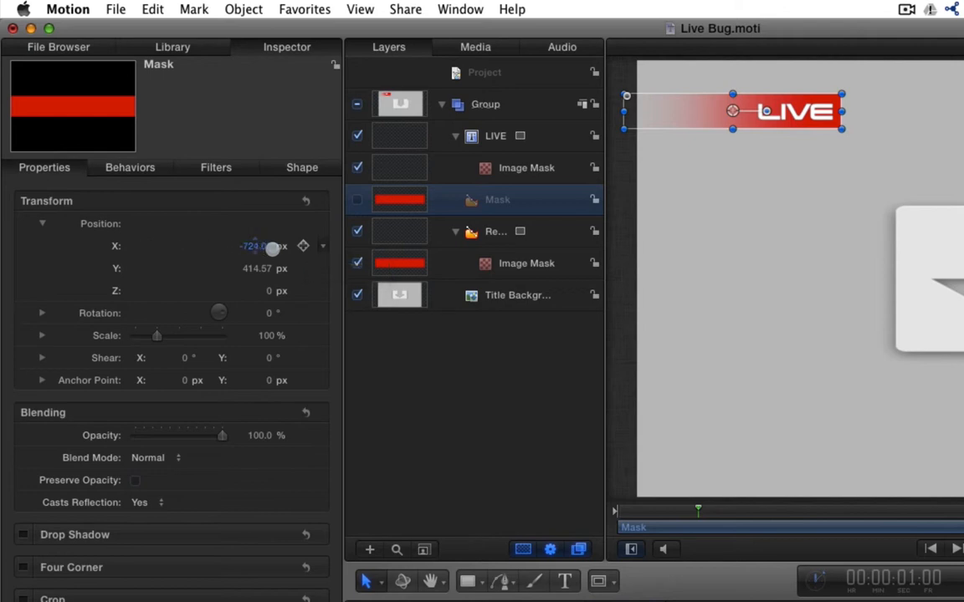
Keyframe the Mask's slide-in from an X position of about -1242 px at 0:00 to -724.02 px at 1:00, and preview it.
left_click(306, 247)
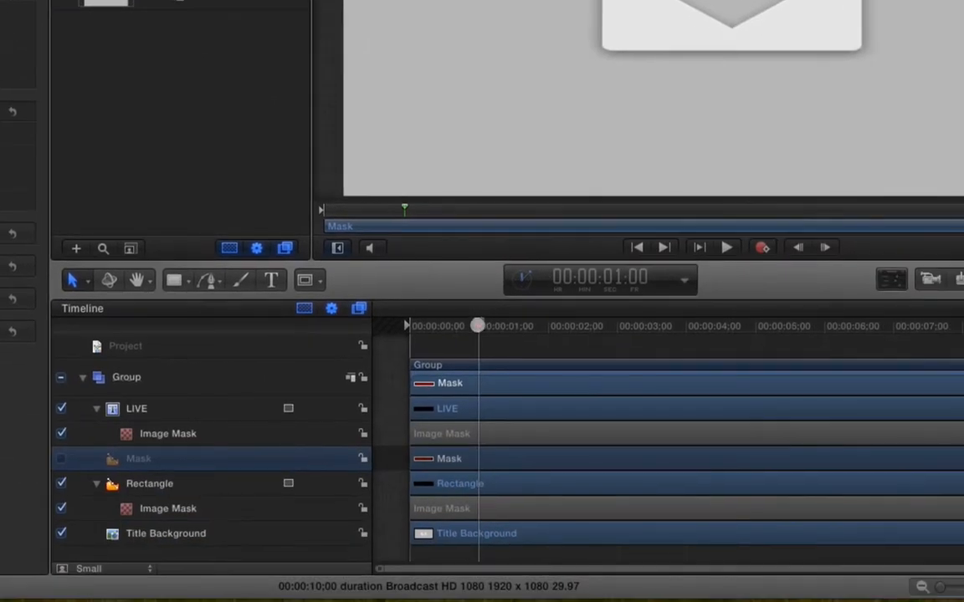
left_click_drag(475, 325, 407, 329)
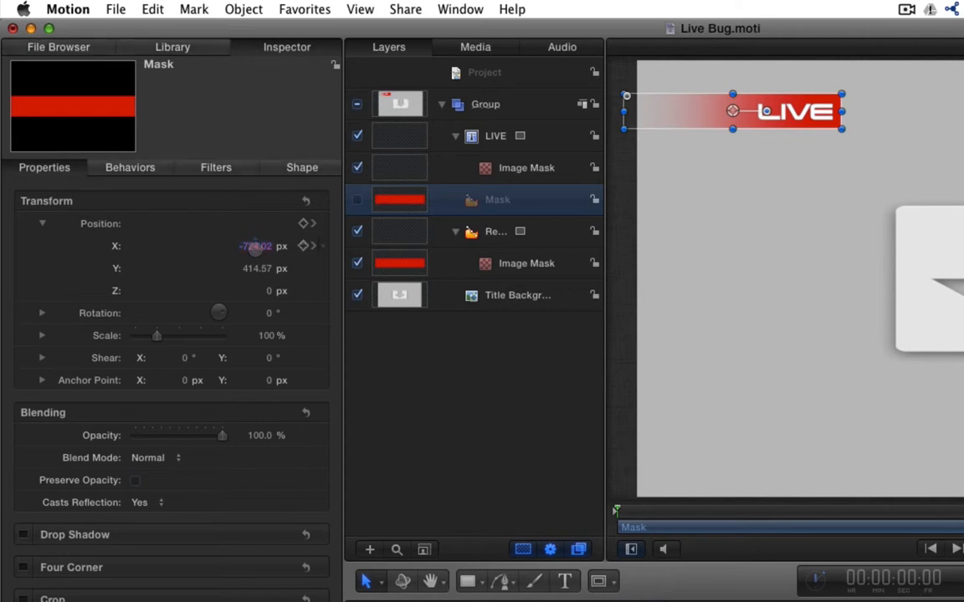
left_click(265, 246)
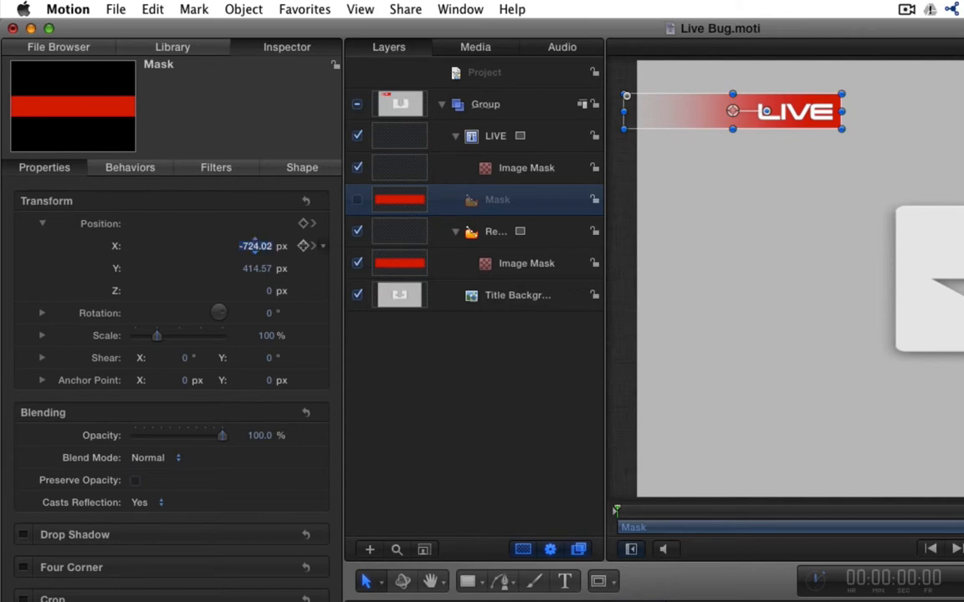
left_click_drag(255, 246, 254, 245)
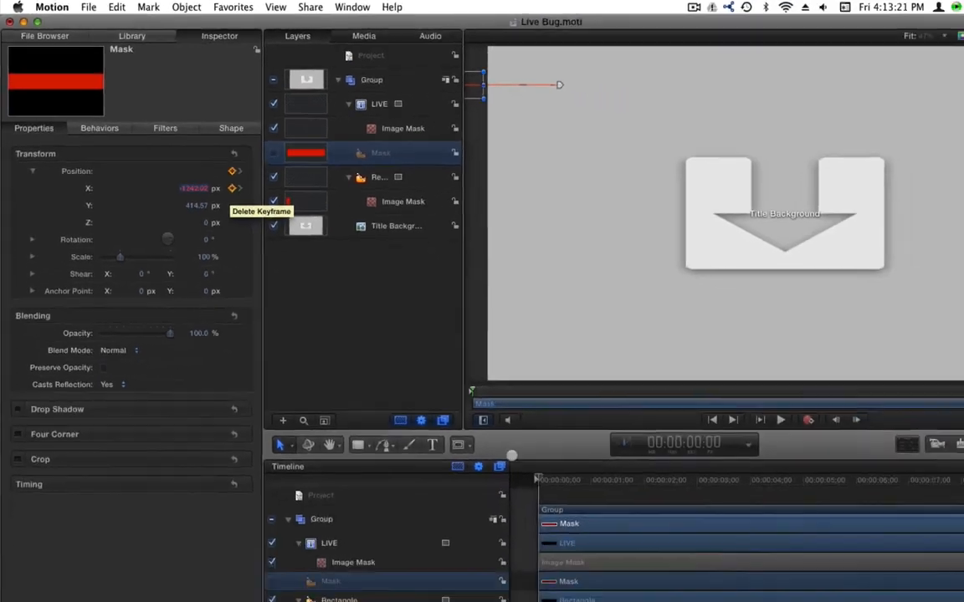
key("space")
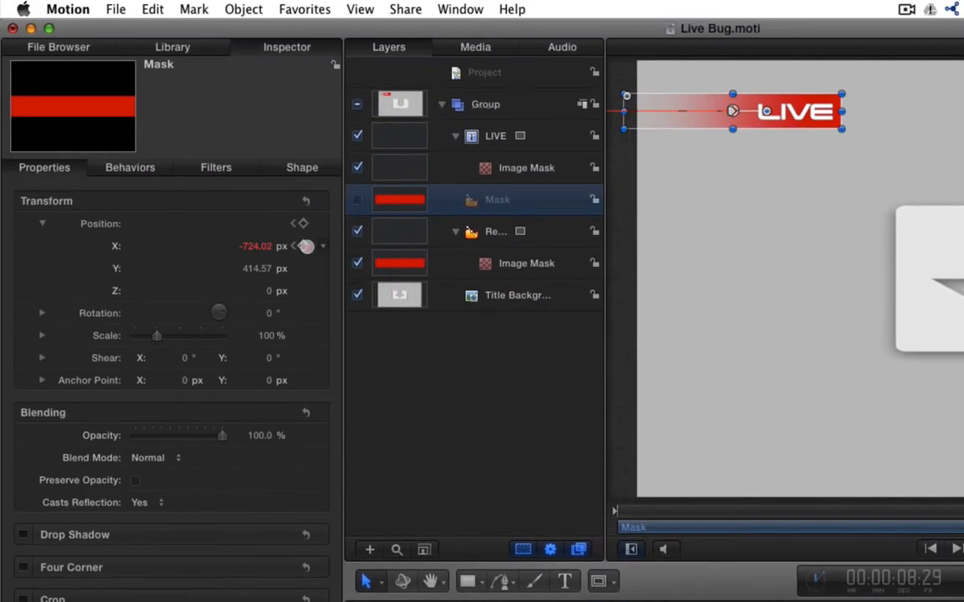
Keyframe the Mask's slide-out from X -724.02 px at 8:29 to -1236.02 px at 9:29, and save the project.
left_click(303, 246)
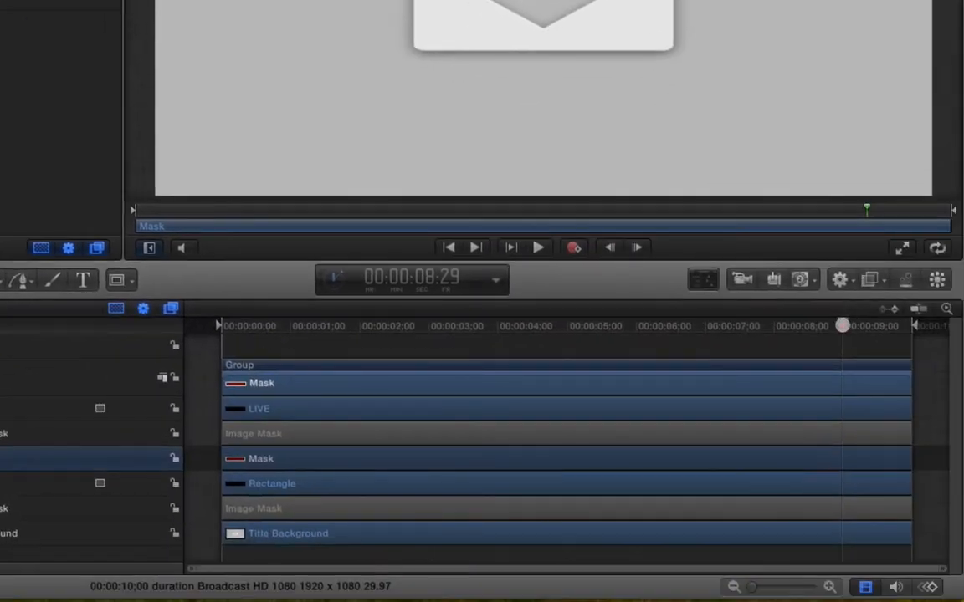
left_click_drag(846, 325, 938, 327)
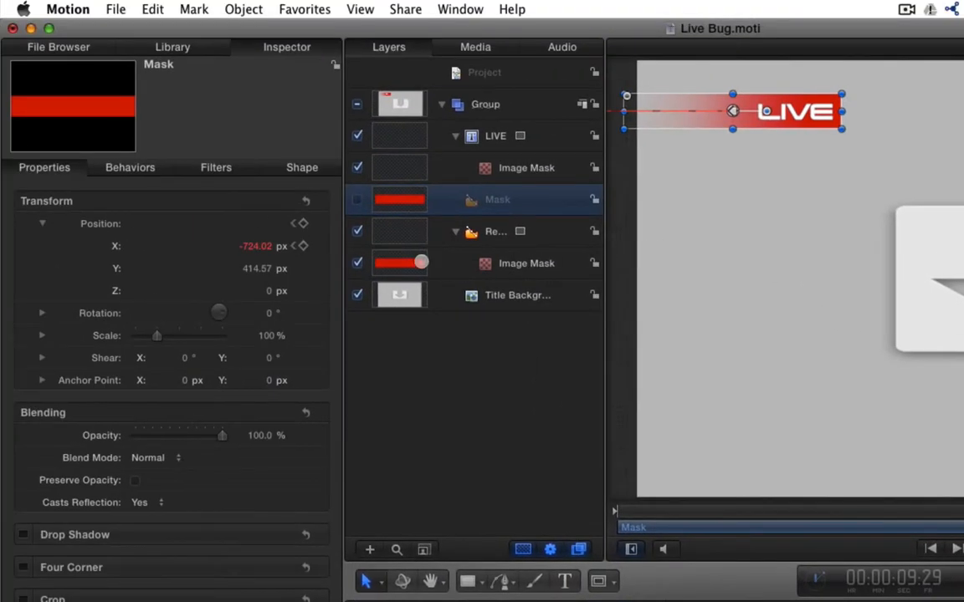
left_click_drag(34, 108, 8, 108)
left_click_drag(253, 247, 249, 248)
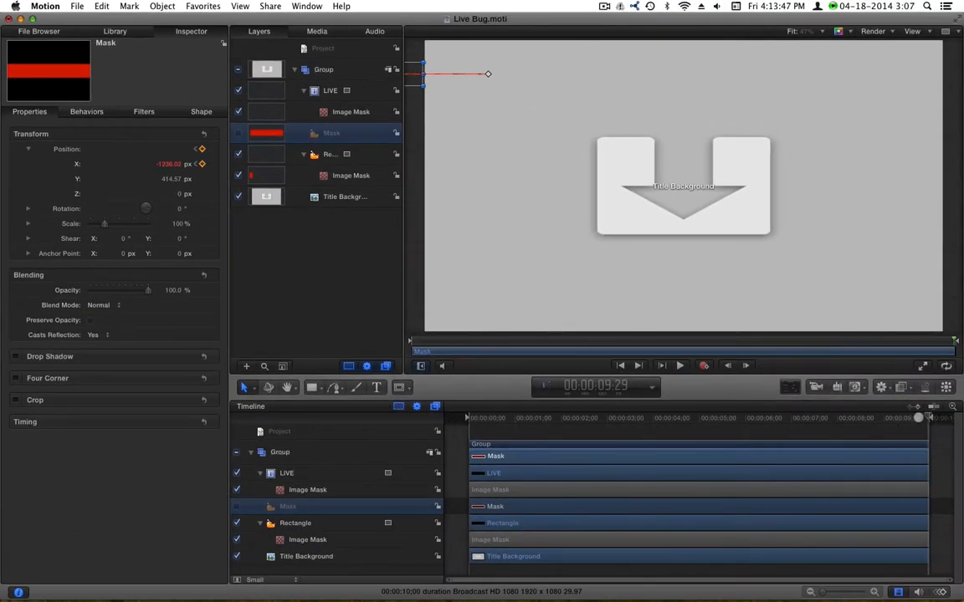
left_click_drag(917, 418, 705, 417)
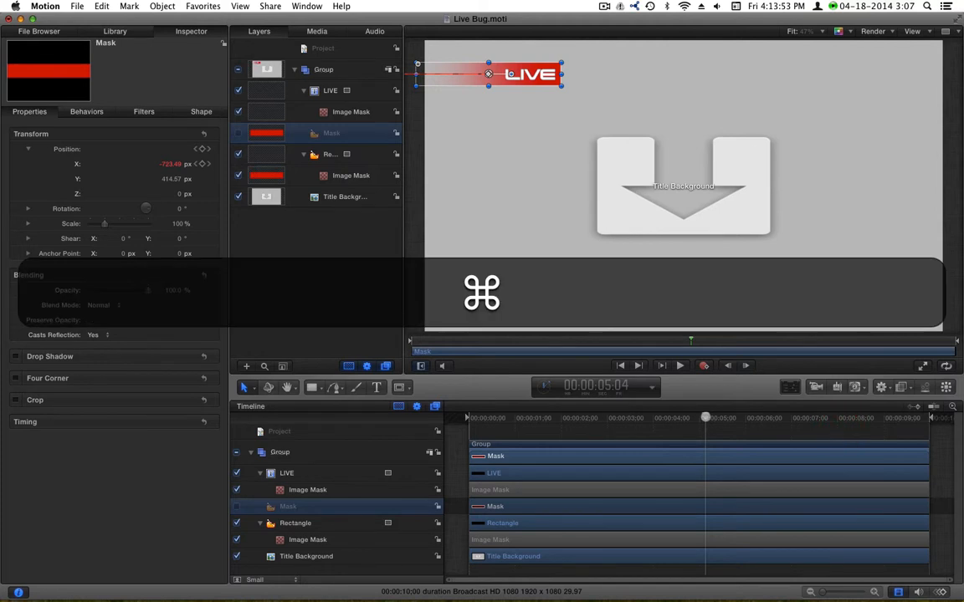
key("super+s")
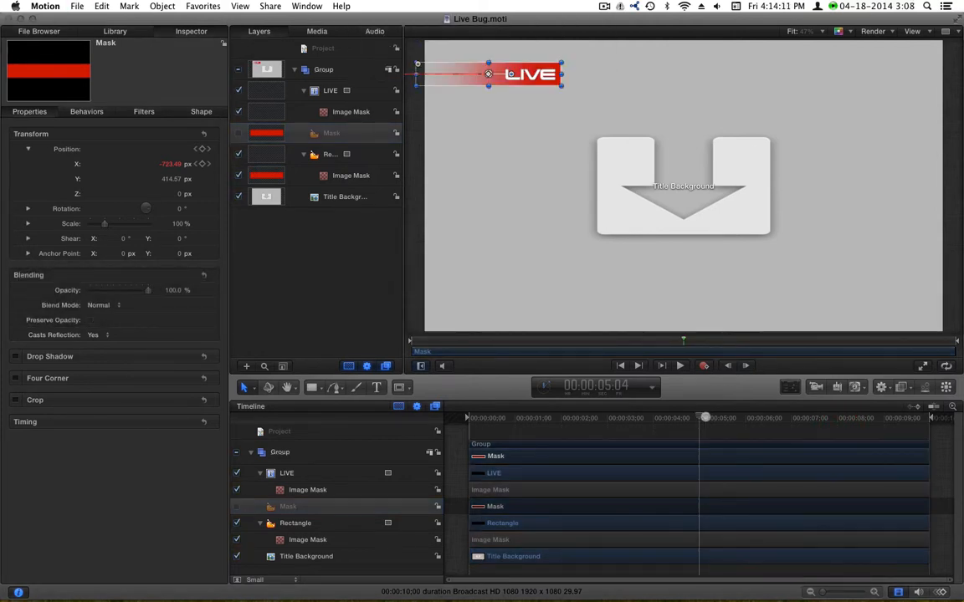
Switch to Final Cut Pro, connect the Live Bug title above the promo clip at the timeline start, and render it.
key("super+Tab")
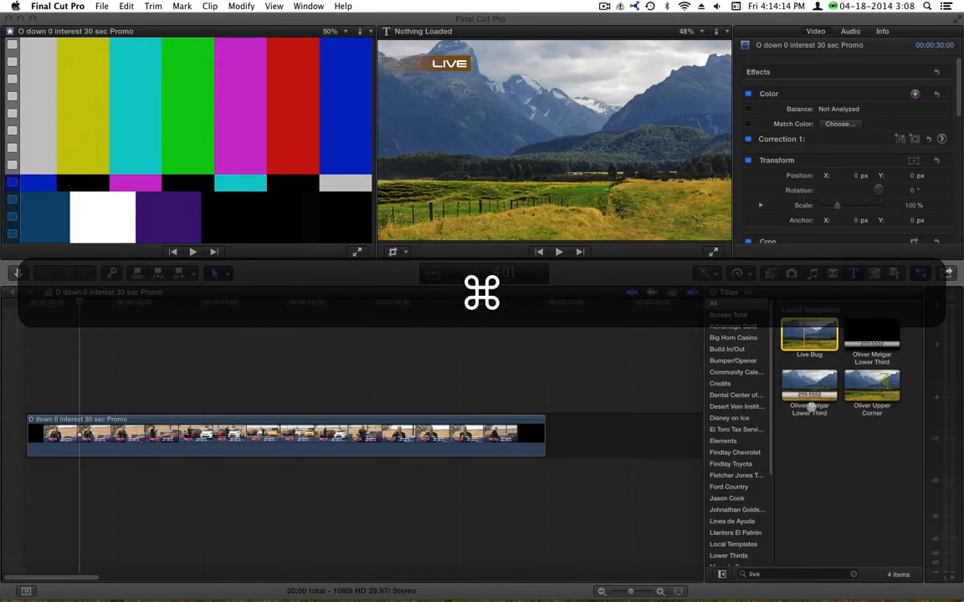
left_click_drag(824, 350, 19, 400)
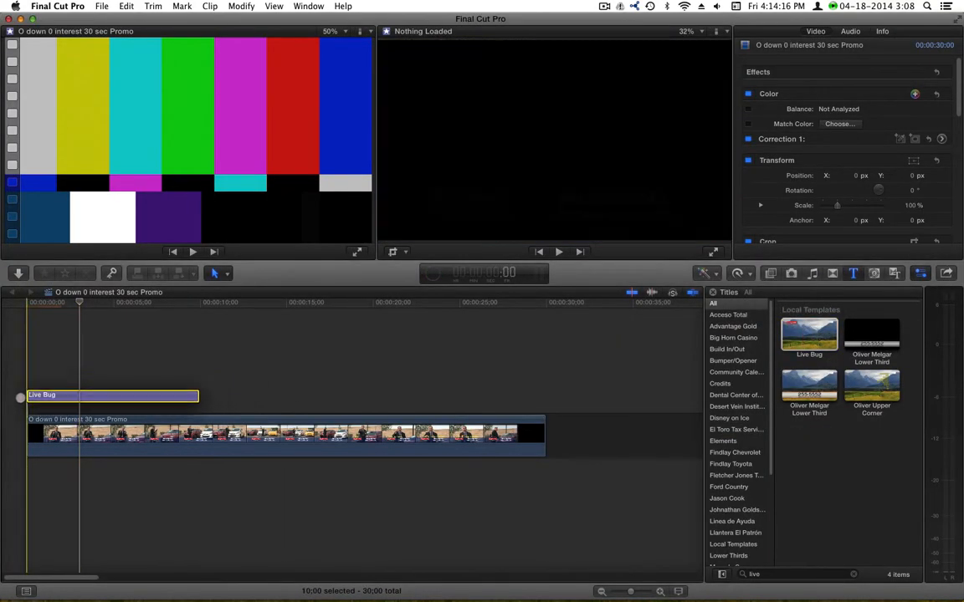
left_click(60, 345)
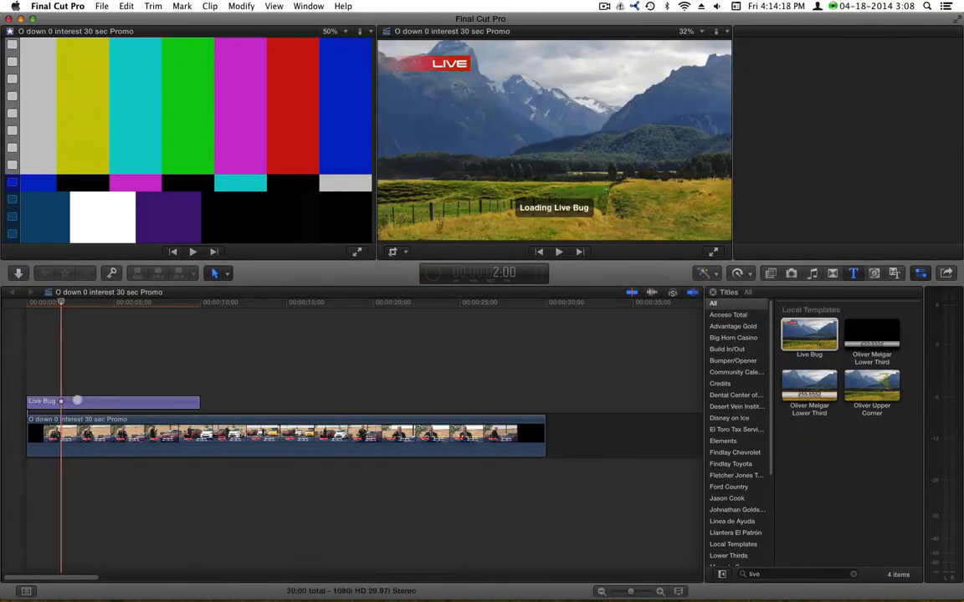
key("super+s")
key("ctrl+super+s")
key("ctrl+r")
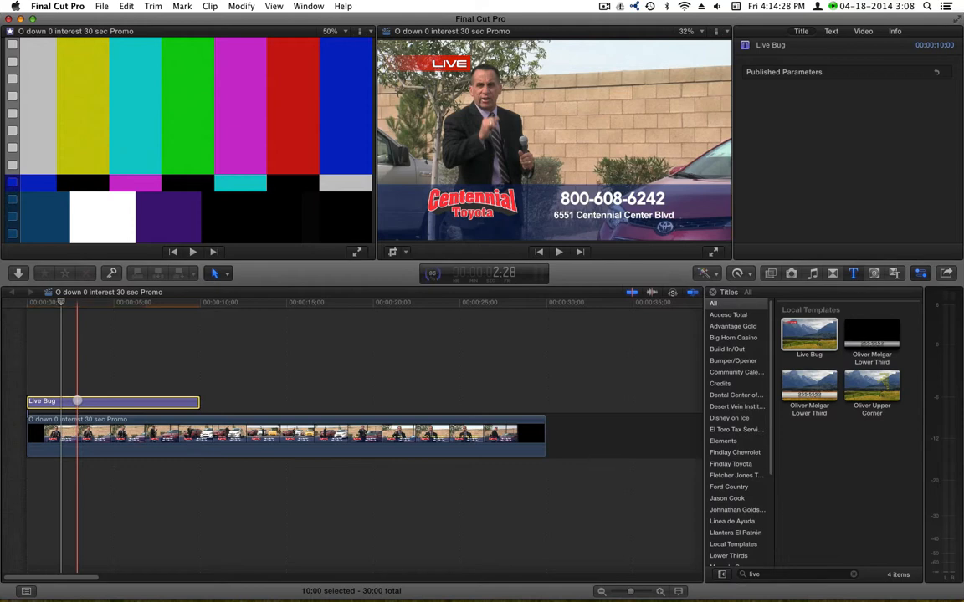
Play the timeline from the start through the end of the Live Bug title to check its animation.
left_click(26, 303)
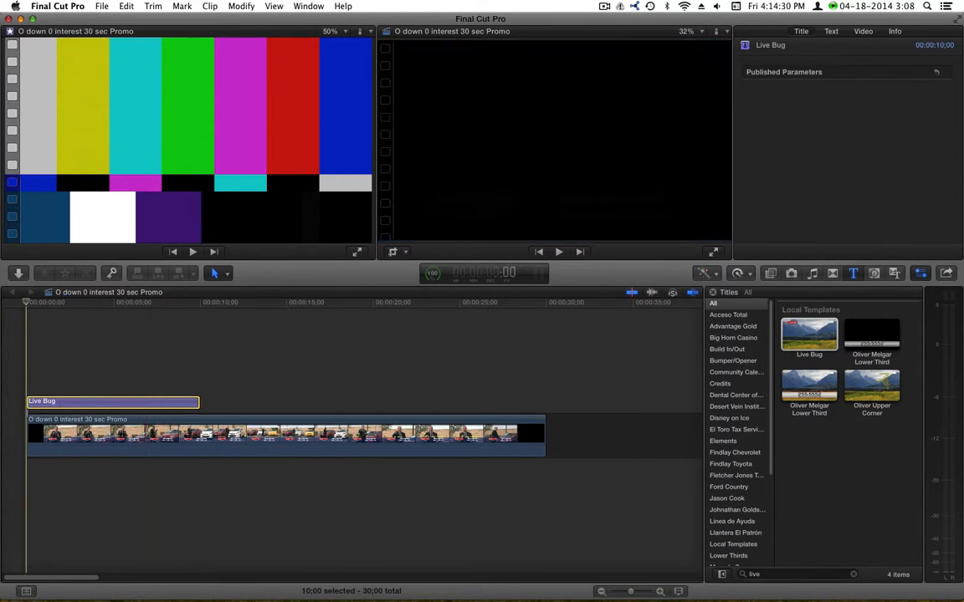
key("space")
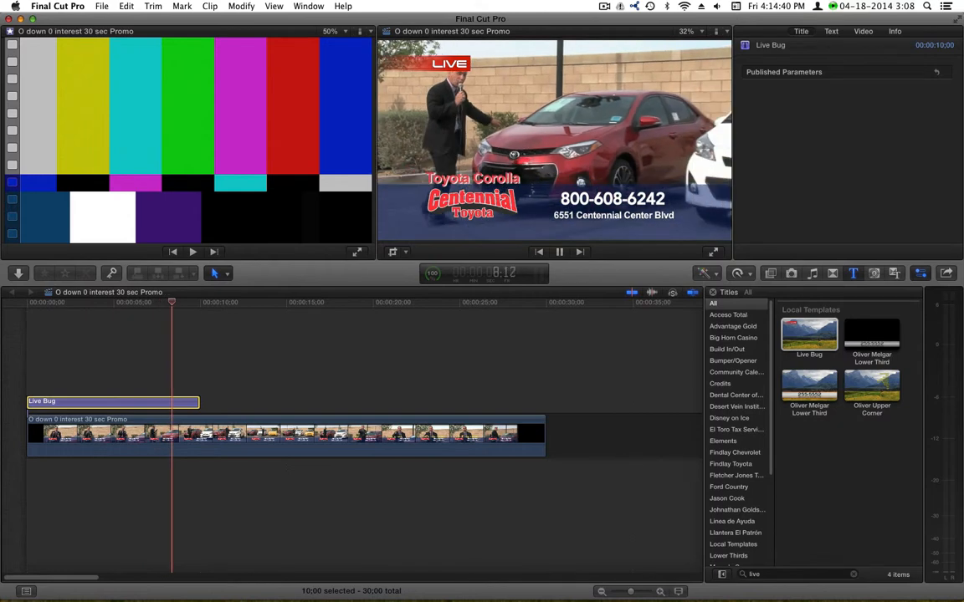
key("space")
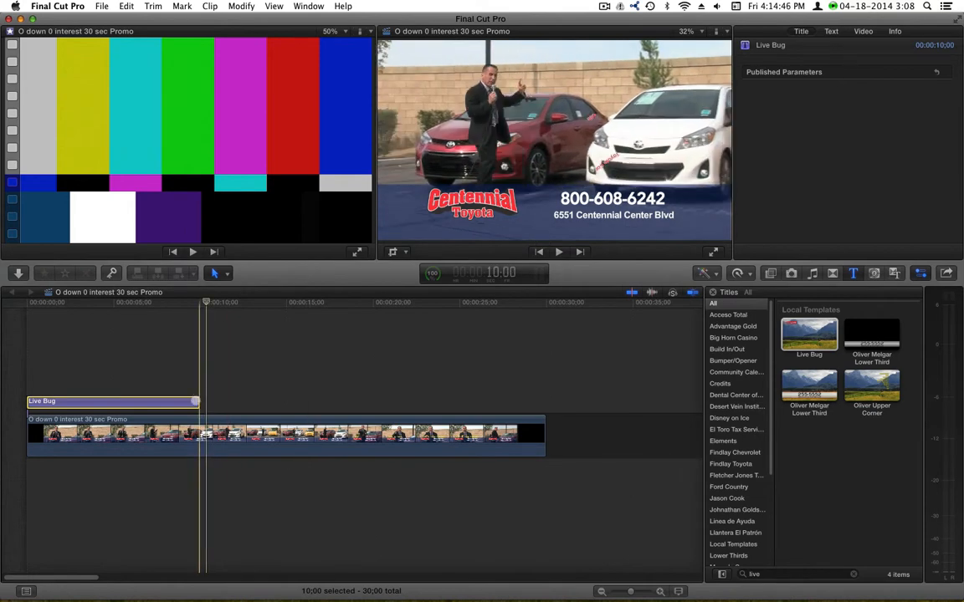
Shorten the Live Bug title to 2 seconds and render the timeline clips.
left_click_drag(198, 402, 57, 402)
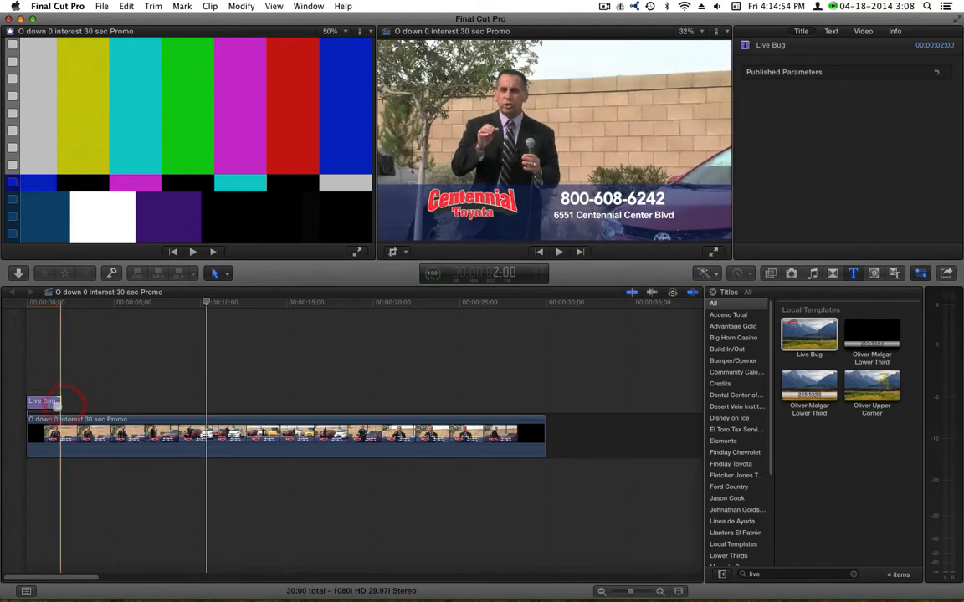
key("super+s")
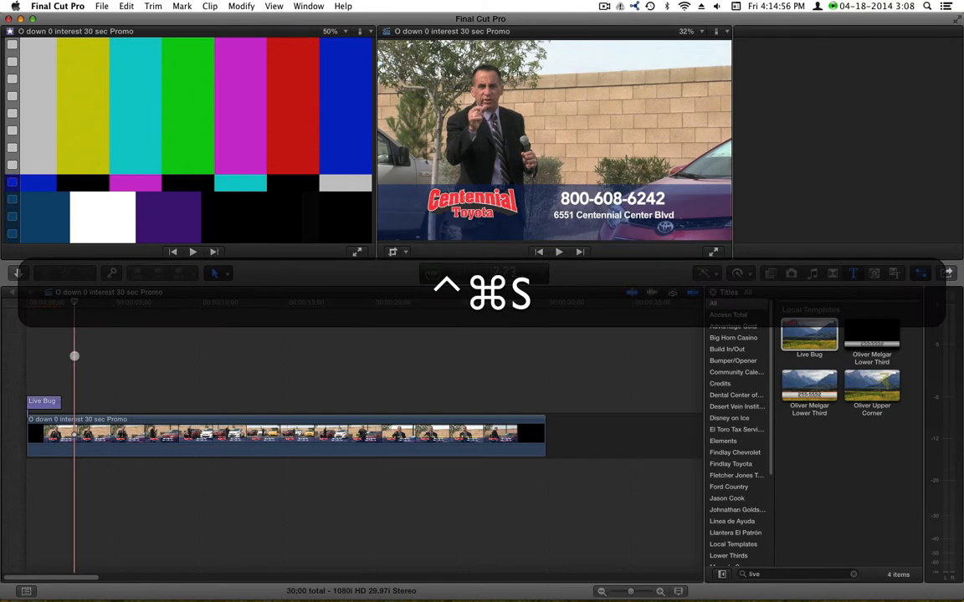
key("ctrl+super+a")
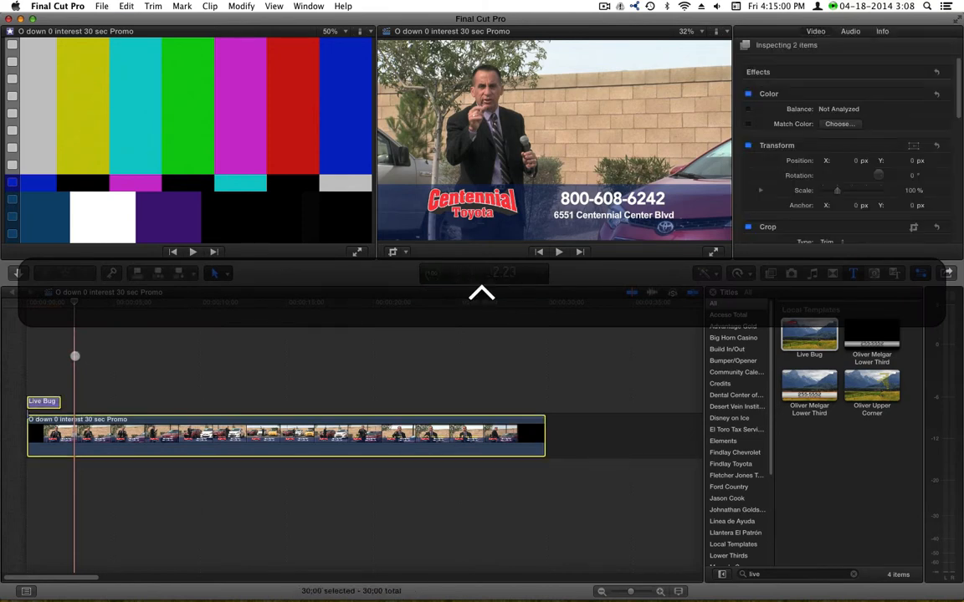
key("ctrl+r")
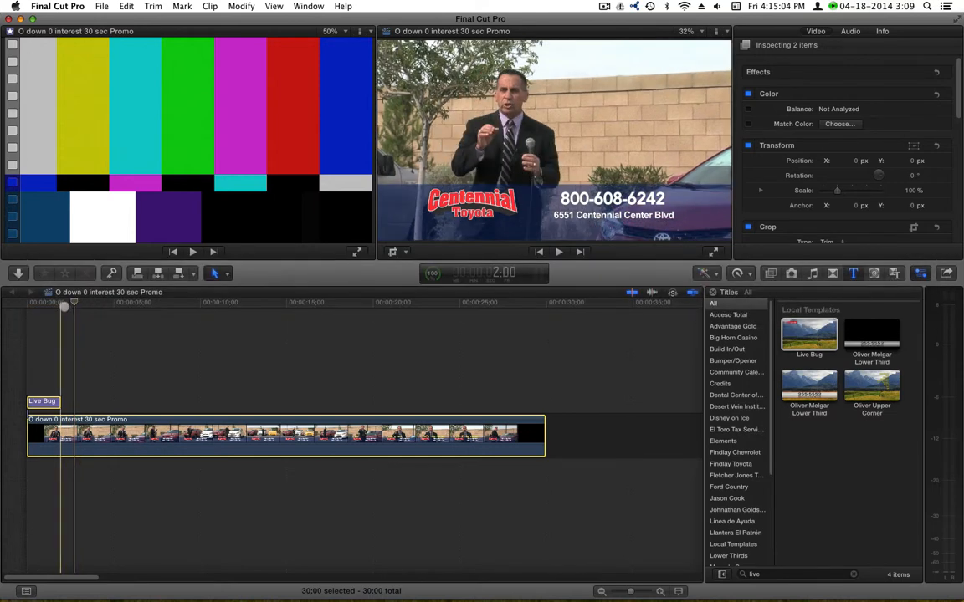
Play the shortened Live Bug title from the start to check how it animates in and out.
left_click(45, 334)
left_click(14, 305)
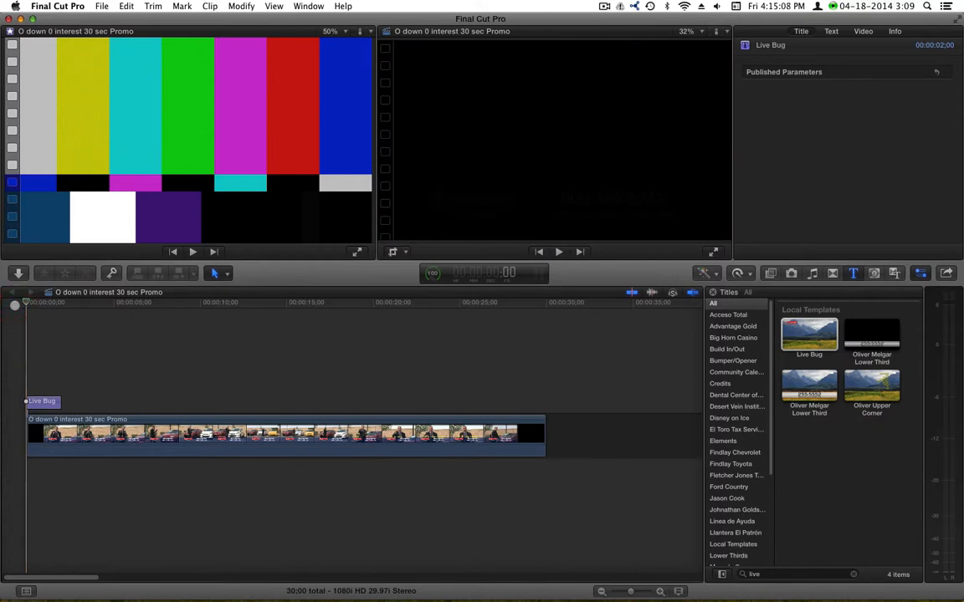
key("space")
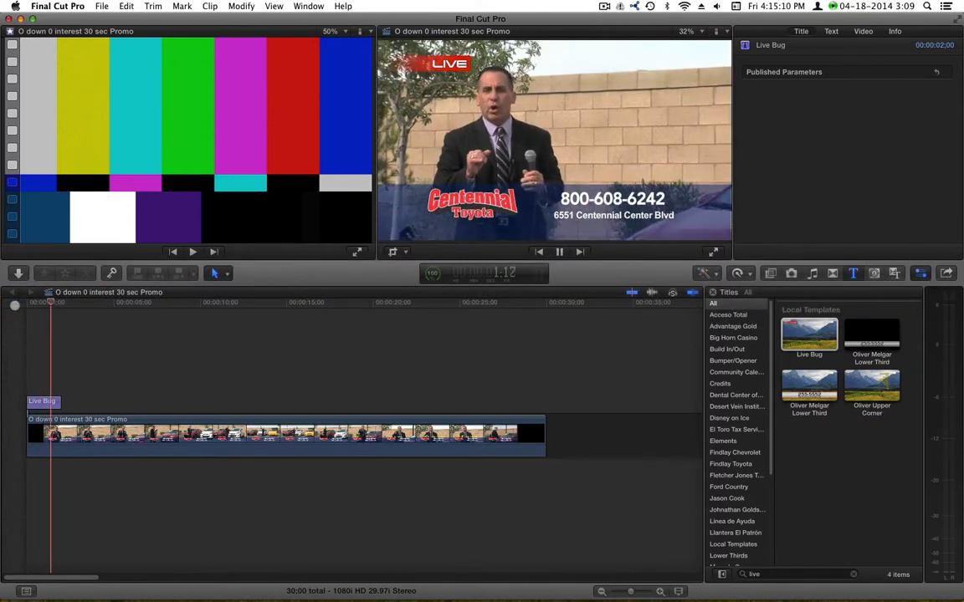
key("space")
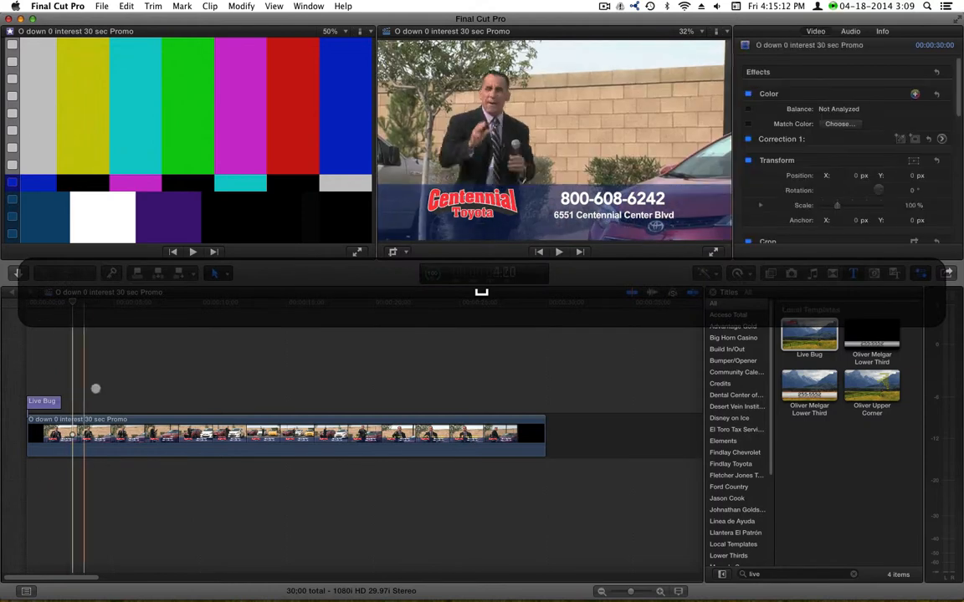
Extend the Live Bug title to the promo clip's full 30 seconds and render the timeline clips.
left_click_drag(81, 401, 543, 397)
key("super+a")
key("ctrl+super+r")
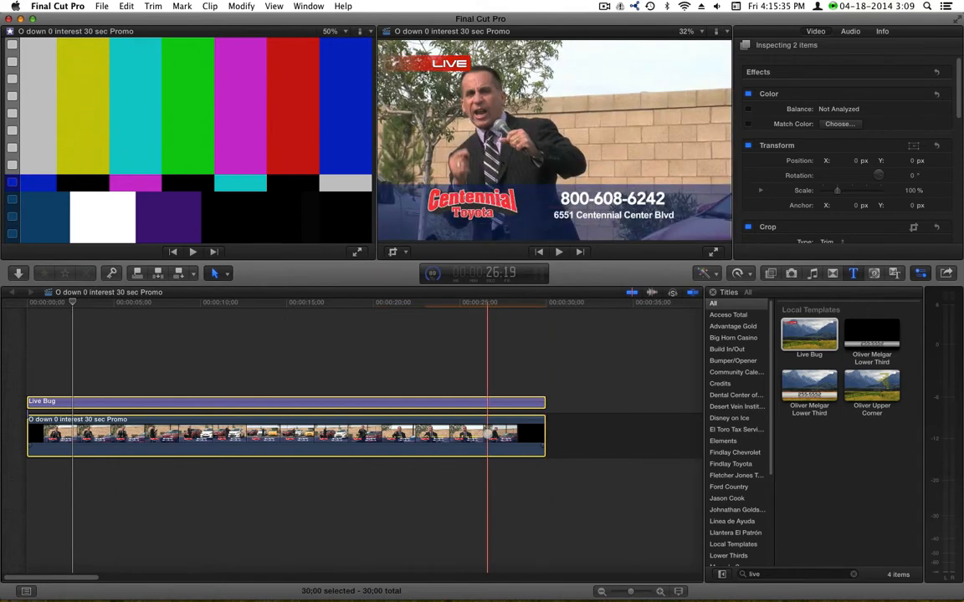
Play the extended Live Bug title from the start and near 25 seconds to check its animation timing.
left_click_drag(73, 302, 19, 294)
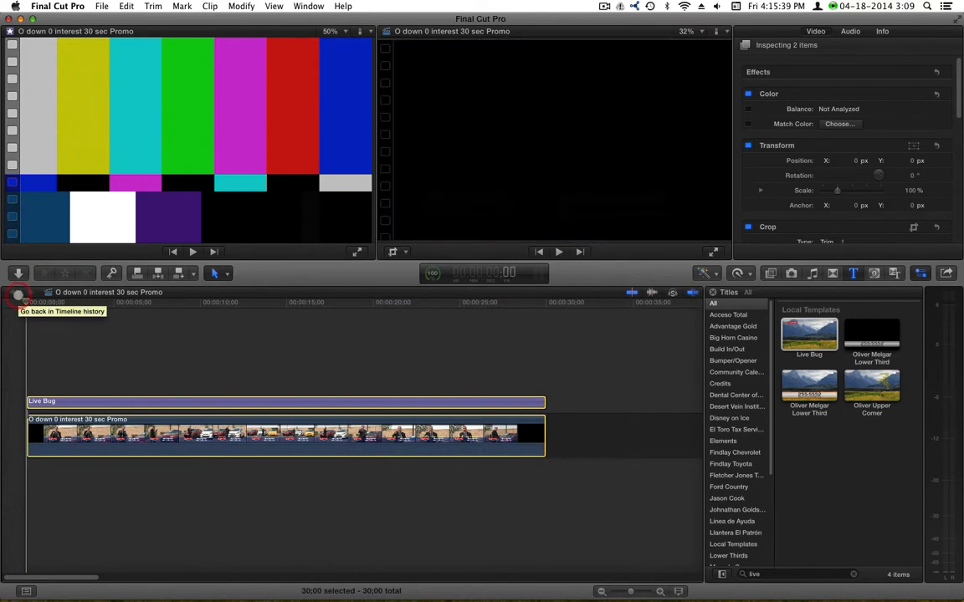
key("space")
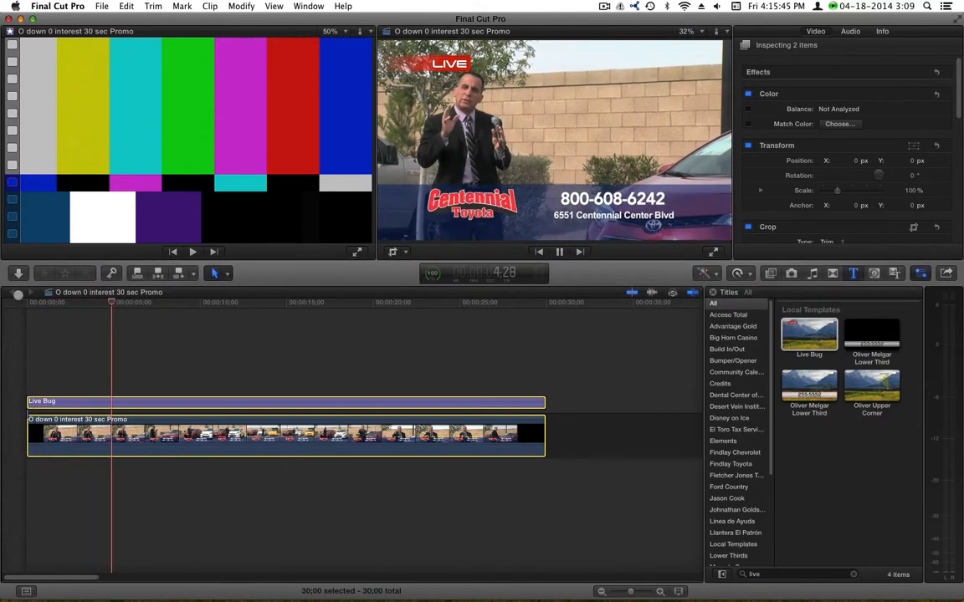
left_click(460, 300)
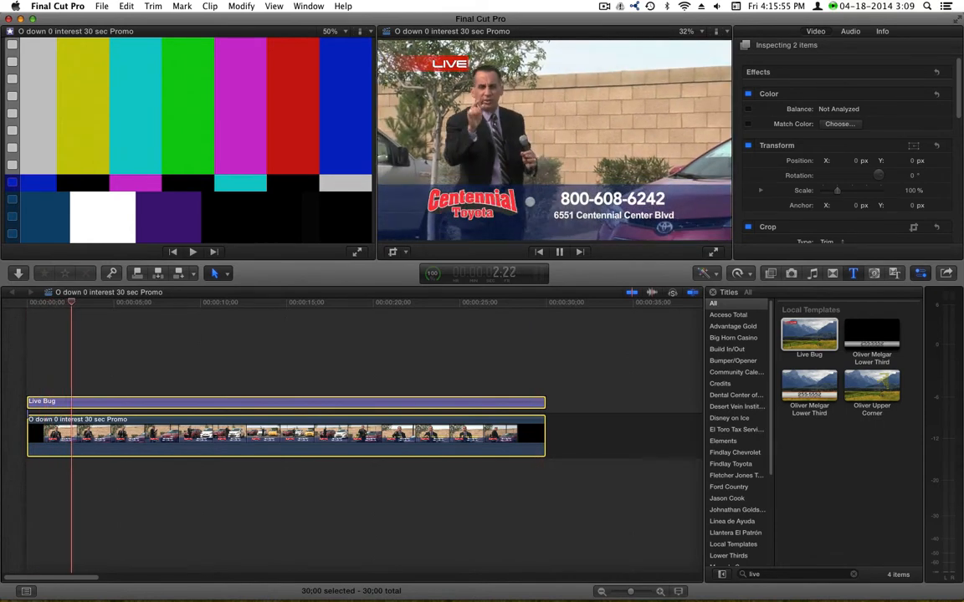
Stop playback and delete the Live Bug title from the timeline.
left_click(389, 343)
left_click(372, 400)
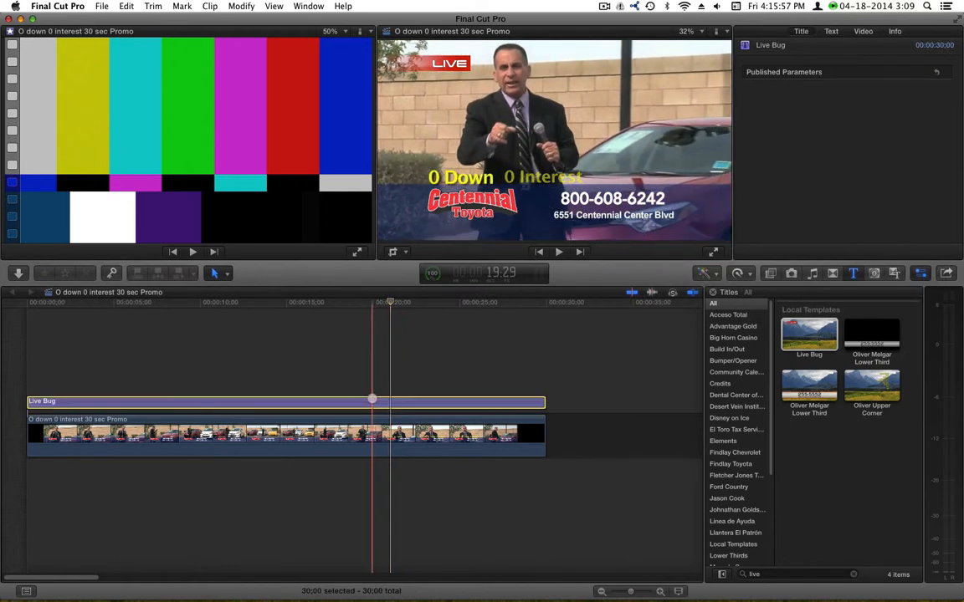
key("BackSpace")
Switch to Motion and add a project marker at 00:00:01:00 with no layer selected.
key("super+Tab")
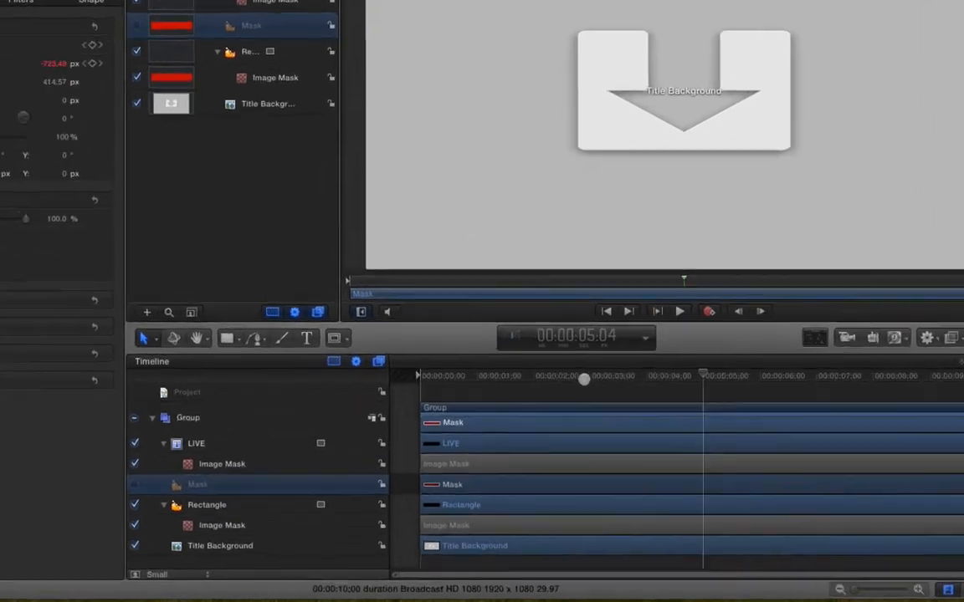
left_click_drag(601, 419, 511, 418)
left_click_drag(427, 326, 430, 328)
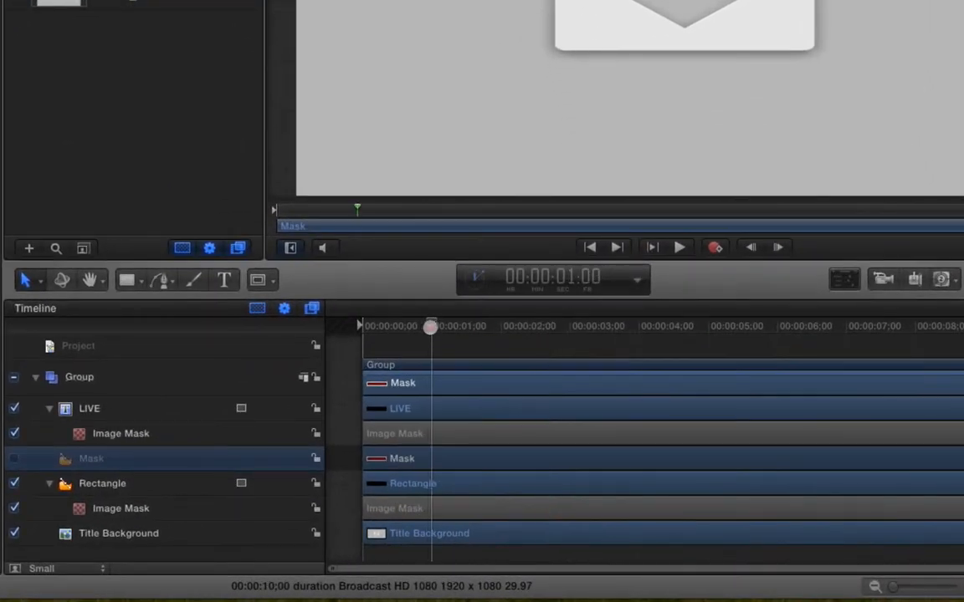
left_click(430, 341)
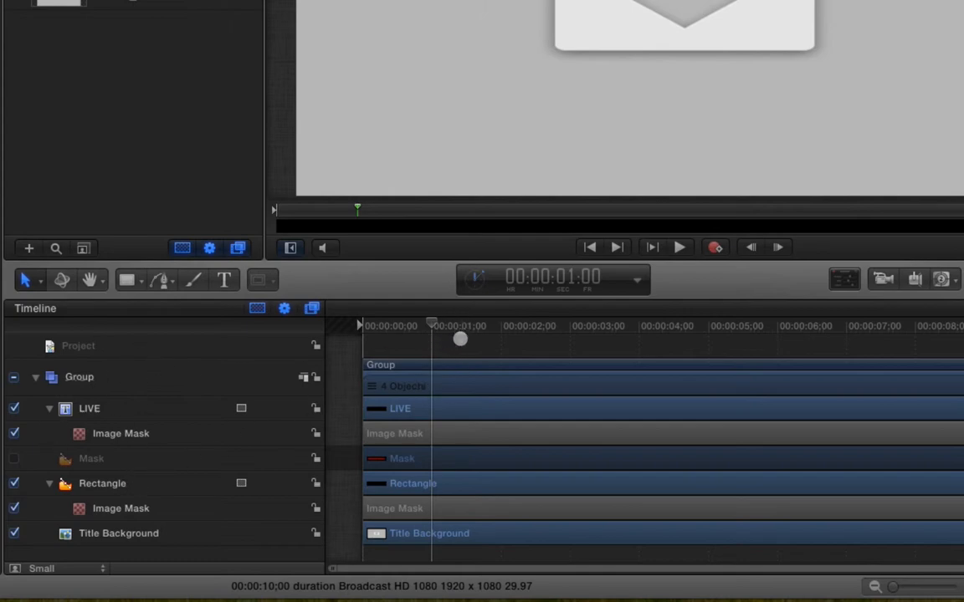
key("m")
Add a second project marker at 00:00:08:29.
left_click_drag(412, 327, 724, 327)
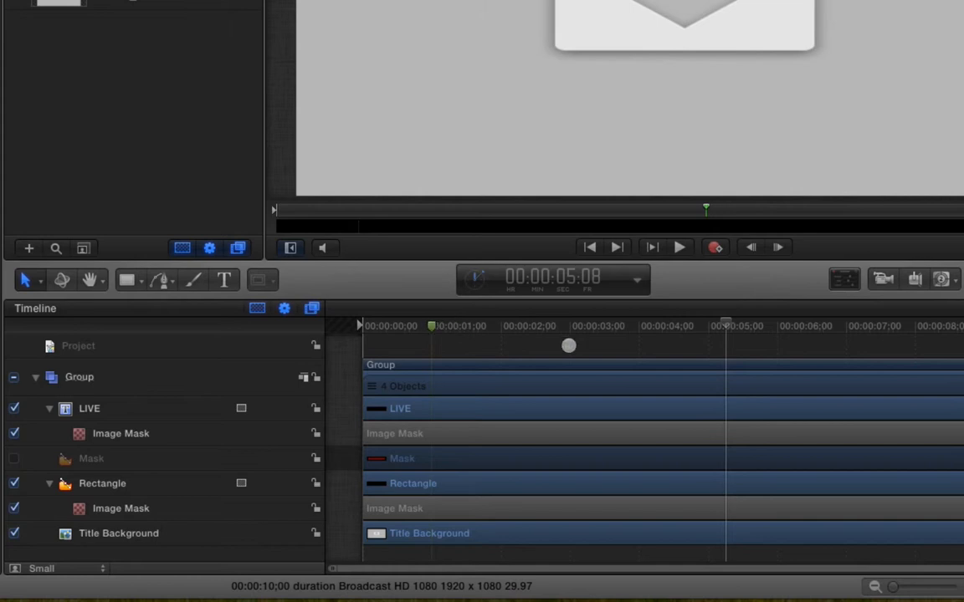
left_click_drag(833, 326, 841, 325)
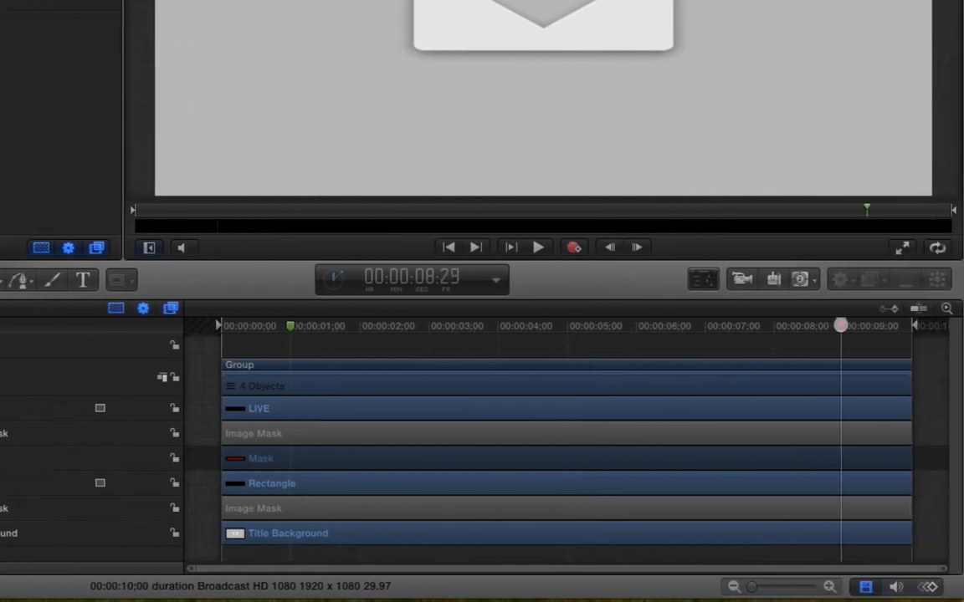
key("m")
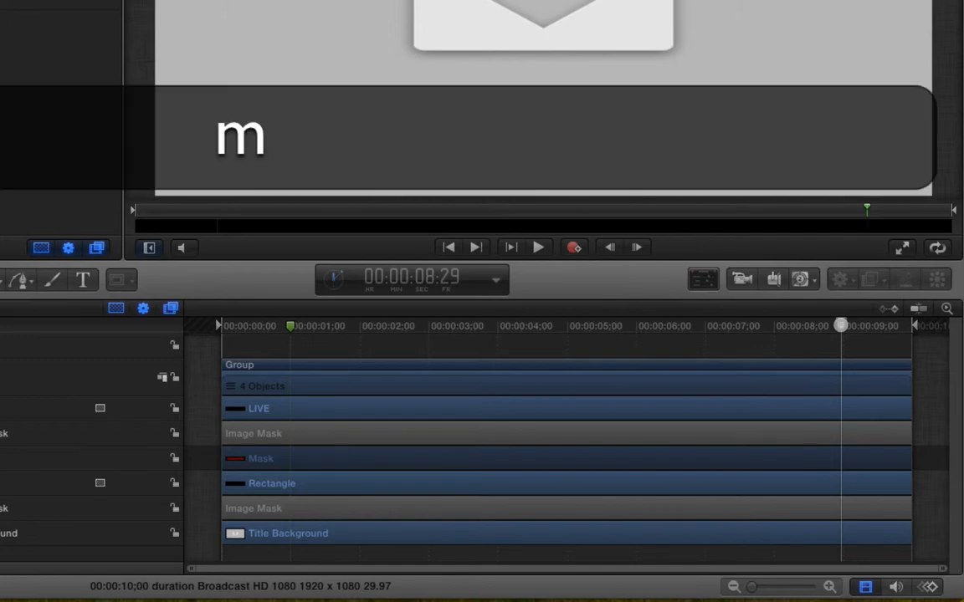
Change the type of the marker at 00:00:01;00 to Build In - Optional.
left_click_drag(847, 325, 665, 326)
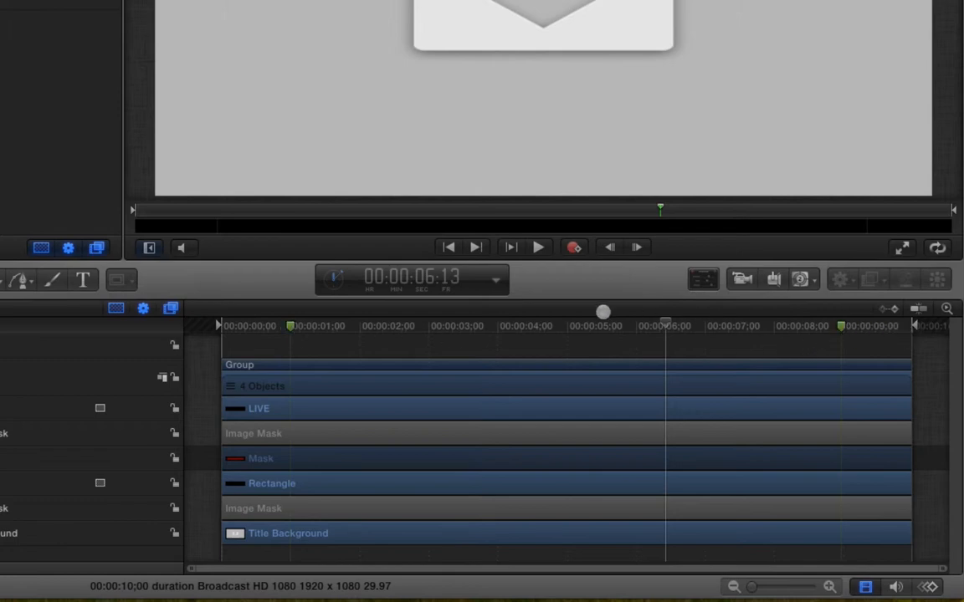
left_click(672, 325)
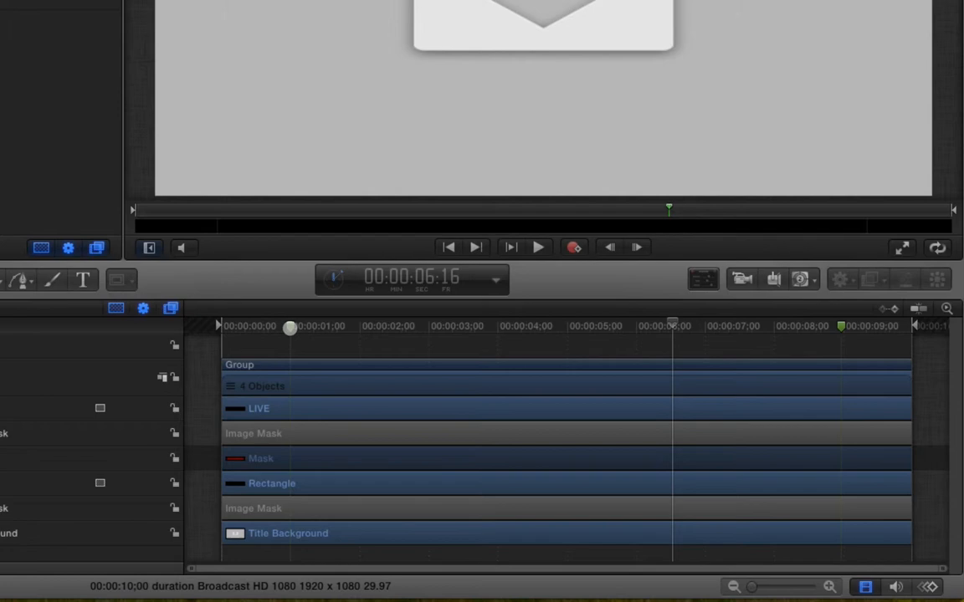
right_click(290, 328)
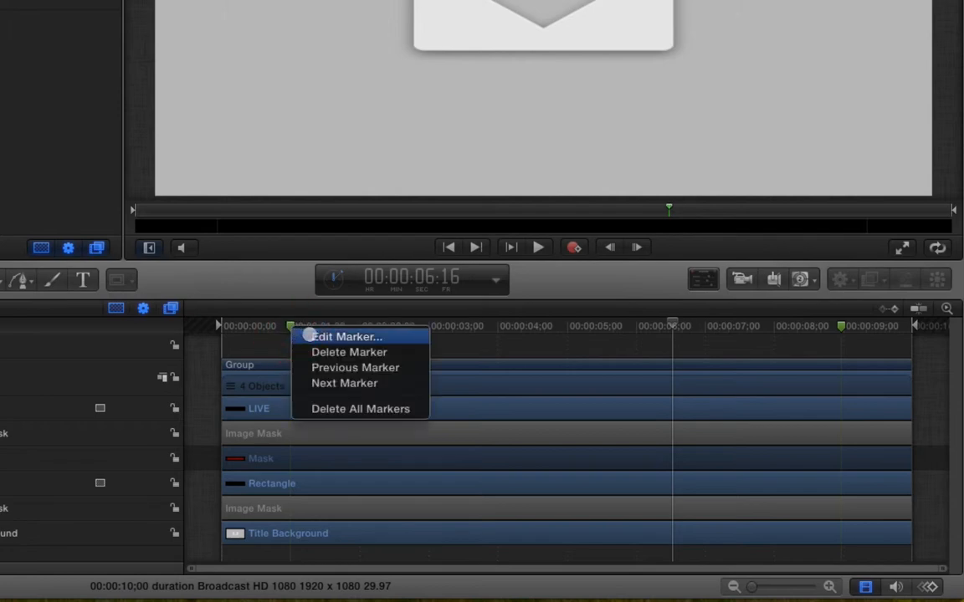
left_click(307, 335)
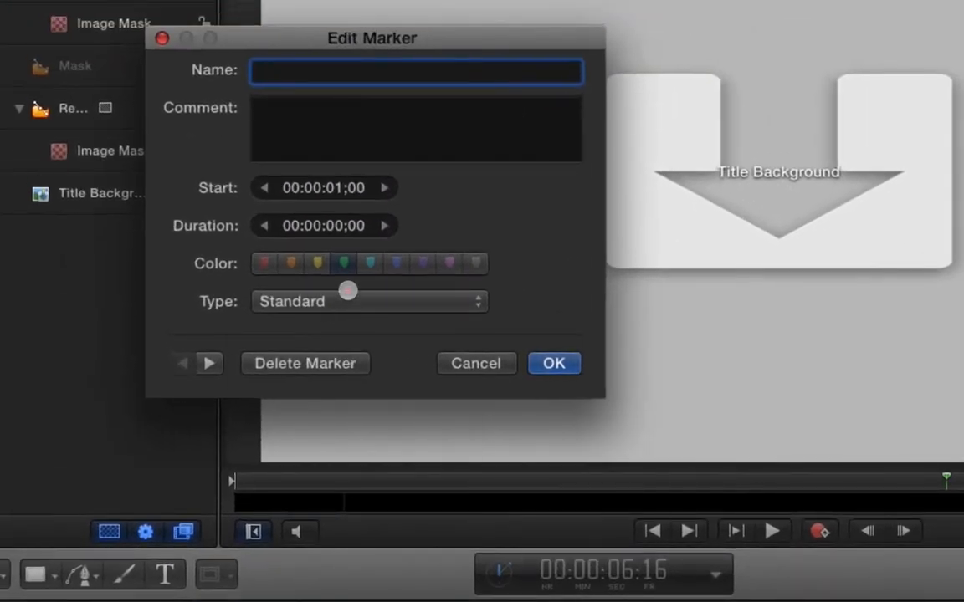
left_click(347, 293)
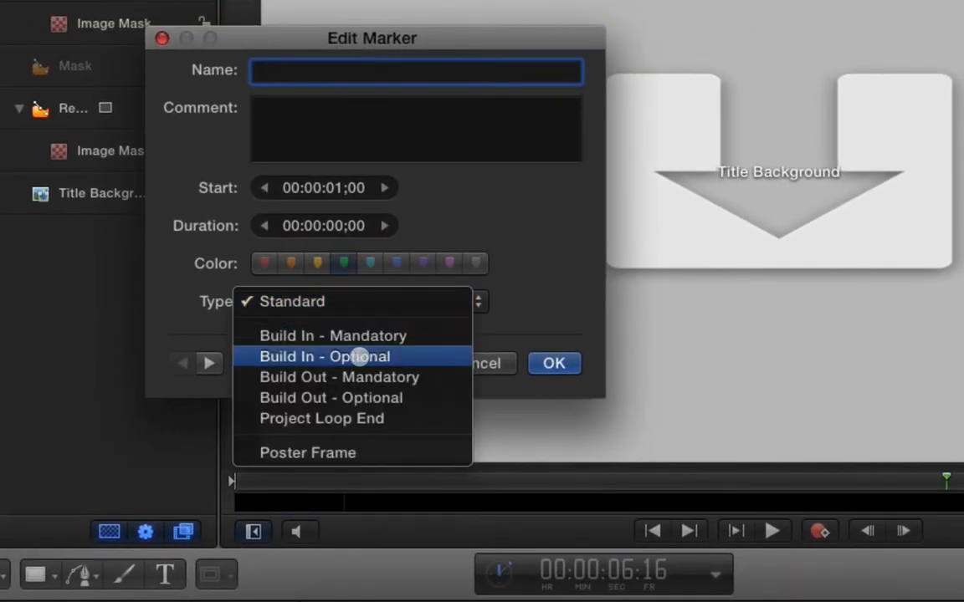
left_click(360, 356)
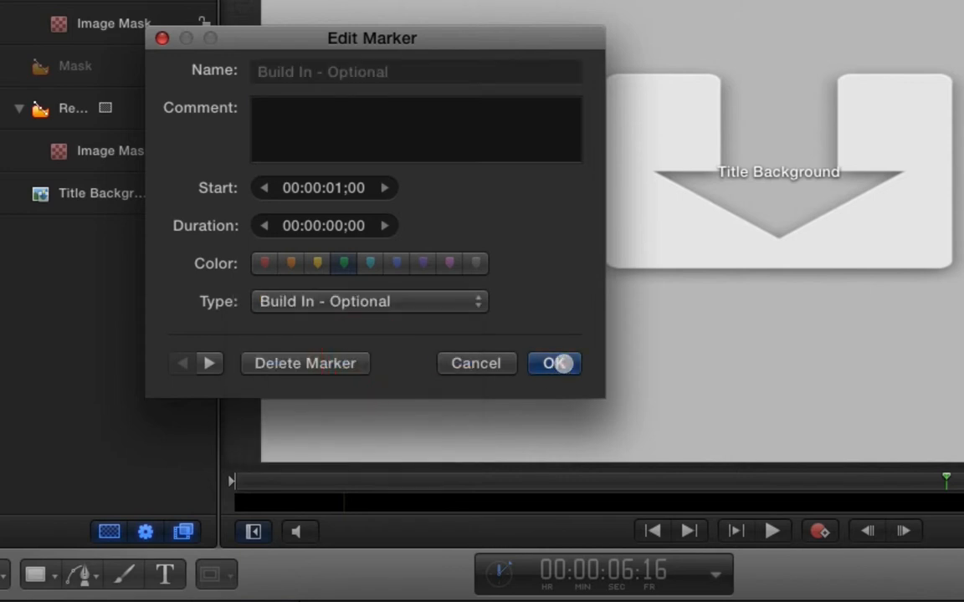
left_click(558, 363)
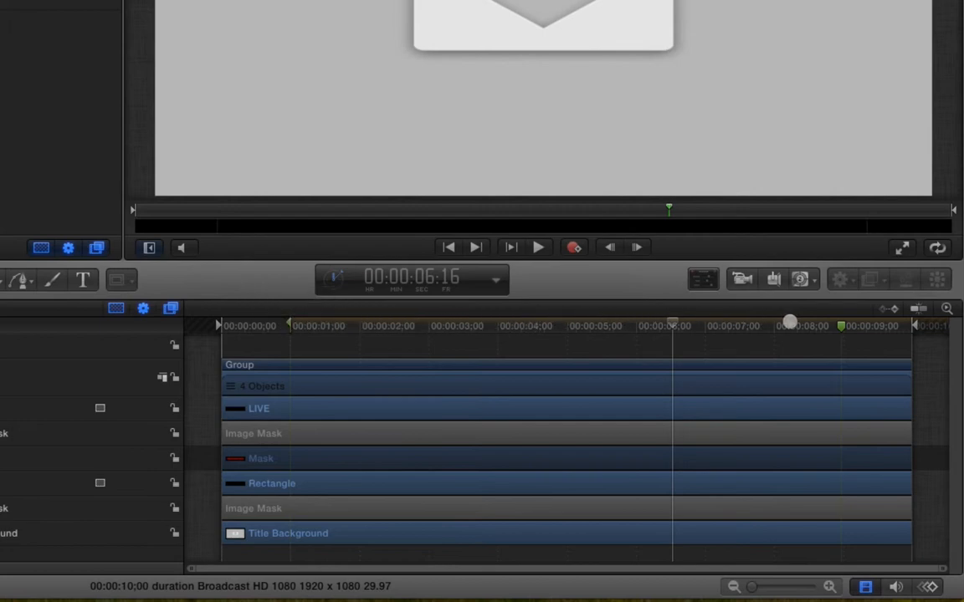
Change the type of the marker at 00:00:08;29 to Build Out - Optional.
right_click(841, 328)
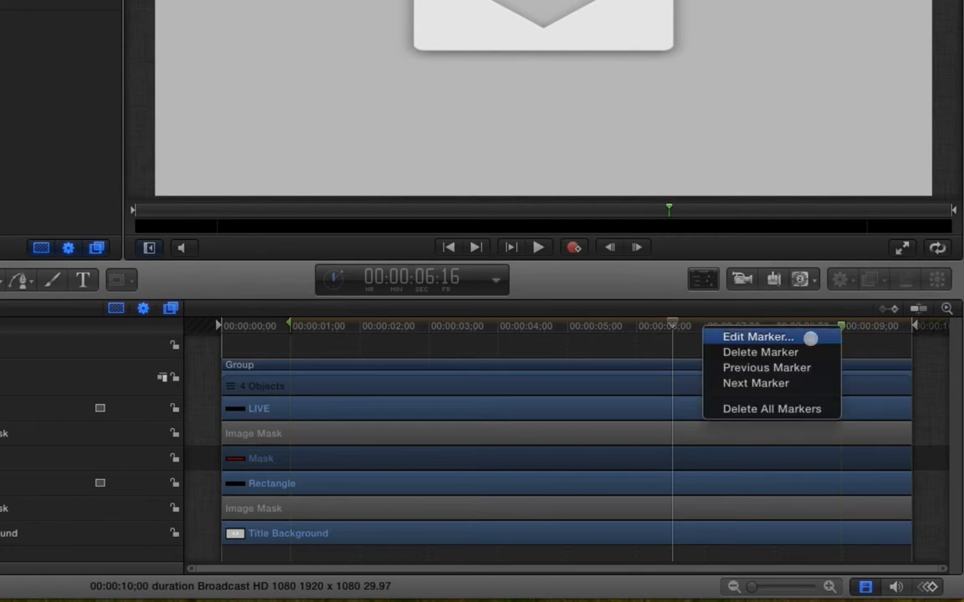
left_click(809, 338)
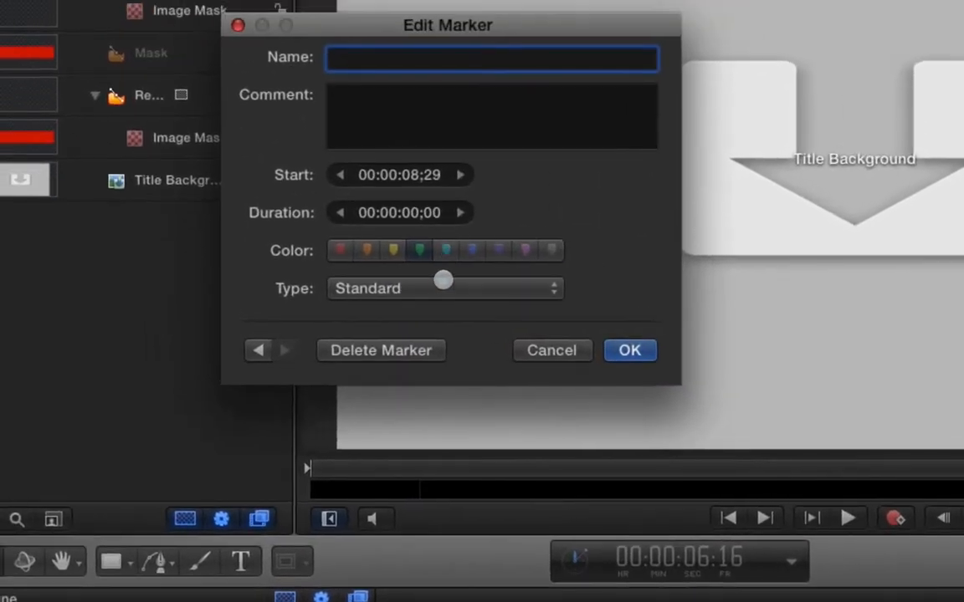
left_click(381, 223)
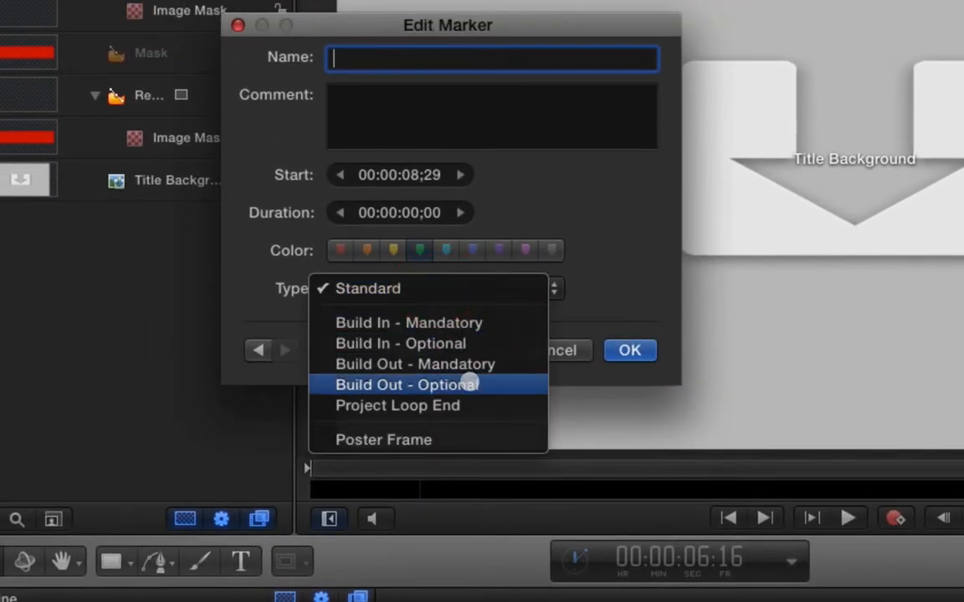
left_click(468, 383)
left_click(629, 350)
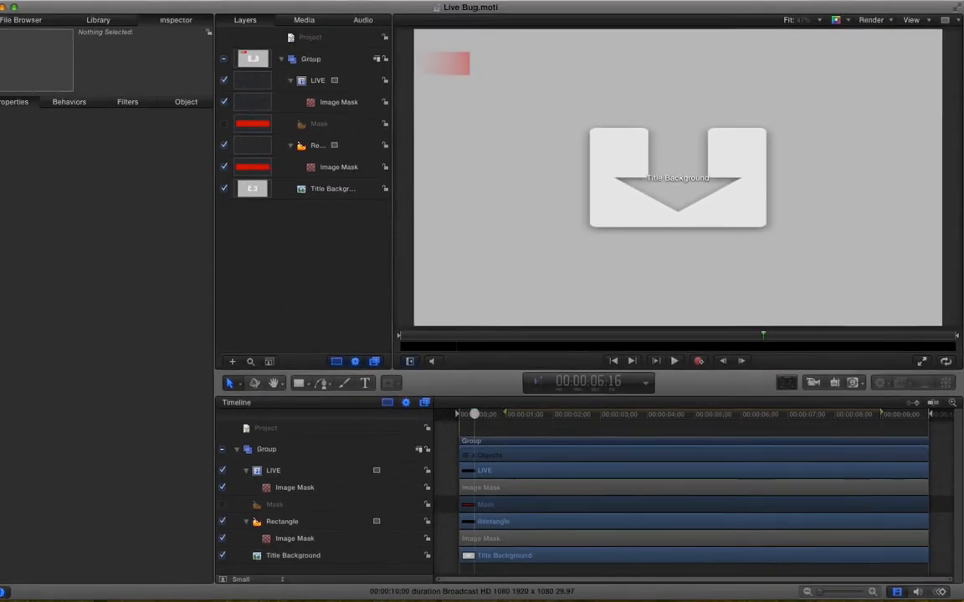
Save the Live Bug title project and switch to Final Cut Pro.
left_click(245, 326)
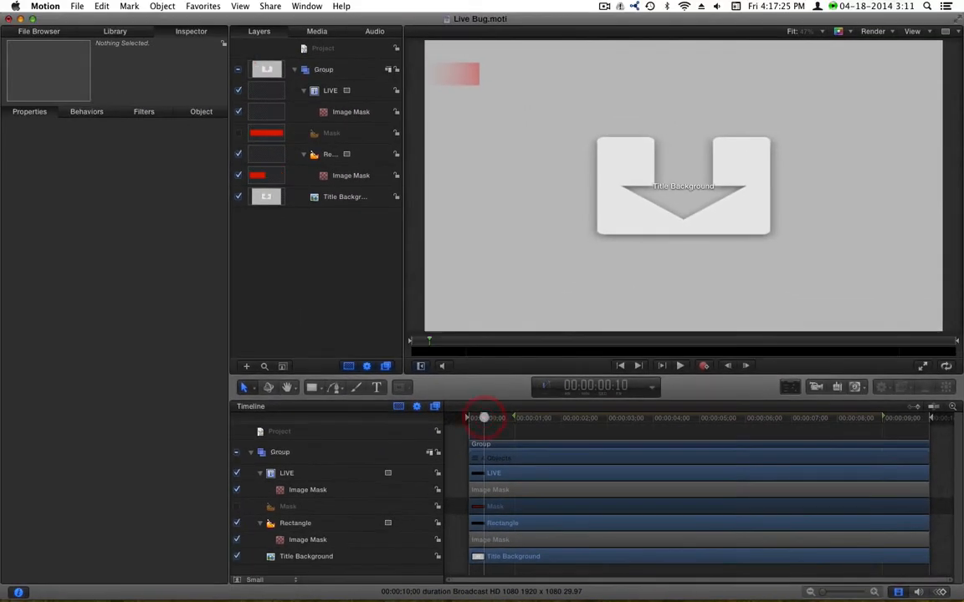
key("super+s")
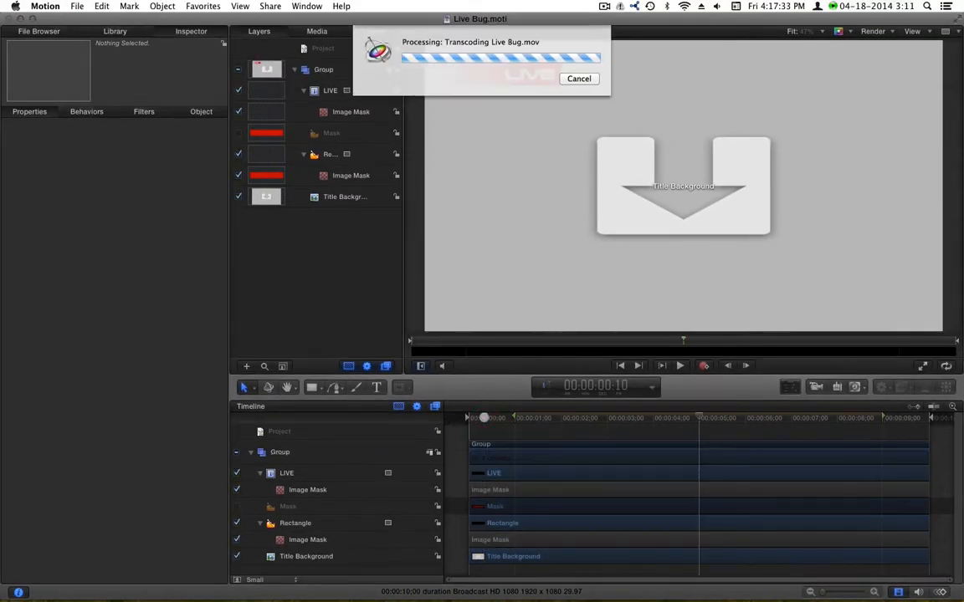
key("super+Tab")
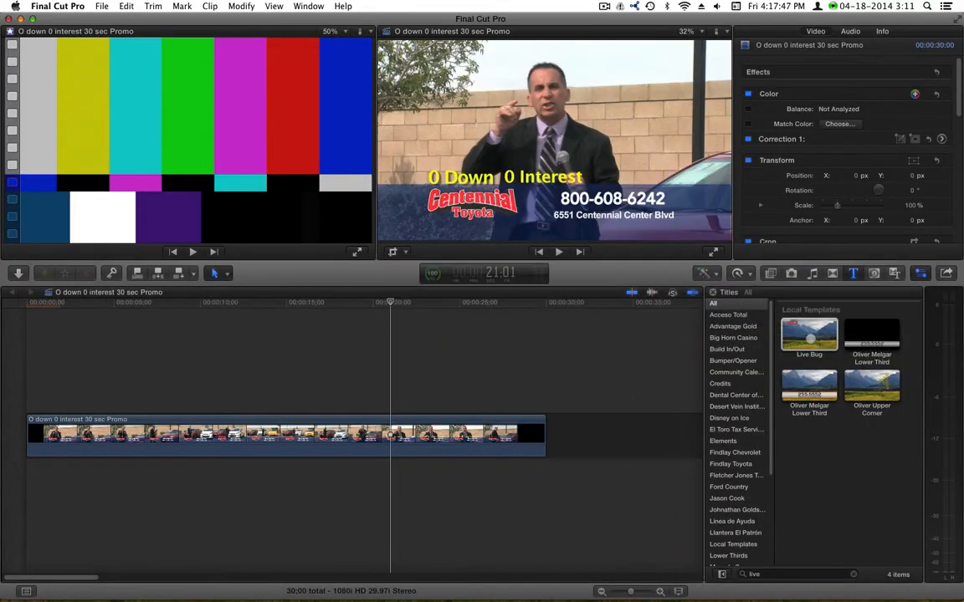
Place the Live Bug title above the start of the promo clip, extend it to the clip's end at 30 seconds, and render everything.
left_click_drag(809, 337, 42, 402)
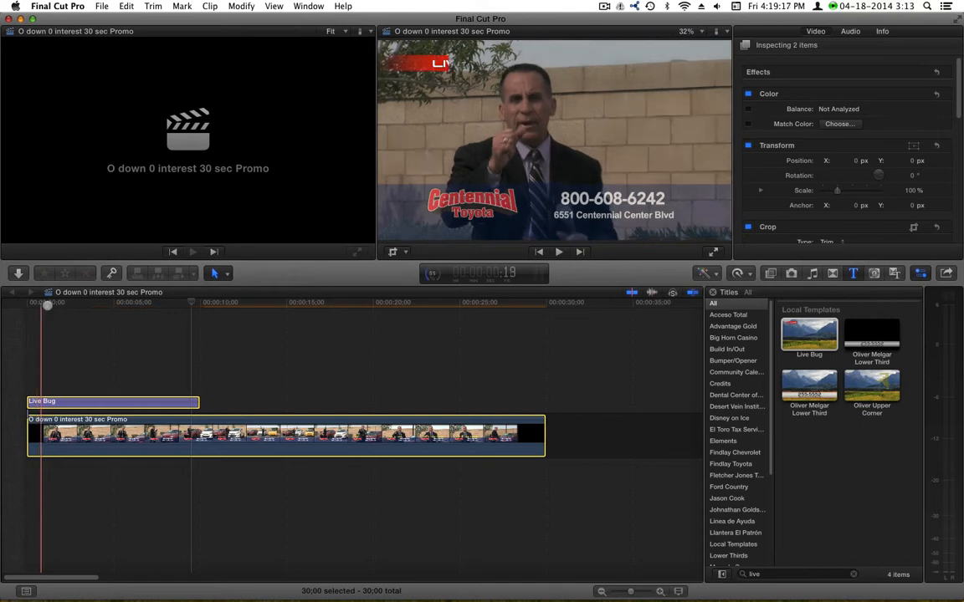
left_click(270, 320)
left_click_drag(200, 402, 542, 402)
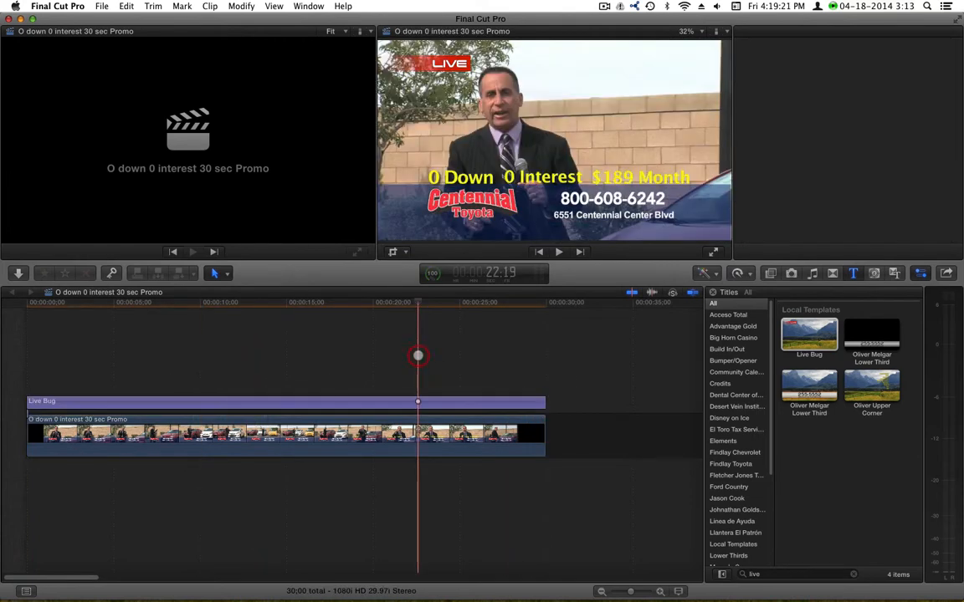
key("super+a")
key("ctrl+super+r")
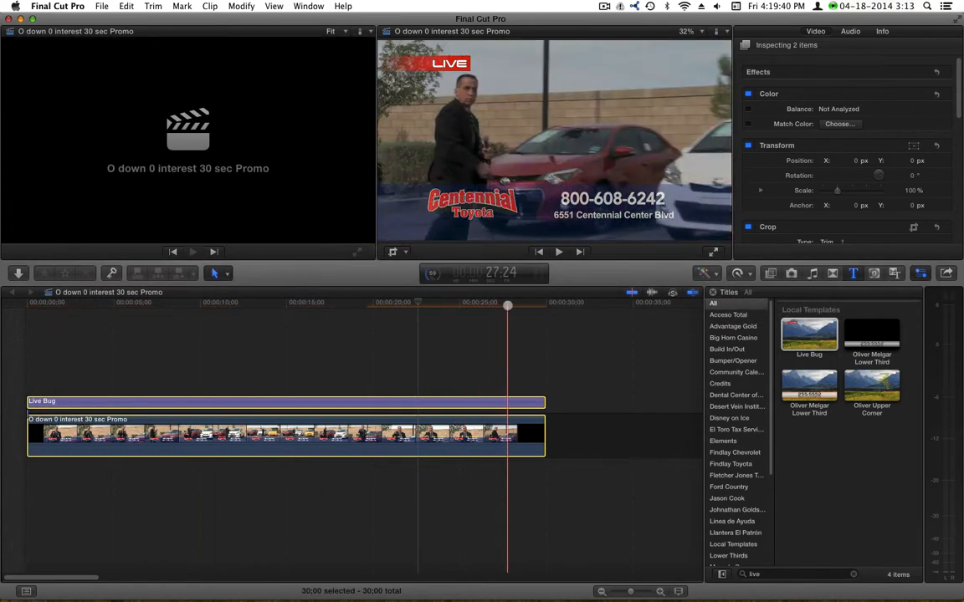
Play the 30-second Live Bug title from the start and from about 25 seconds to check its build-in and build-out.
key("Home")
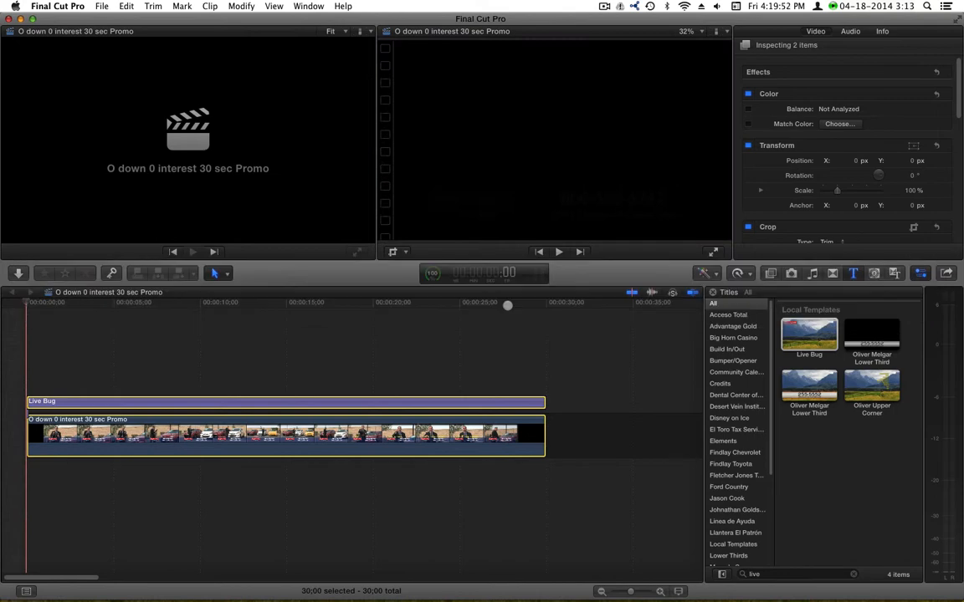
key("space")
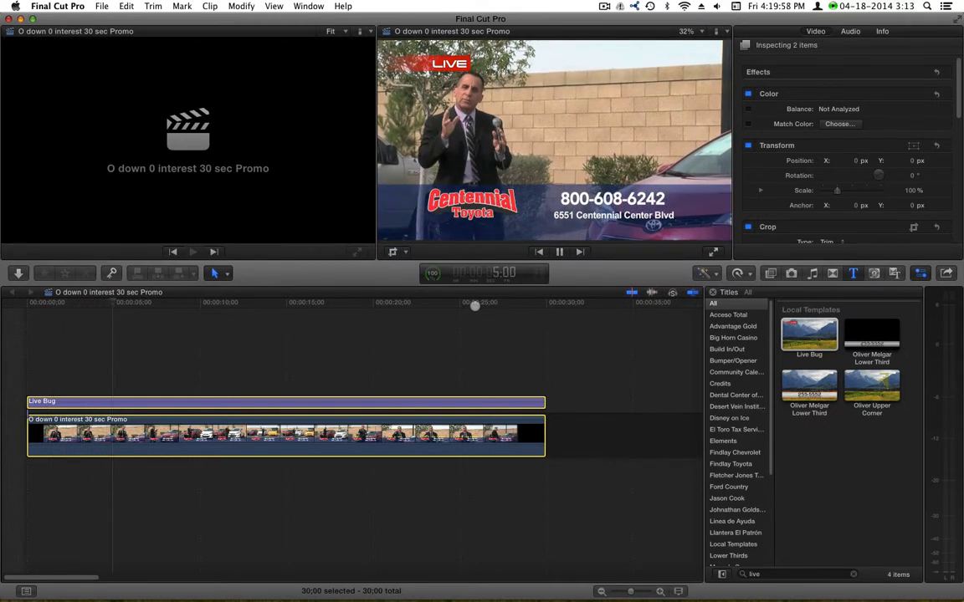
left_click(464, 304)
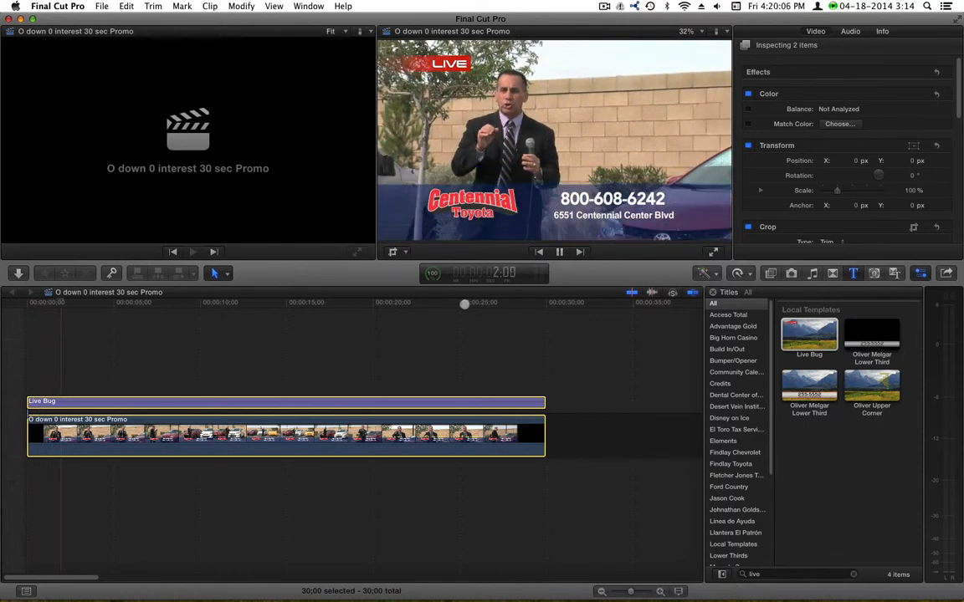
Shorten the Live Bug title to about 00:00:02;16 and render all timeline clips.
left_click(293, 402)
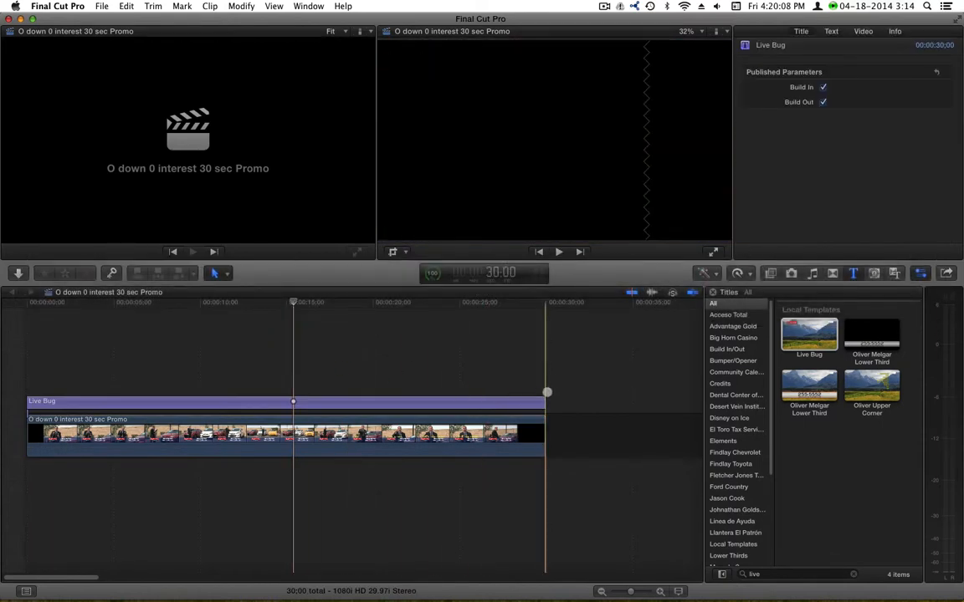
left_click_drag(543, 401, 69, 408)
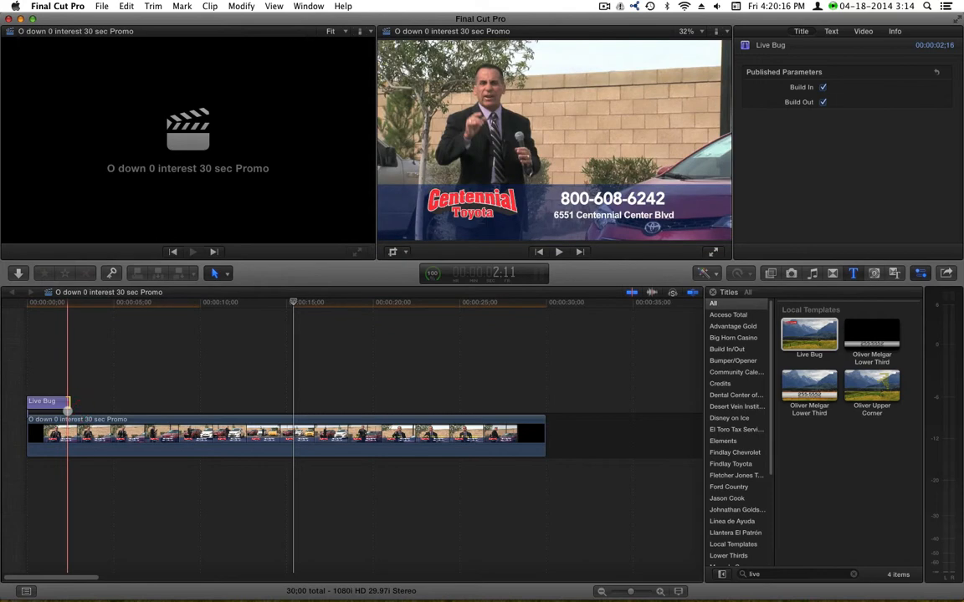
left_click(87, 373)
key("super+a")
key("ctrl+super+r")
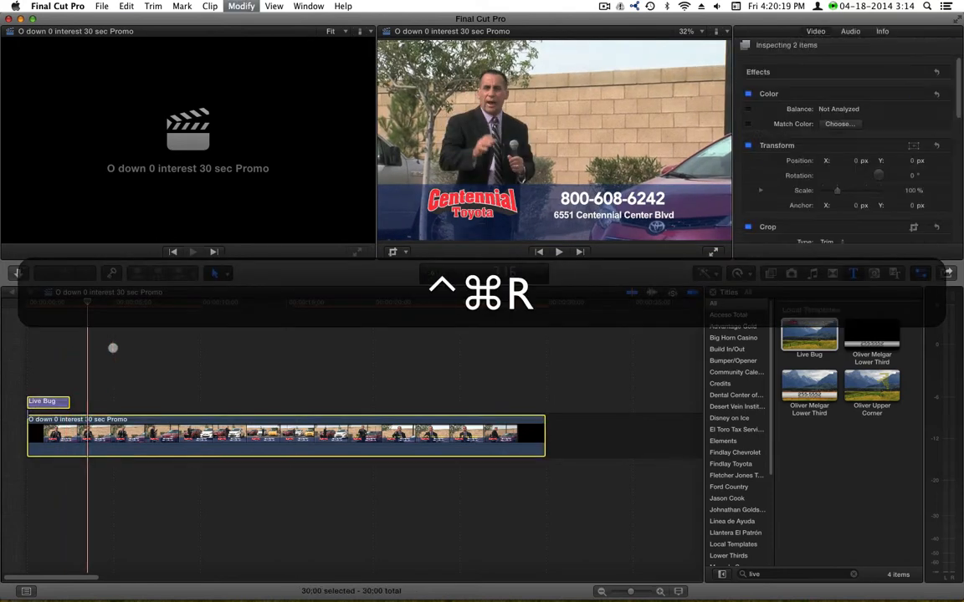
Play the shortened Live Bug title from the start to check that both animations keep their timing.
left_click_drag(87, 304, 26, 304)
key("space")
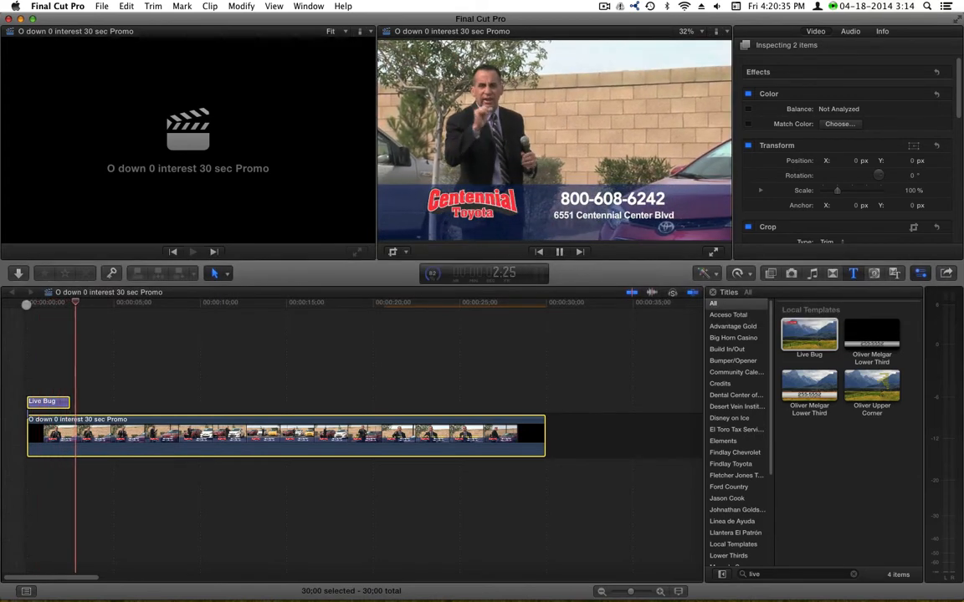
key("space")
key("space")
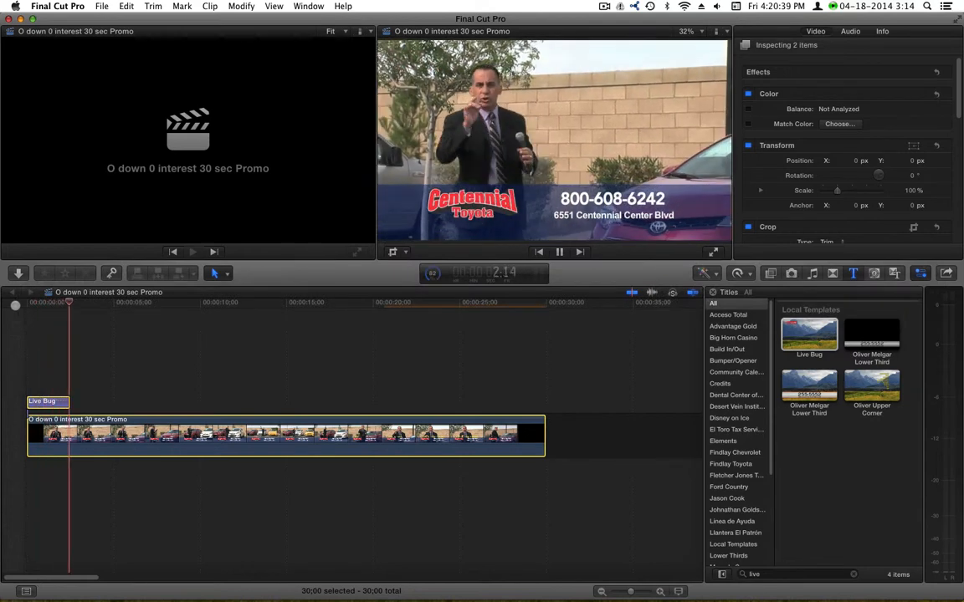
key("space")
left_click(46, 402)
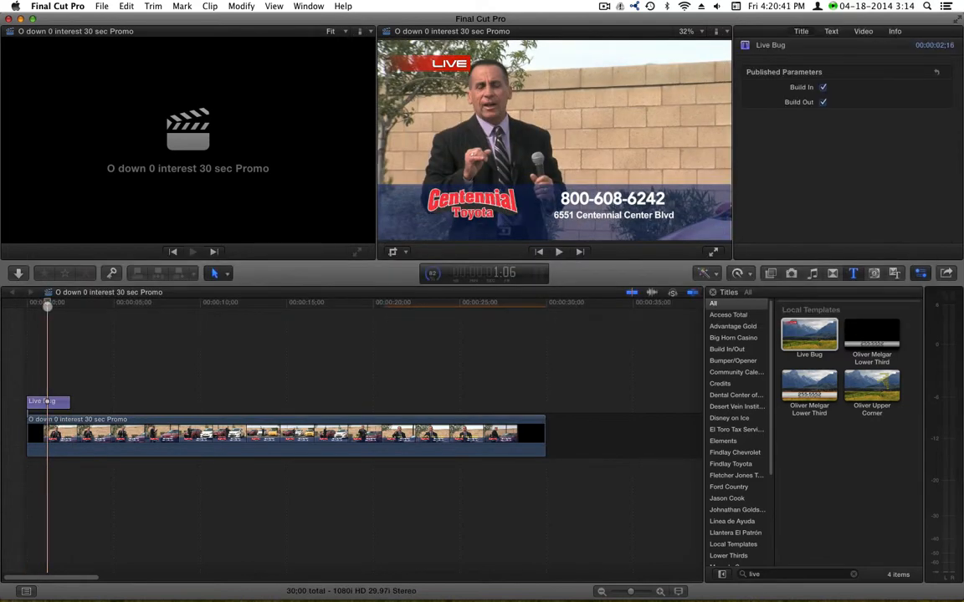
Check the markers in Motion, return to Final Cut Pro, trim the Live Bug title to about 00:00:01;20, and render all clips.
key("super")
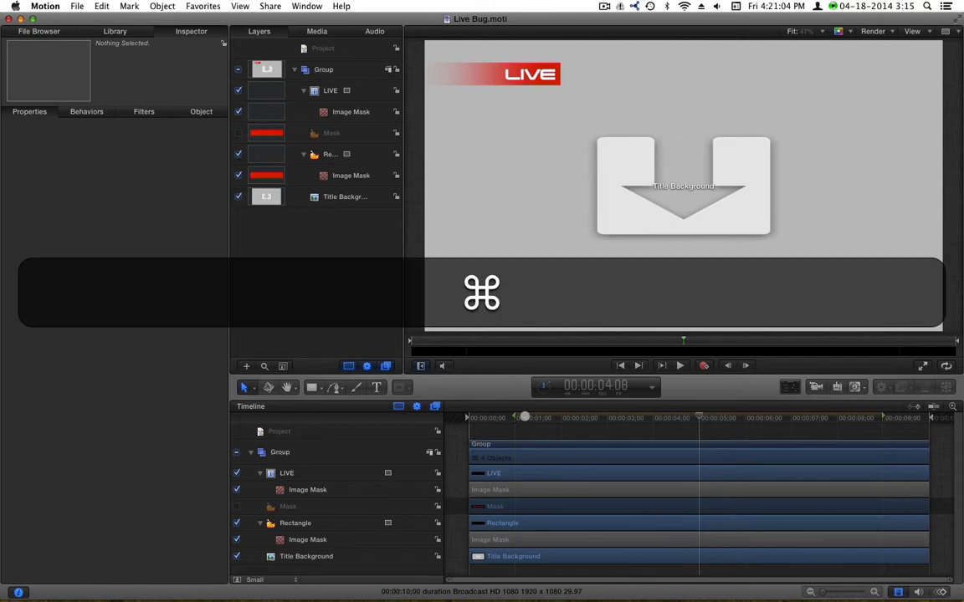
key("super+Tab")
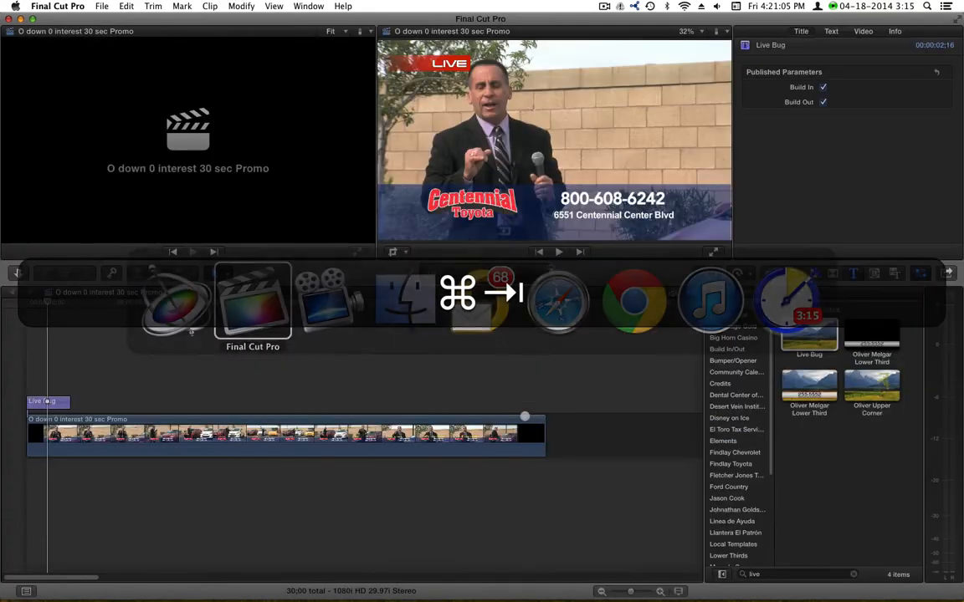
left_click_drag(70, 401, 54, 402)
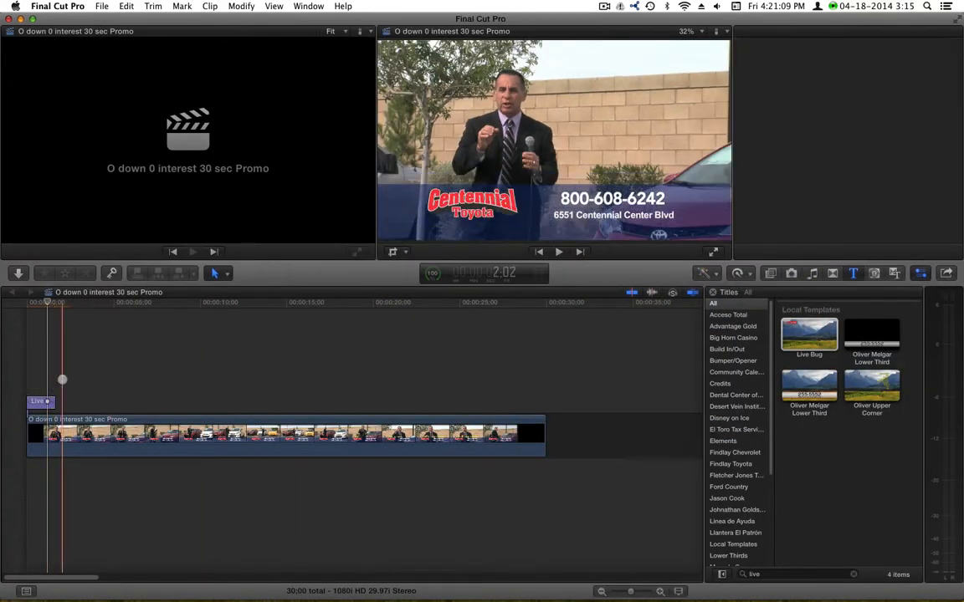
key("ctrl+super+a")
key("ctrl+super+r")
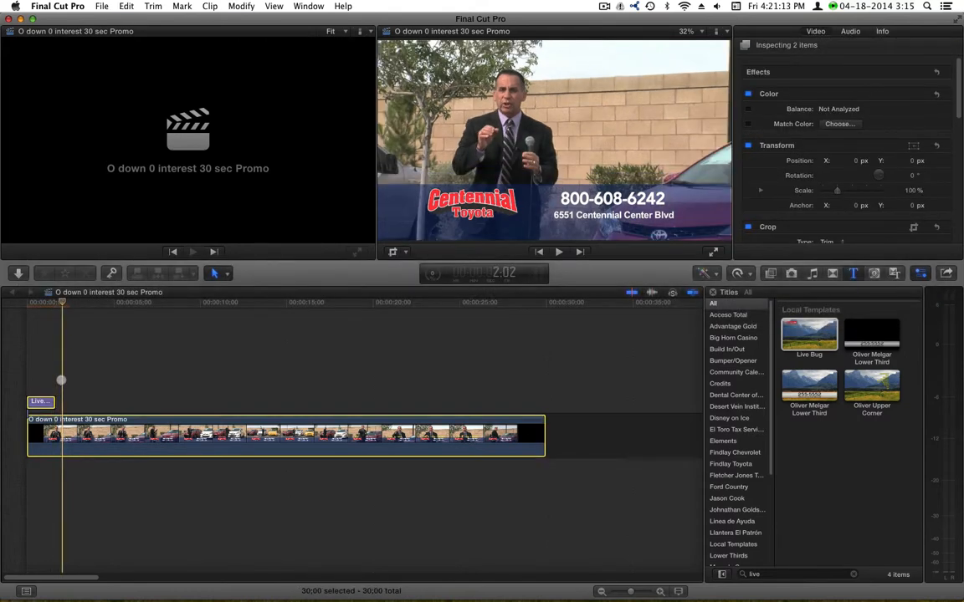
Play and scrub through the trimmed Live Bug title around 1 second to examine where the build-in and build-out meet.
key("space")
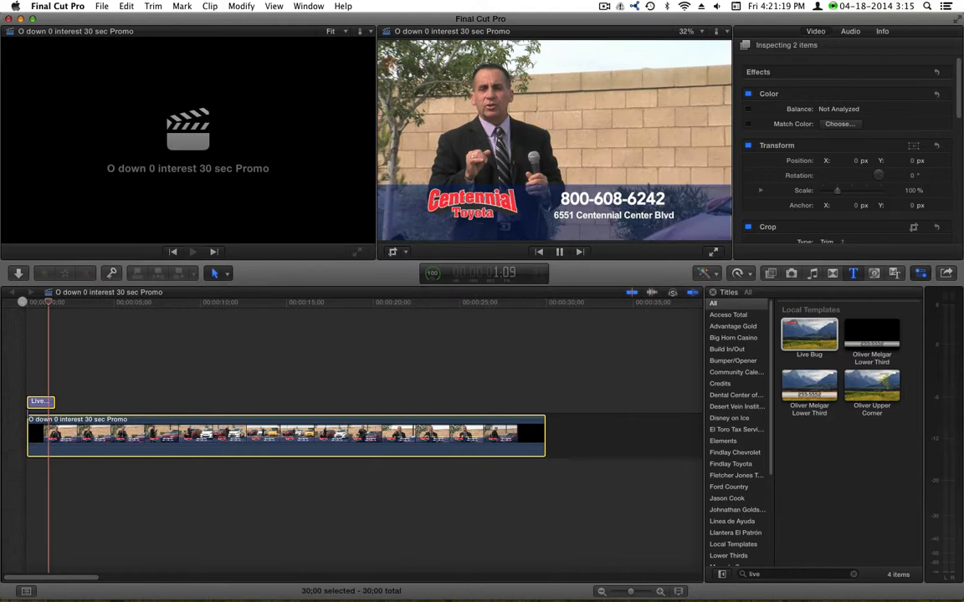
key("space")
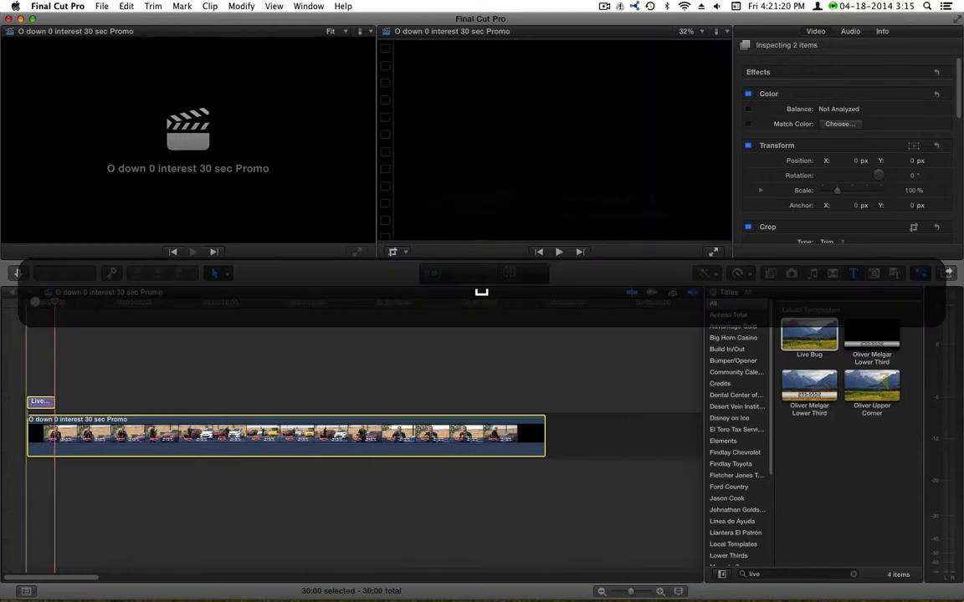
mouse_move(48, 302)
left_mouse_down()
mouse_move(36, 302)
mouse_move(43, 303)
left_mouse_up()
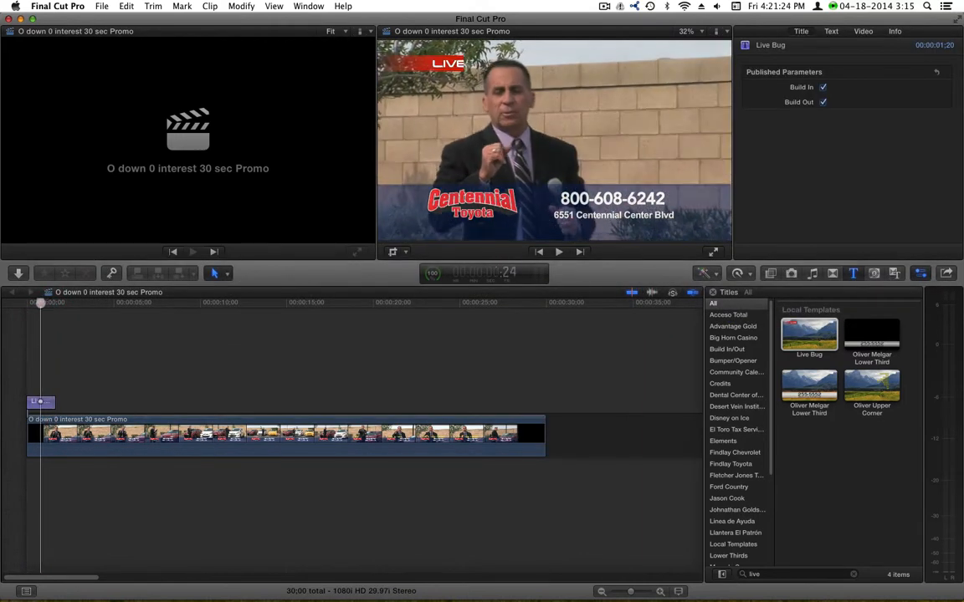
key("Right")
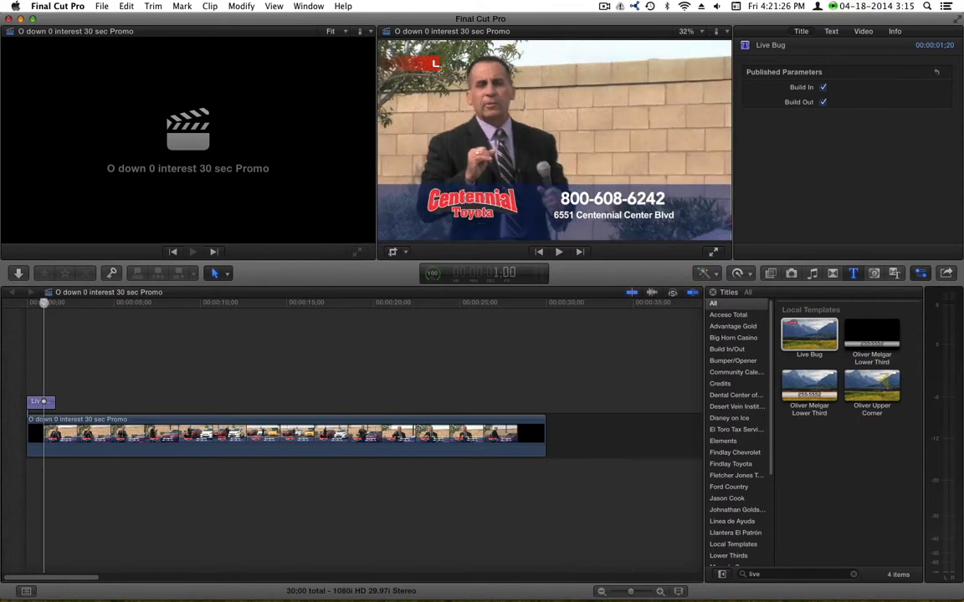
key("space")
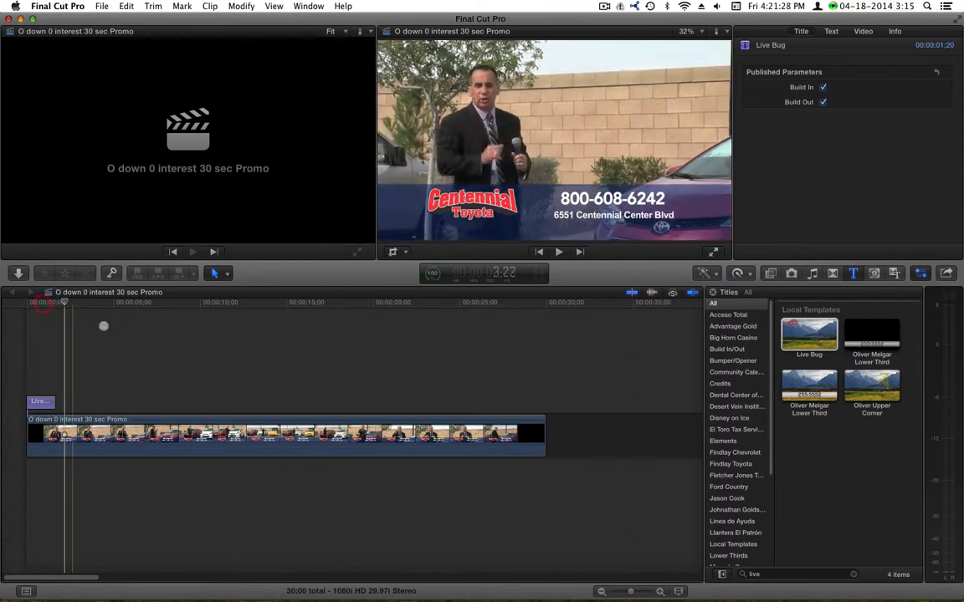
Switch to Motion and scrub the Live Bug timeline to examine the sections around and between the build-in and build-out markers.
left_click(107, 329)
key("super+Tab")
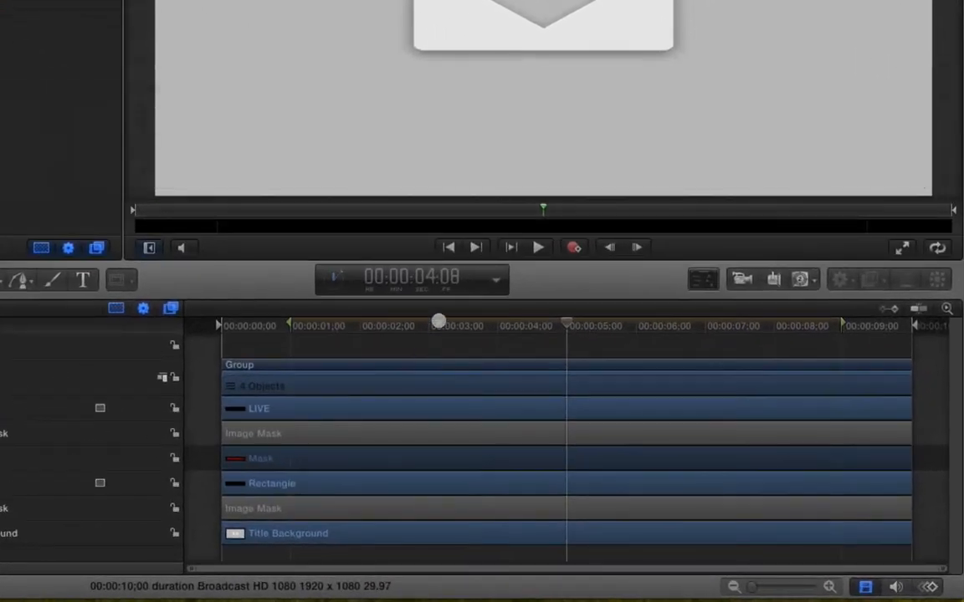
left_click_drag(490, 349, 317, 349)
left_click_drag(245, 322, 297, 327)
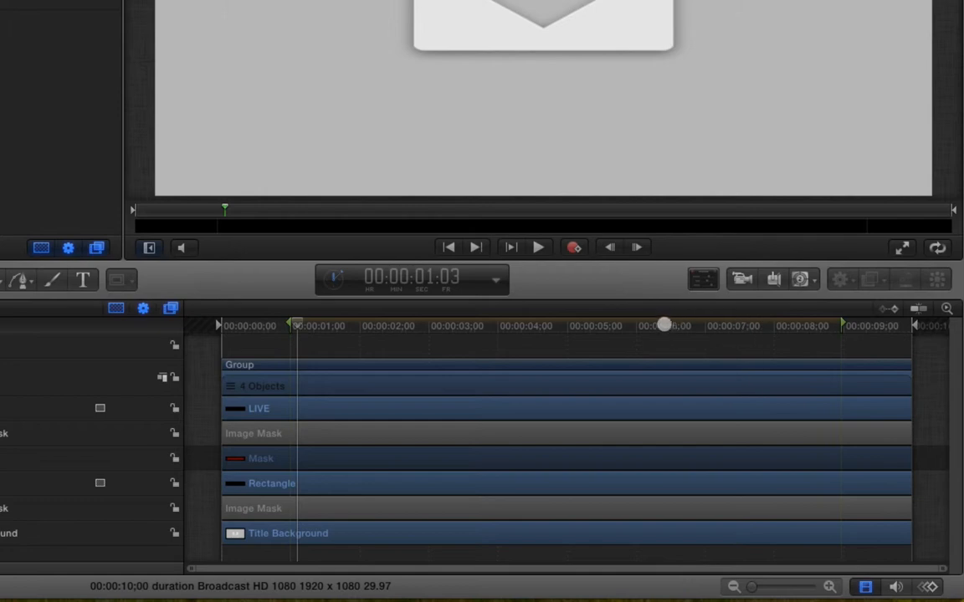
mouse_move(664, 325)
left_mouse_down()
mouse_move(308, 330)
mouse_move(673, 324)
left_mouse_up()
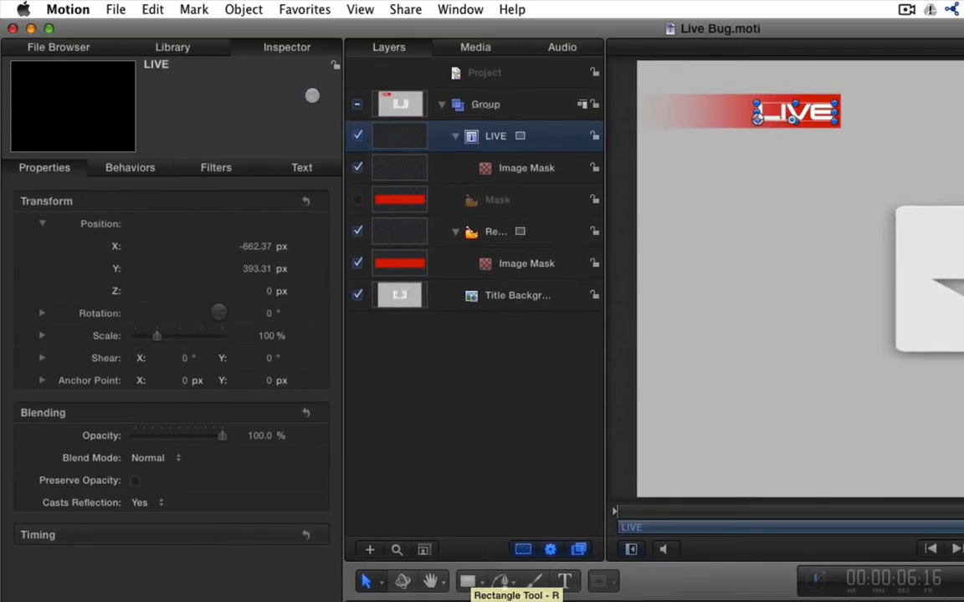
Add the Glow Through text-highlighter behavior to the LIVE text and place it from about 3.5 to 5.5 seconds.
left_click(172, 45)
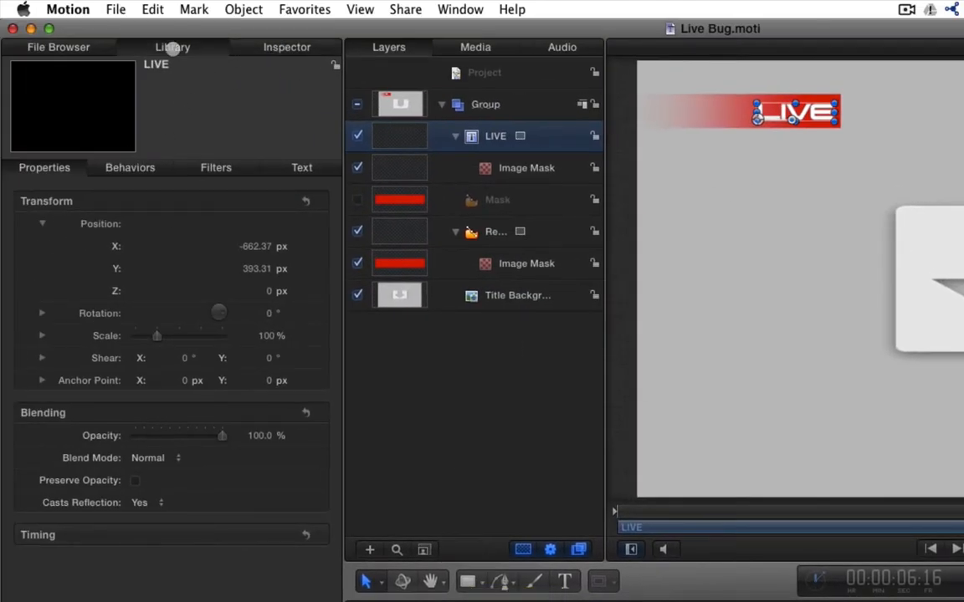
left_click(34, 184)
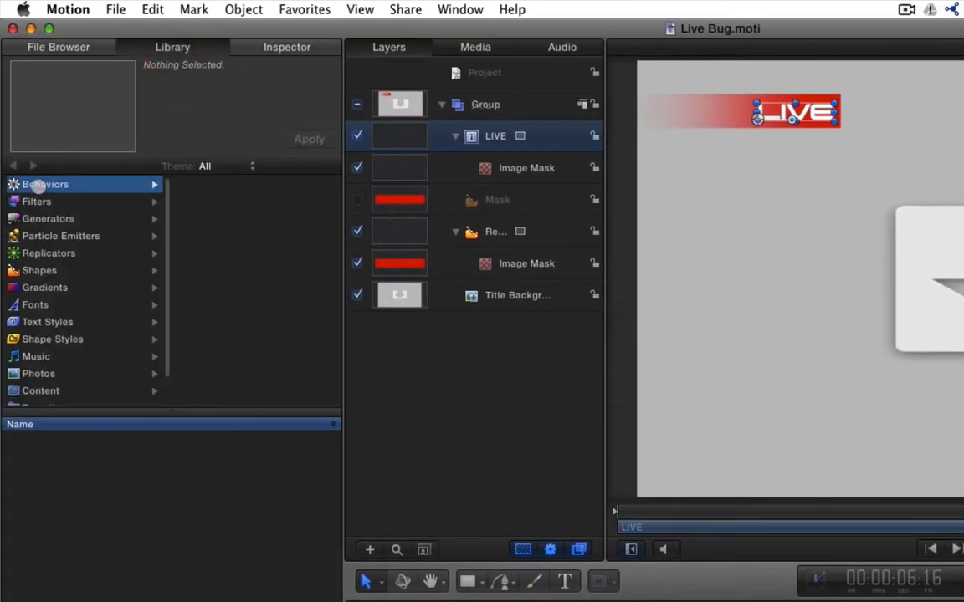
left_click(238, 374)
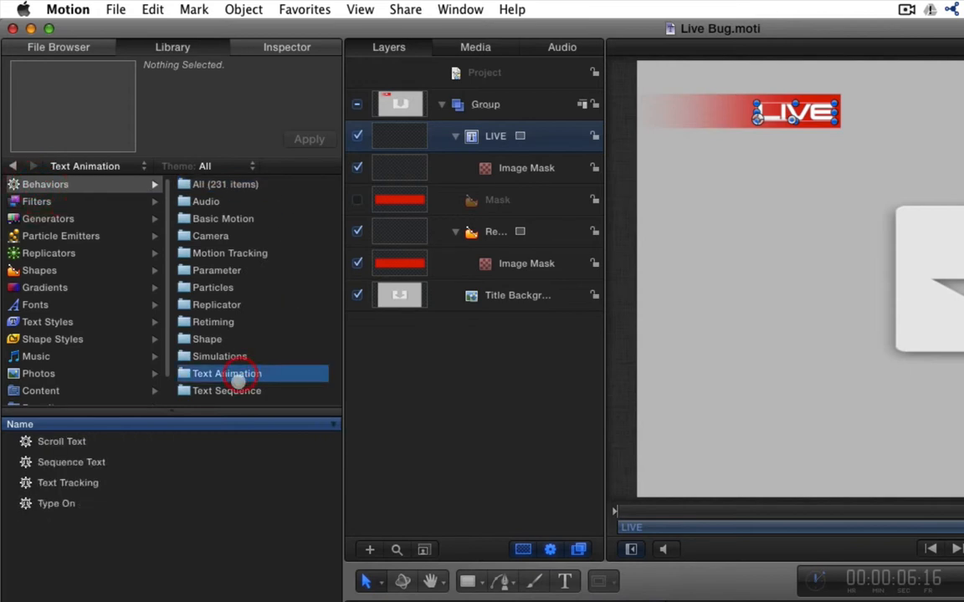
left_click(209, 391)
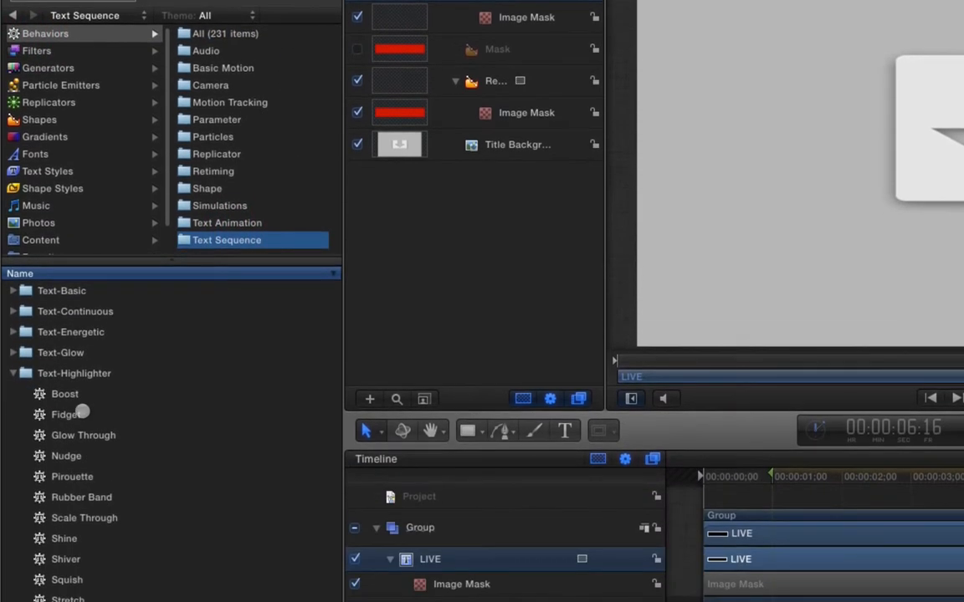
left_click_drag(77, 435, 472, 559)
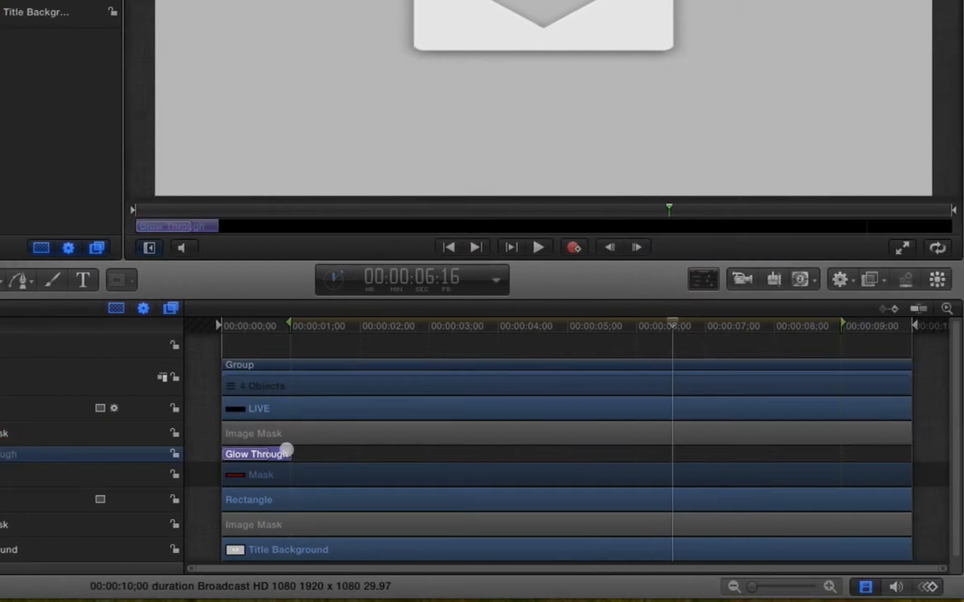
left_click_drag(286, 453, 567, 449)
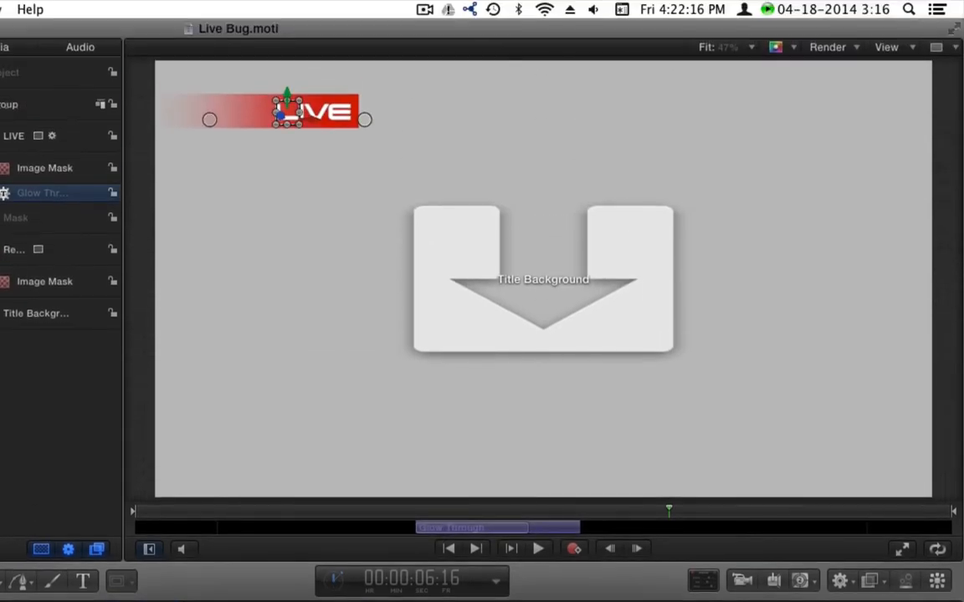
Play the middle section of the project to preview the Glow Through effect on the LIVE text.
key("space")
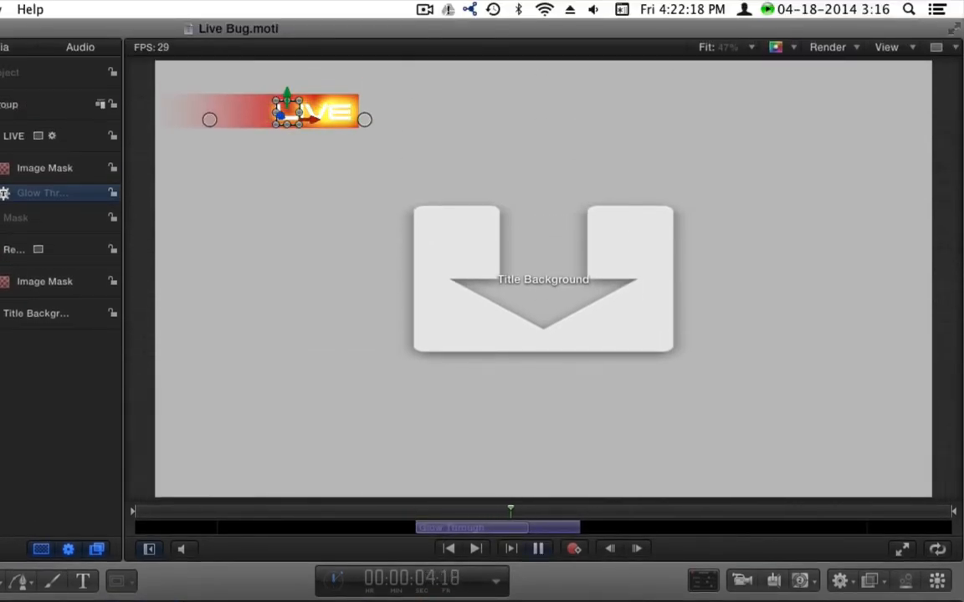
key("space")
left_click(645, 559)
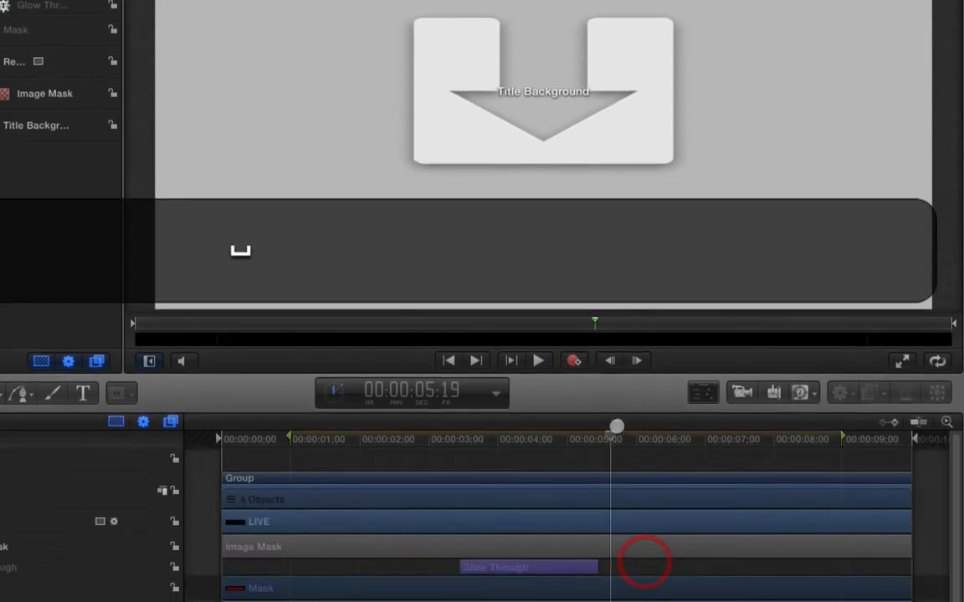
Add a keyframe for the red gradient color of the banner Rectangle at the project's first frame.
left_click_drag(609, 323, 155, 321)
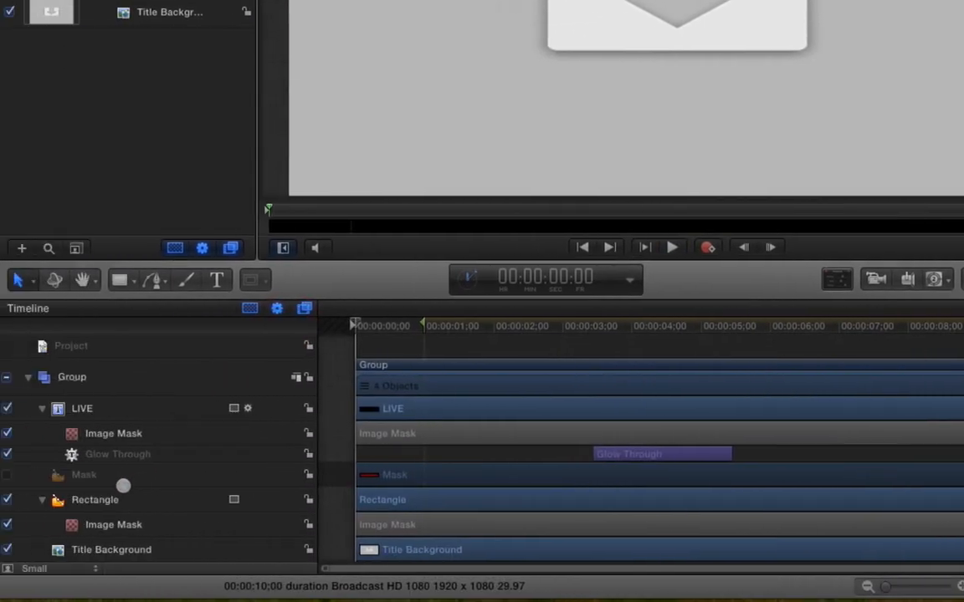
left_click(182, 500)
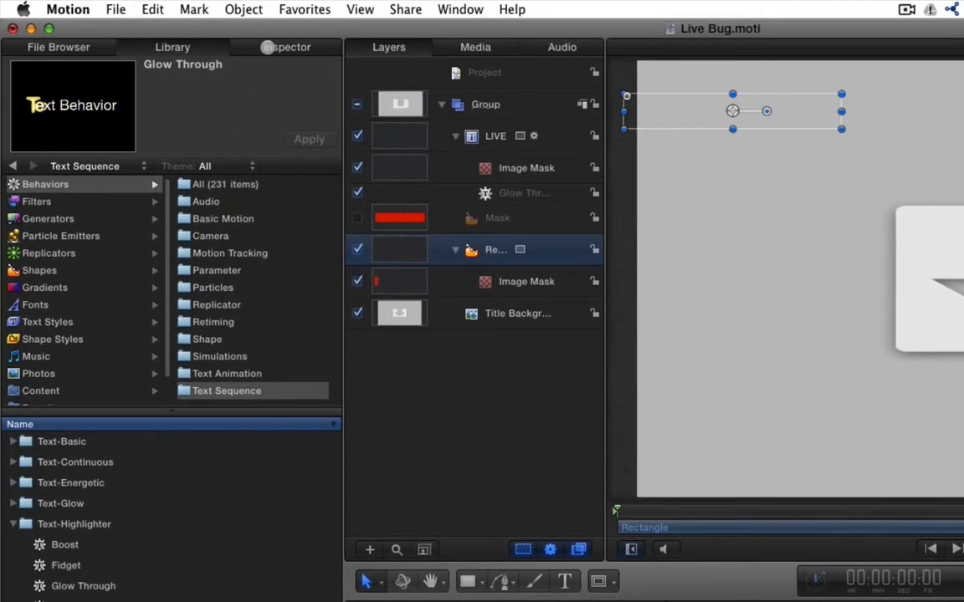
left_click(267, 47)
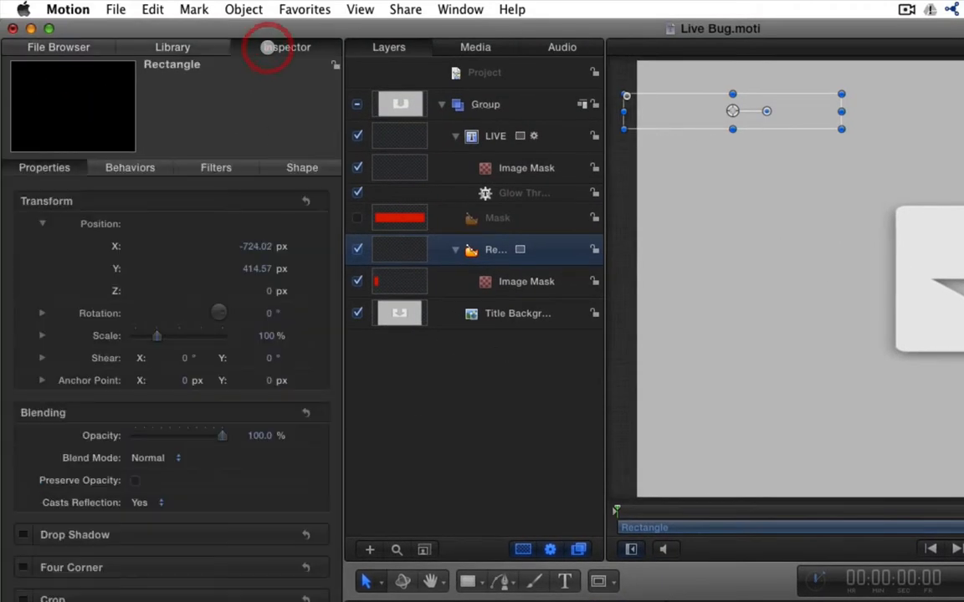
left_click(294, 167)
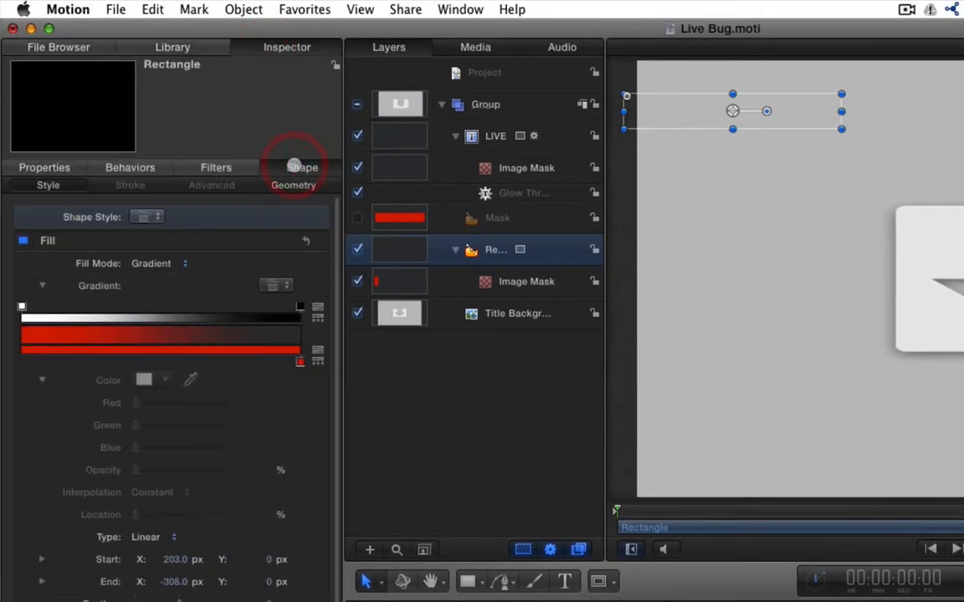
left_click(300, 360)
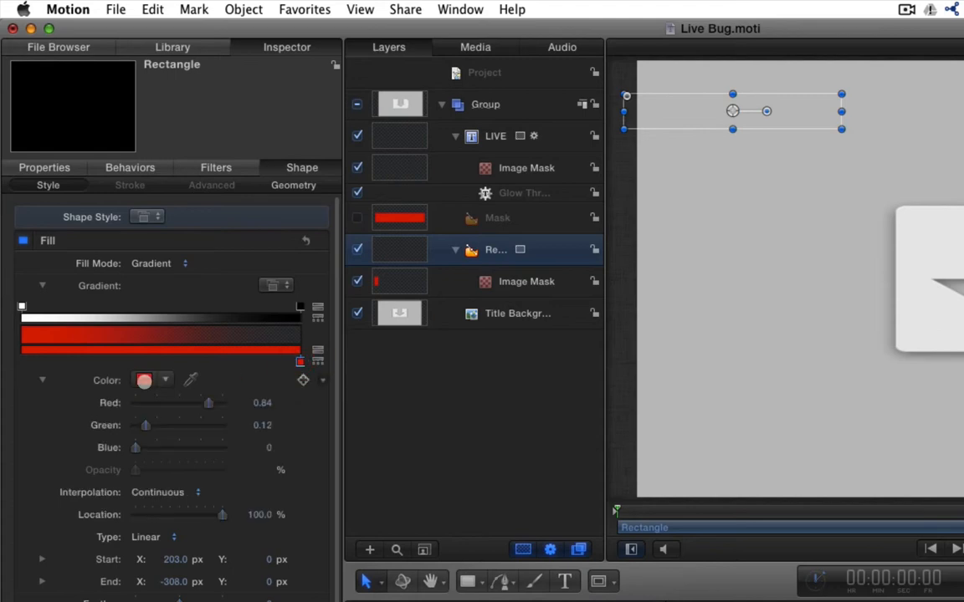
left_click(303, 382)
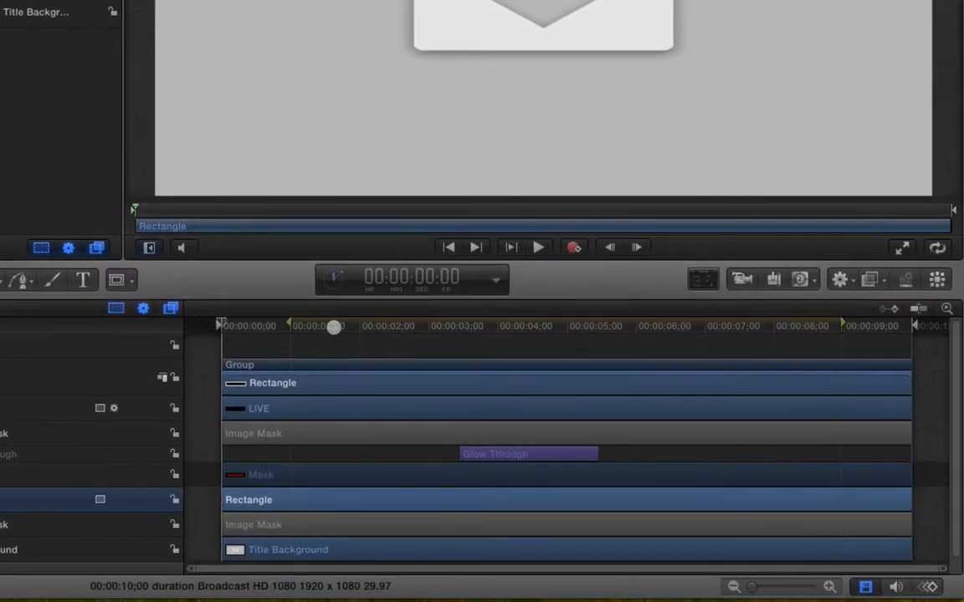
Keyframe the Rectangle's gradient color to pink at 00:00:01:00 and purple at 00:00:02:00.
left_click(388, 324)
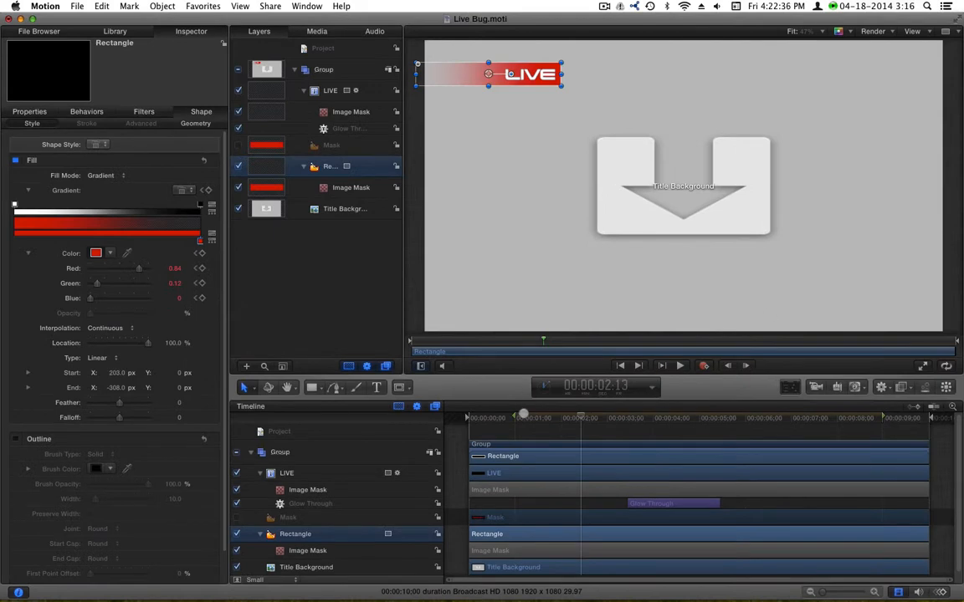
left_click(524, 416)
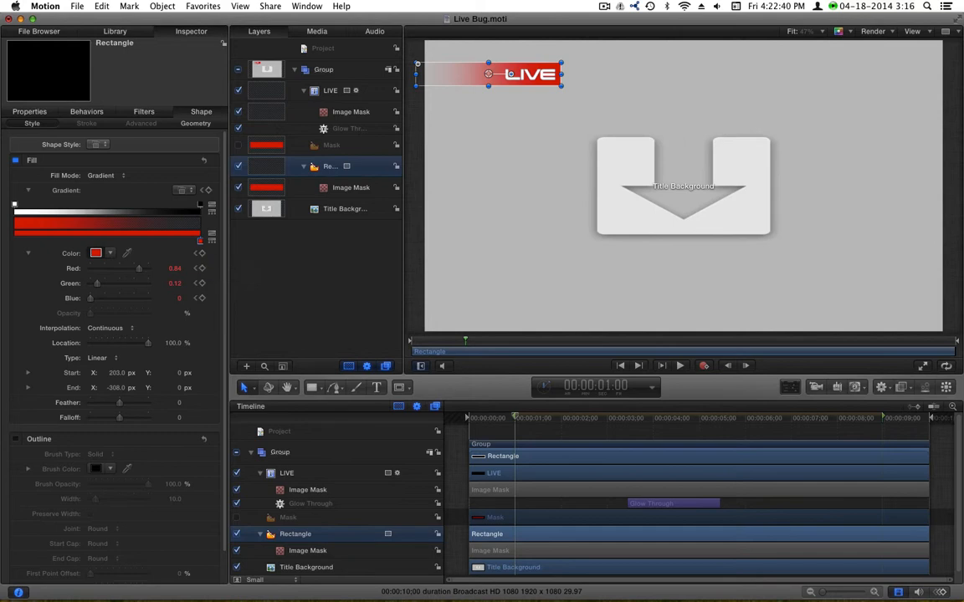
left_click(201, 253)
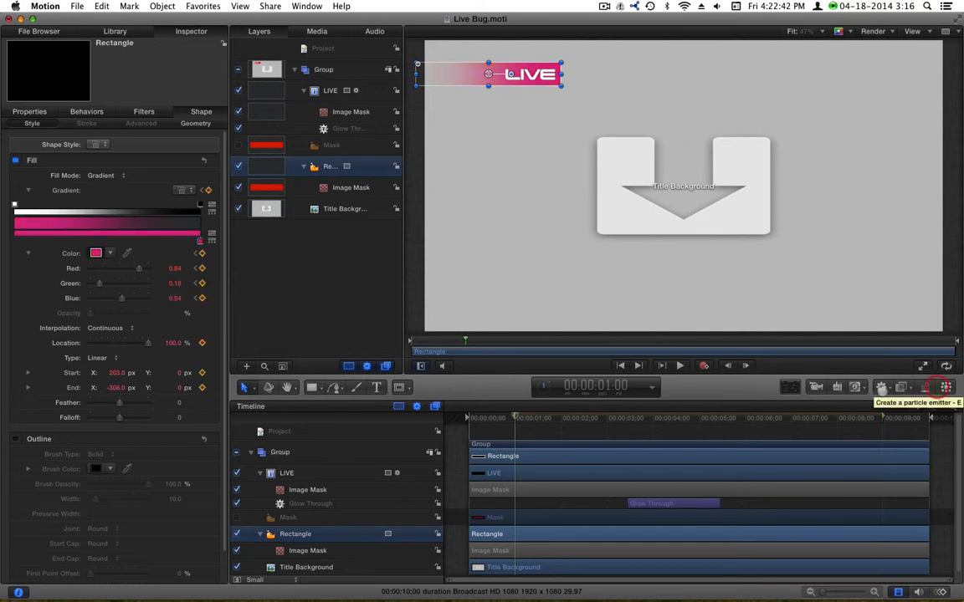
left_click_drag(642, 418, 561, 426)
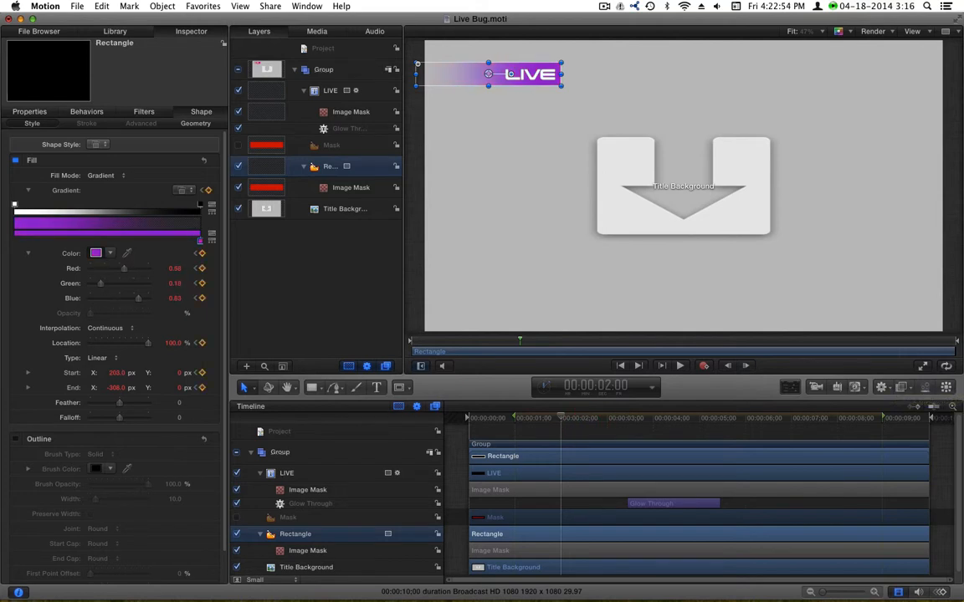
Keyframe the Rectangle's gradient color to blue at 00:00:03:00 and turquoise at 00:00:04:00.
left_click(618, 418)
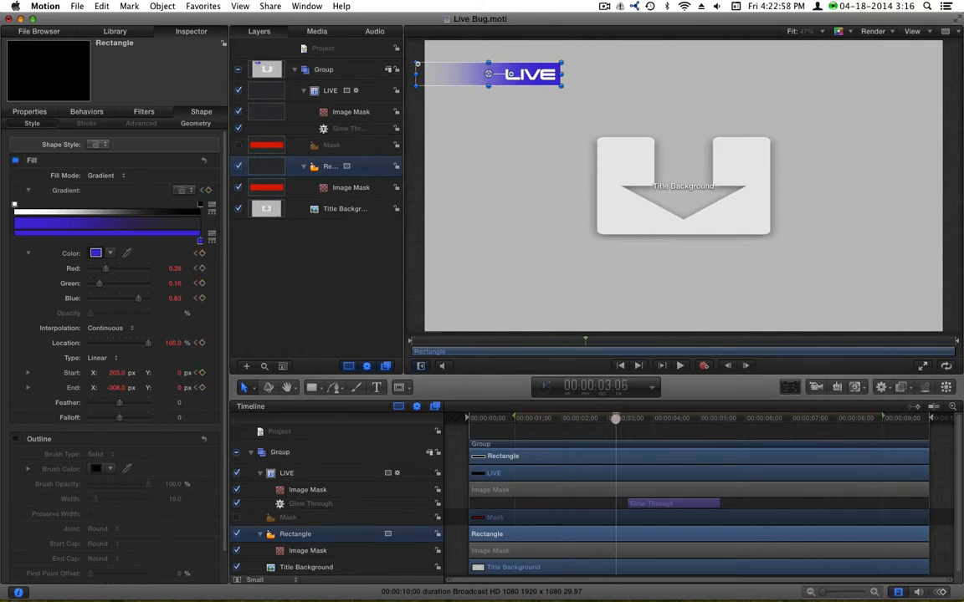
left_click_drag(616, 418, 607, 419)
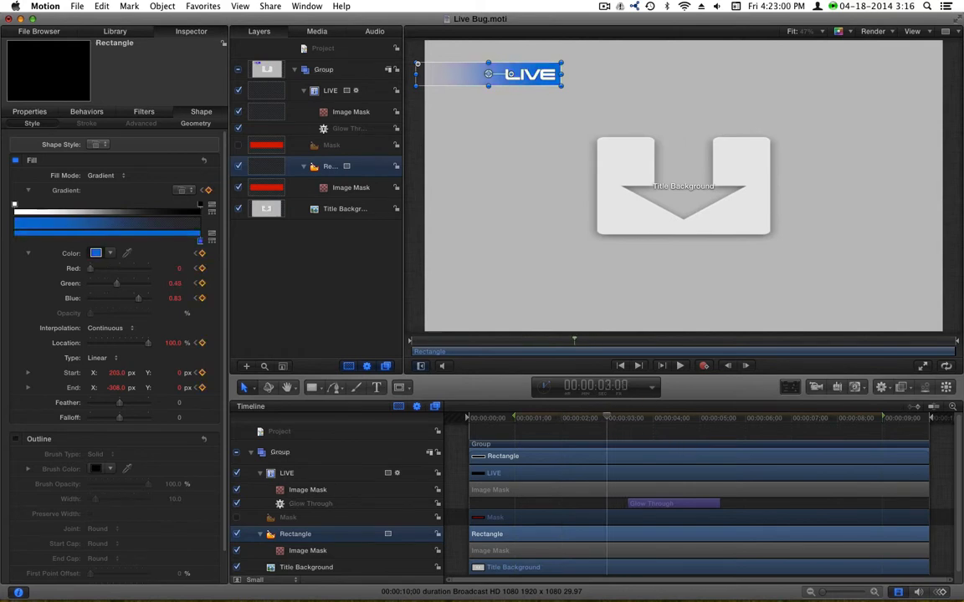
left_click(612, 417)
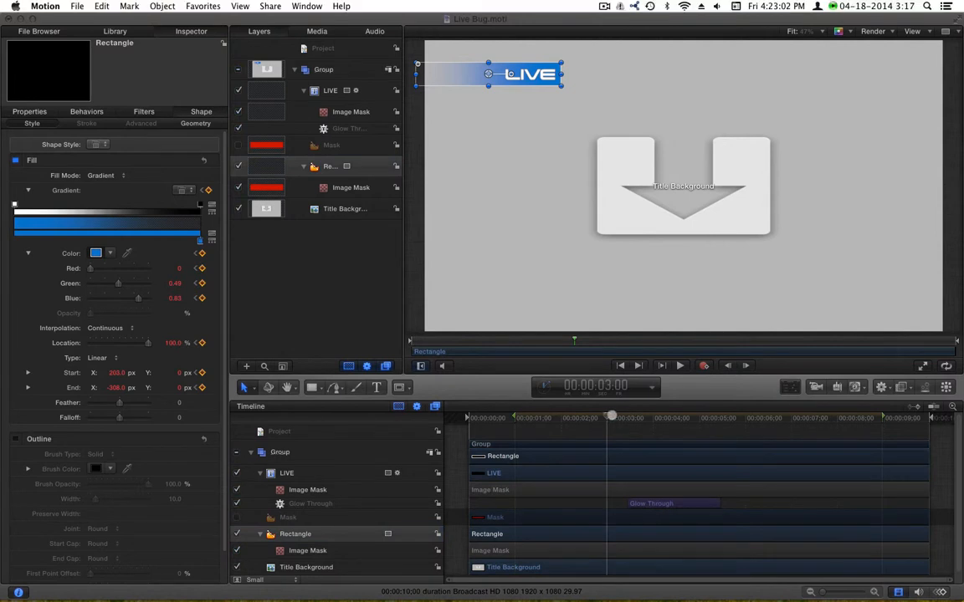
mouse_move(632, 417)
left_mouse_down()
mouse_move(704, 420)
mouse_move(654, 419)
left_mouse_up()
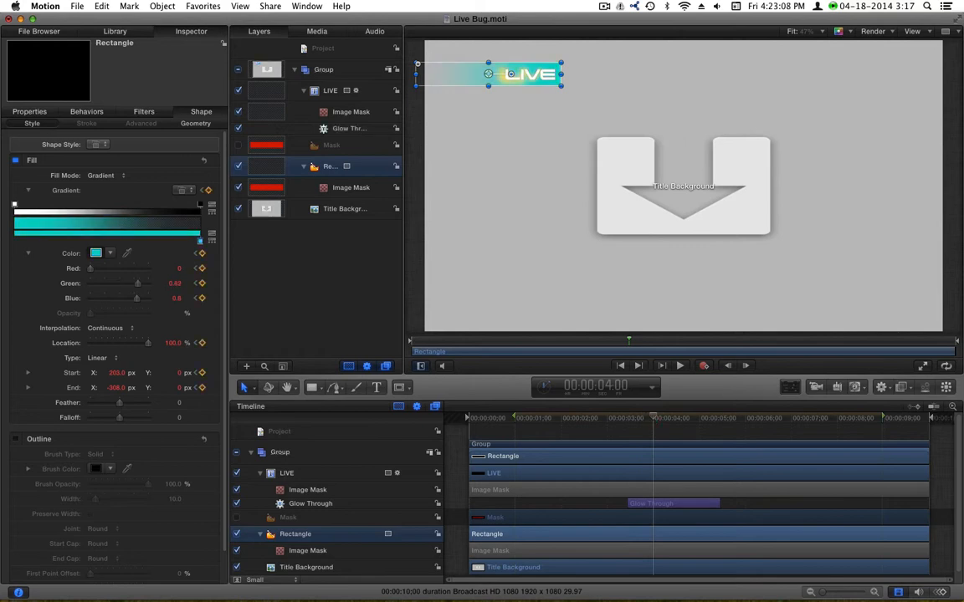
Continue the Rectangle's gradient color keyframes every second, with green at 5 seconds, lime at 6 seconds and red at 00:00:08:01.
left_click(700, 418)
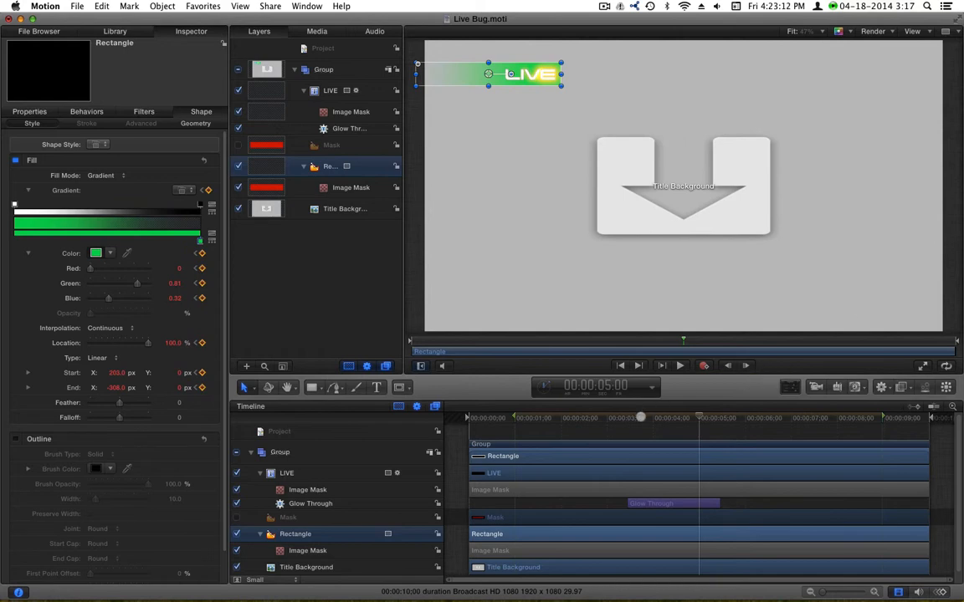
left_click(743, 417)
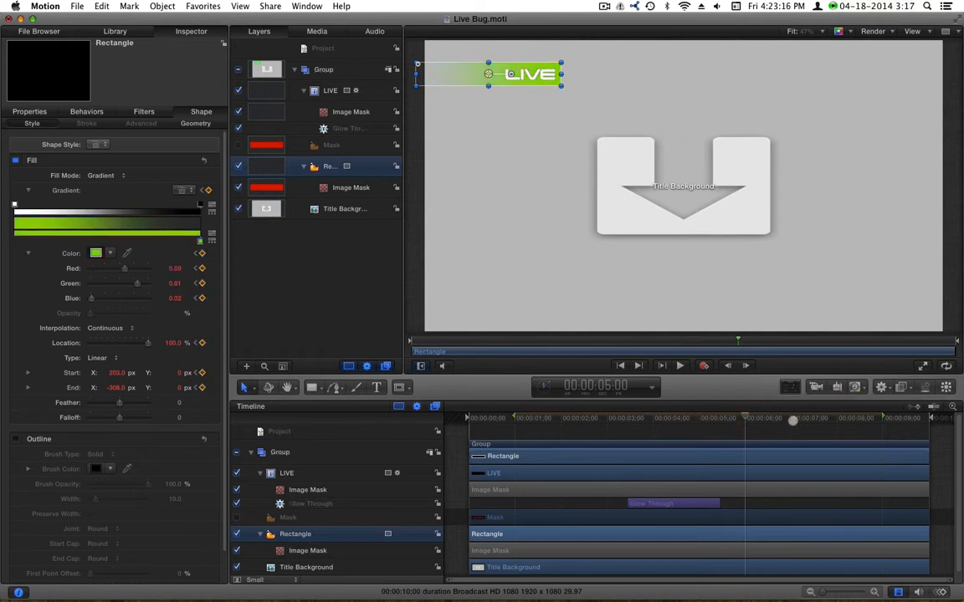
left_click(793, 419)
left_click(838, 417)
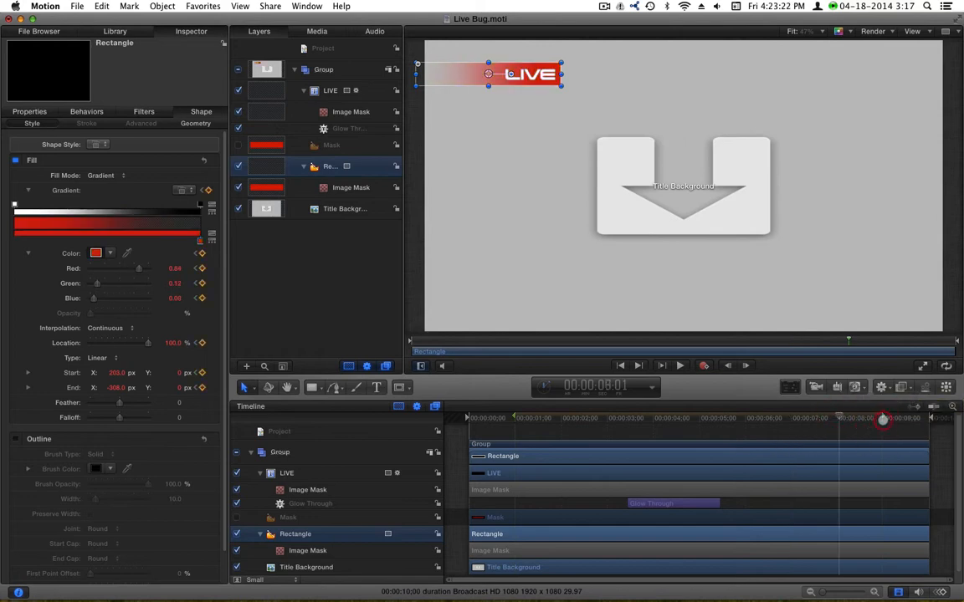
Keyframe the Rectangle's gradient color to yellow at 00:00:09:00 and green at the last frame, 00:00:09:29.
left_click(881, 418)
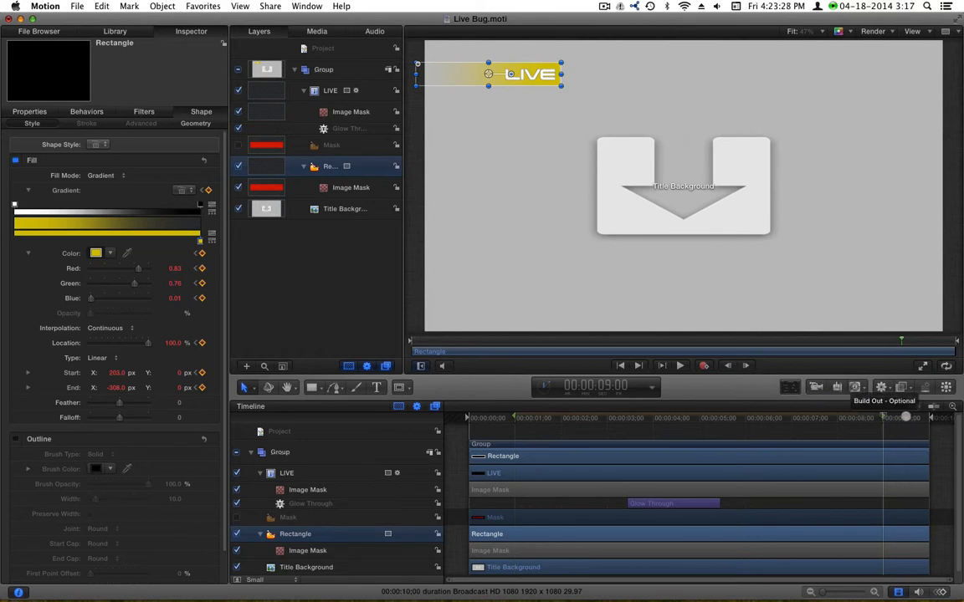
left_click_drag(906, 417, 930, 417)
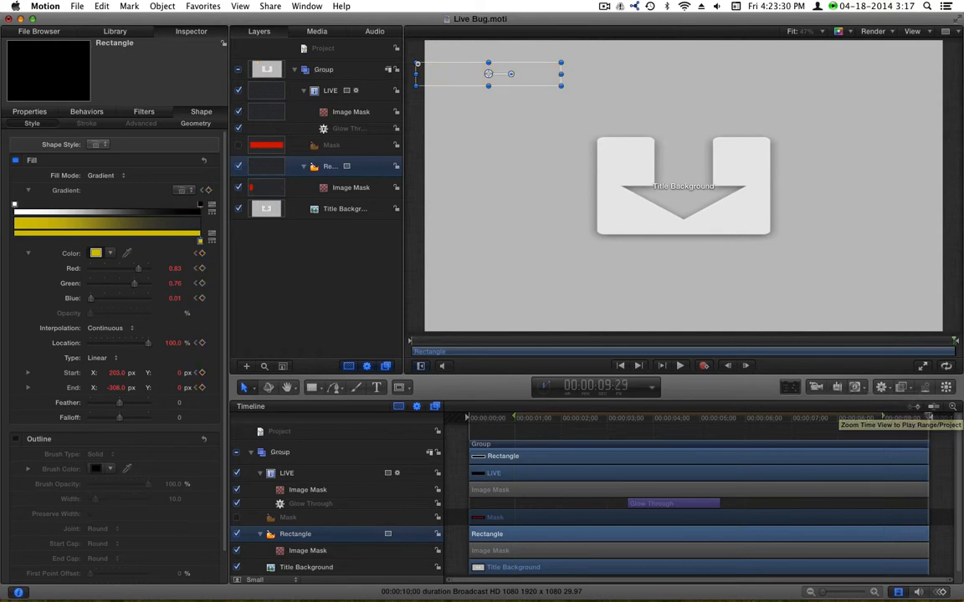
left_click(929, 418)
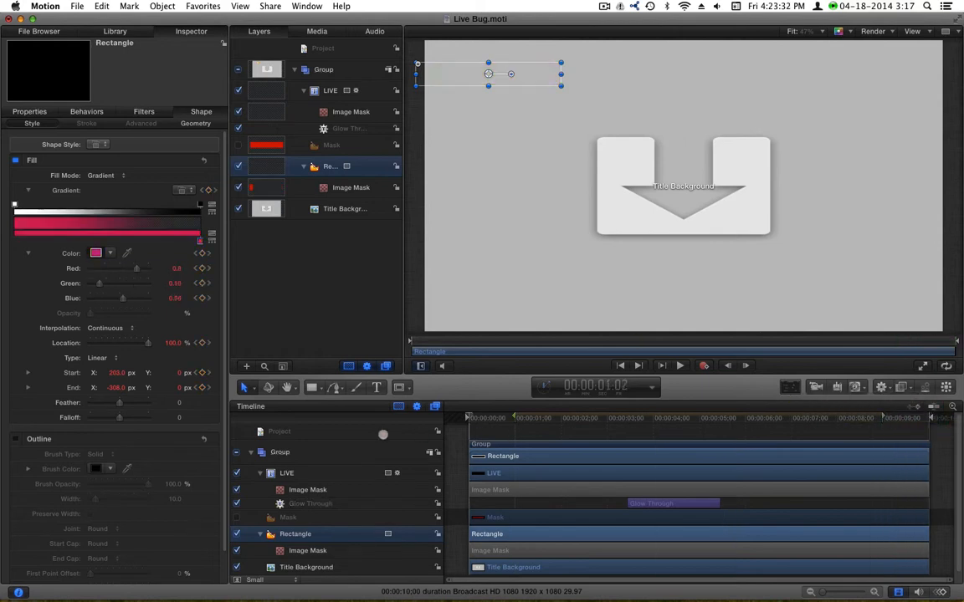
Play the color-changing Live Bug animation through to the end and save the project.
key("space")
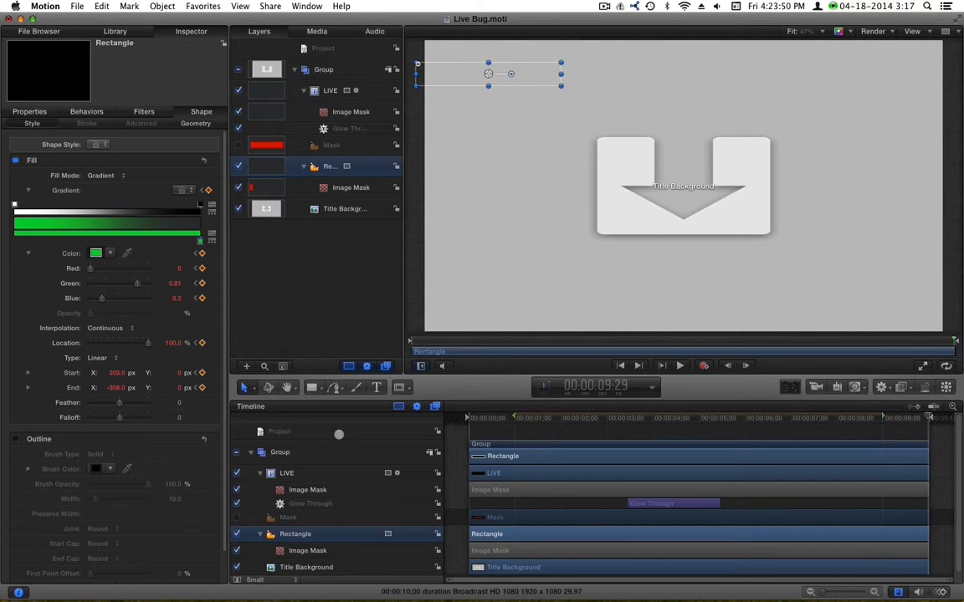
key("super")
key("super+s")
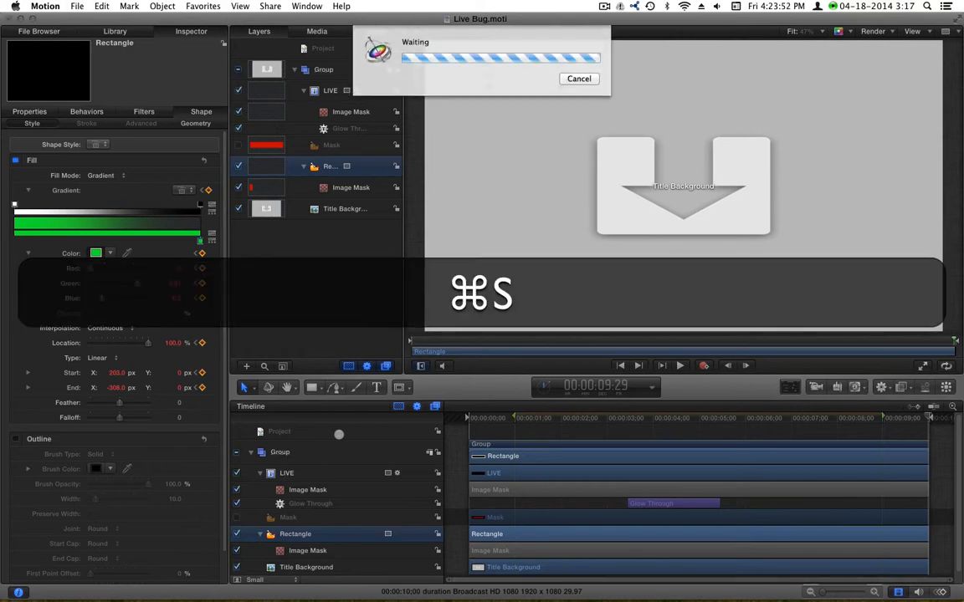
Switch to Final Cut Pro and replace the Live Bug title at the start of the promo with a fresh copy.
key("super+Tab")
key("super+Tab")
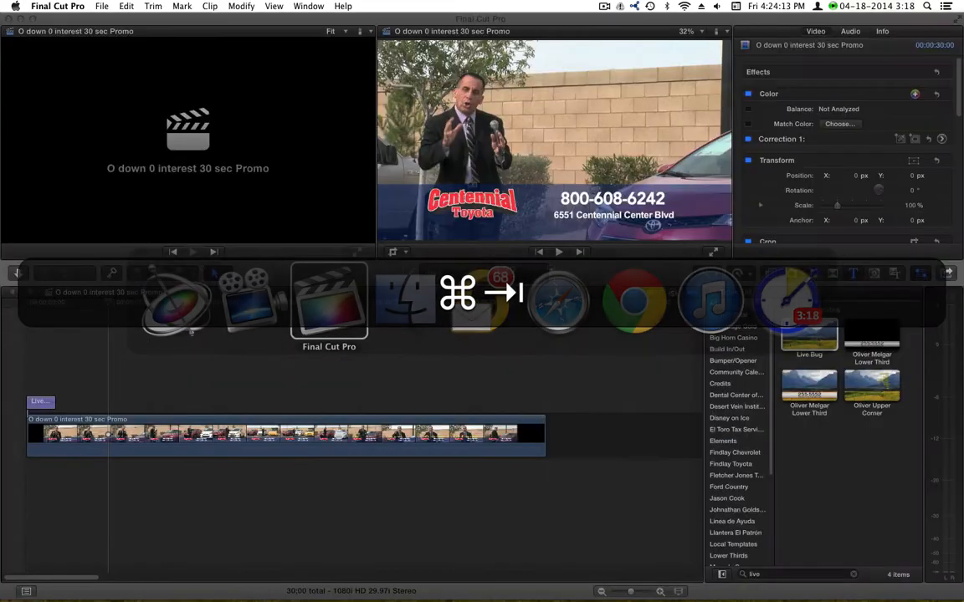
left_click(42, 402)
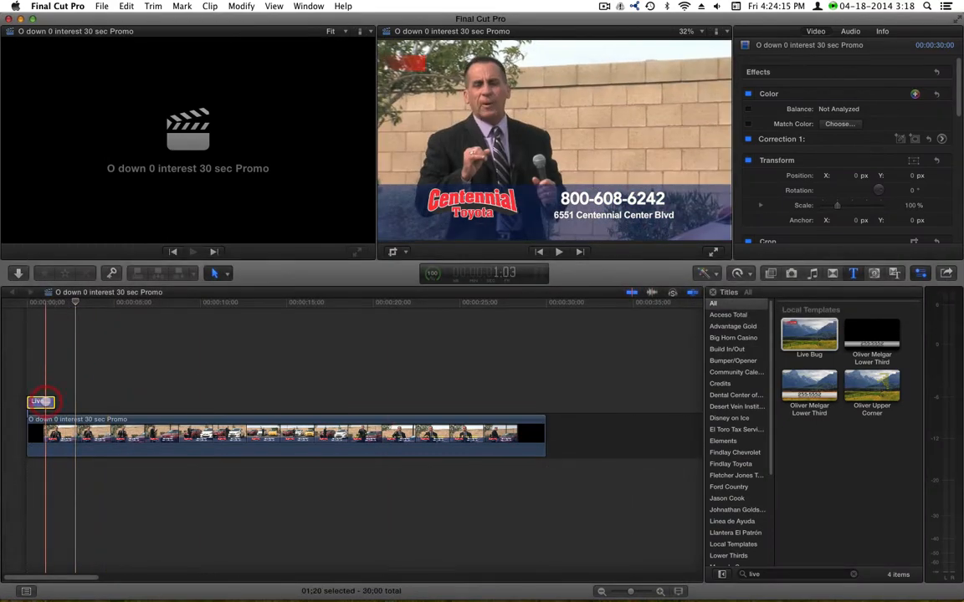
key("BackSpace")
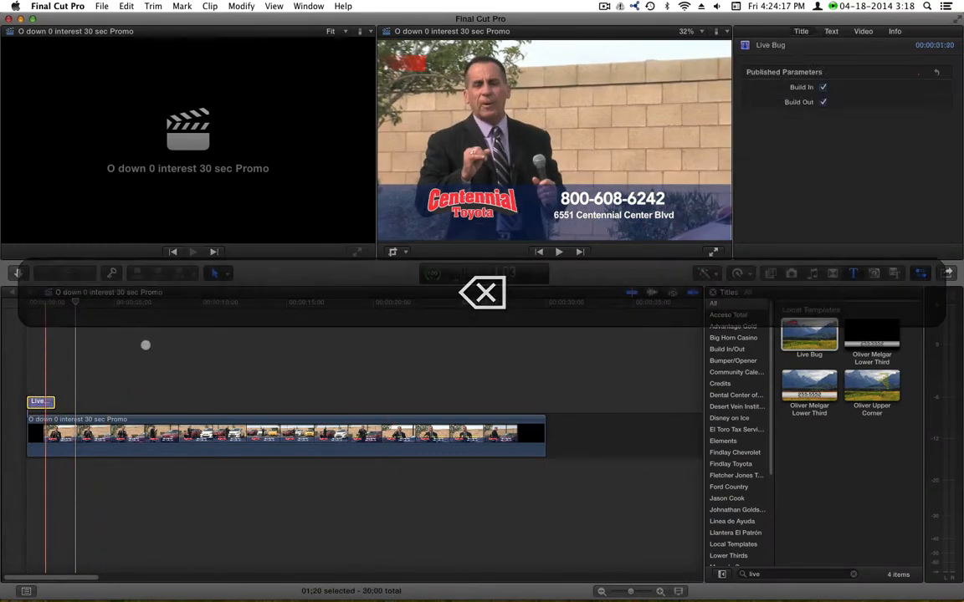
left_click_drag(792, 340, 8, 392)
Render the whole timeline and play back the new Live Bug title over the promo.
left_click(88, 400)
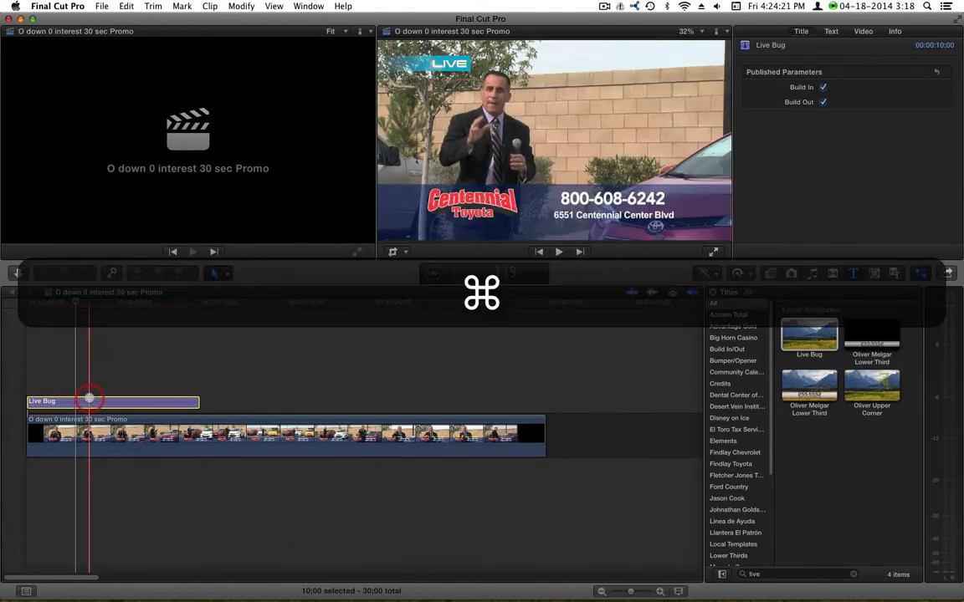
key("ctrl+super+r")
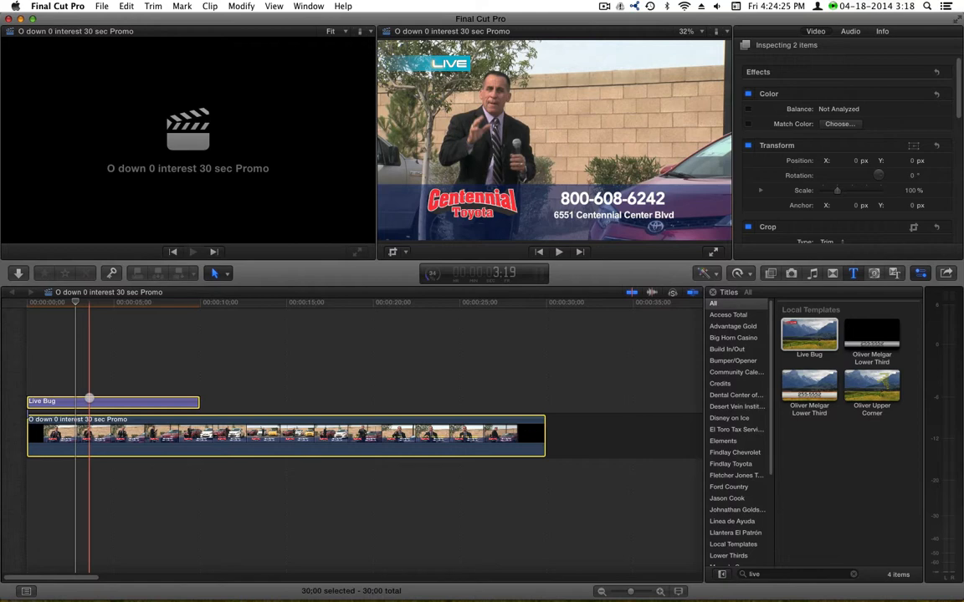
key("space")
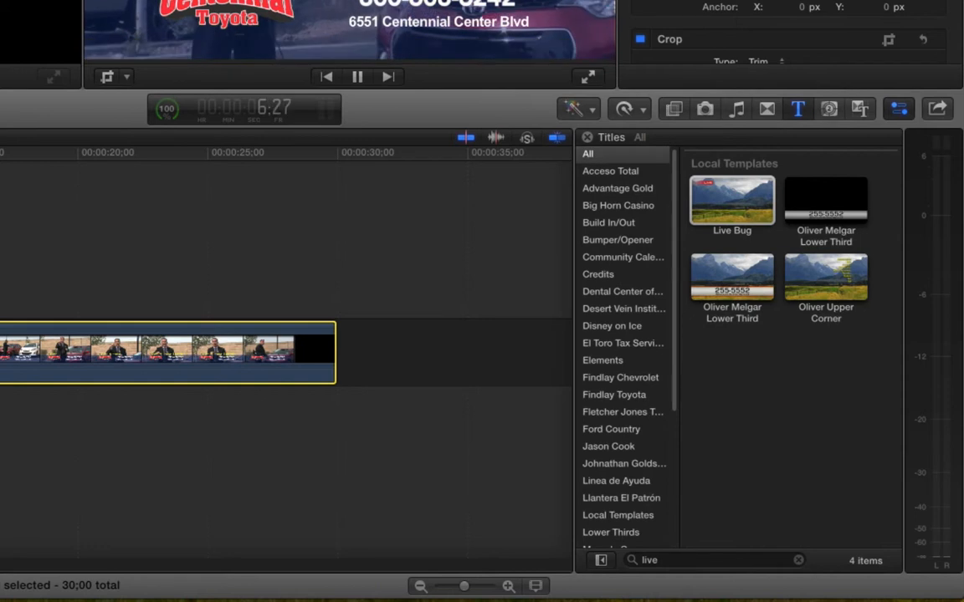
key("space")
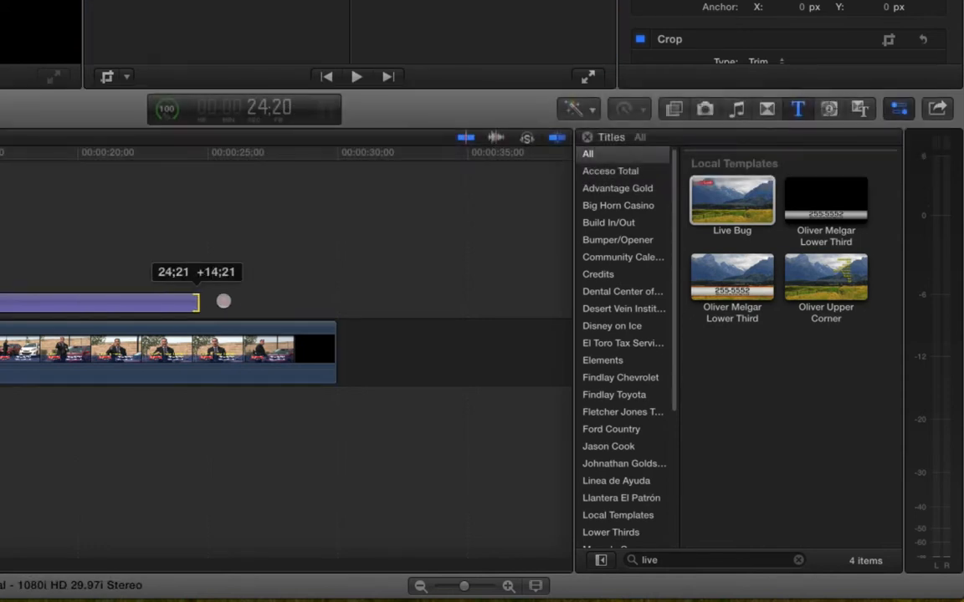
Extend the Live Bug title to the promo clip's end at 30:00, and render and play the whole timeline.
left_click_drag(220, 299, 333, 293)
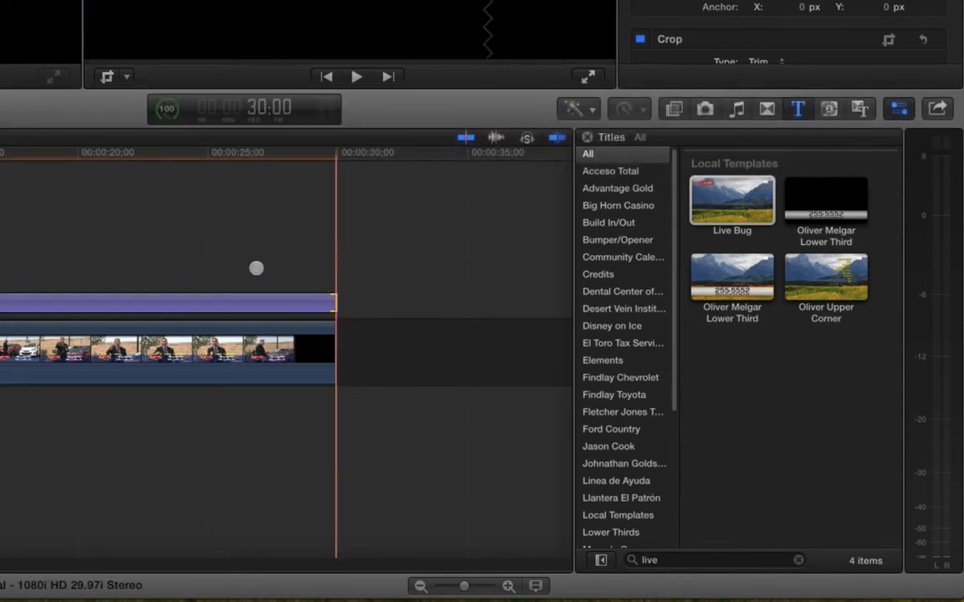
key("super+a")
key("ctrl+super+r")
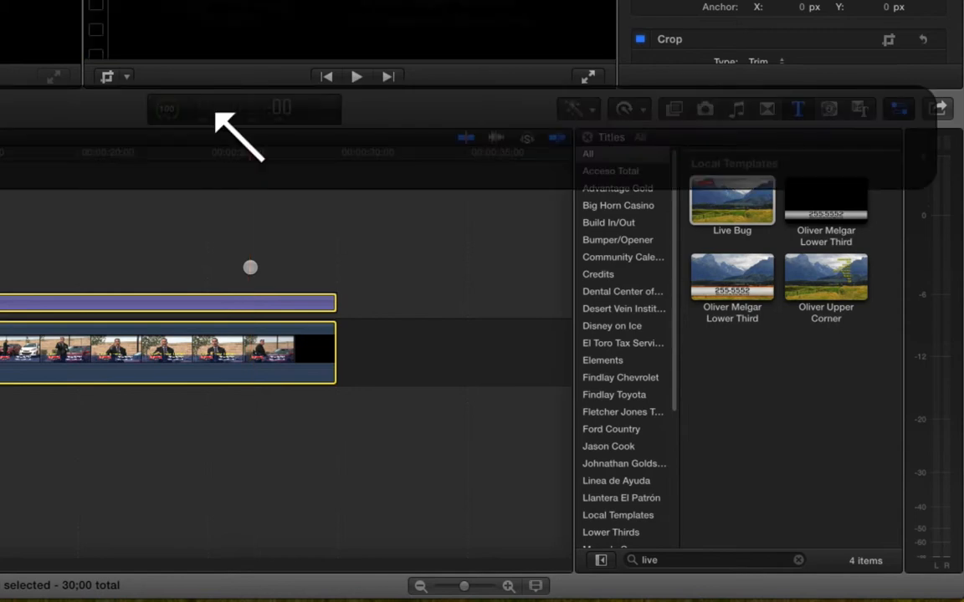
key("space")
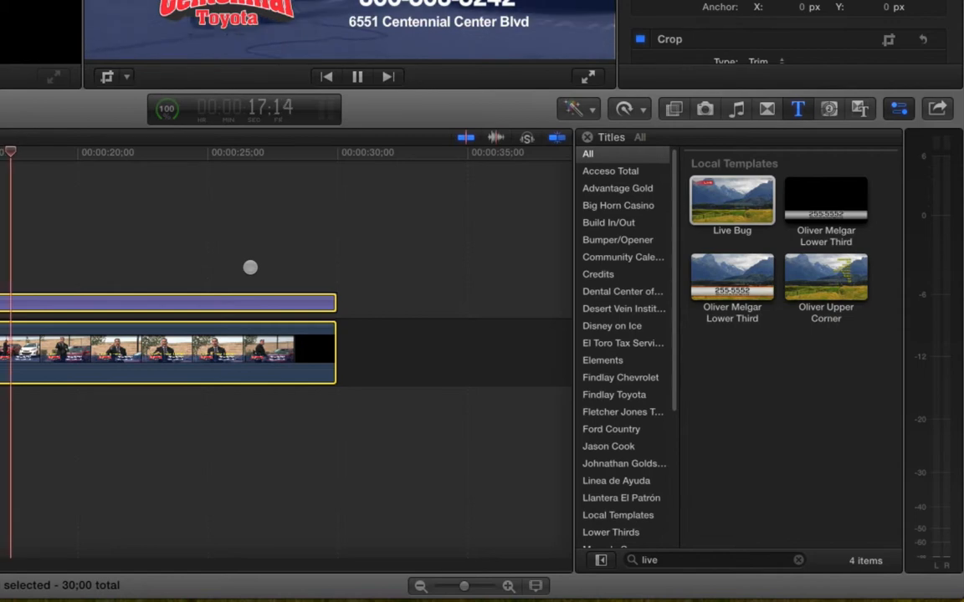
left_click(161, 261)
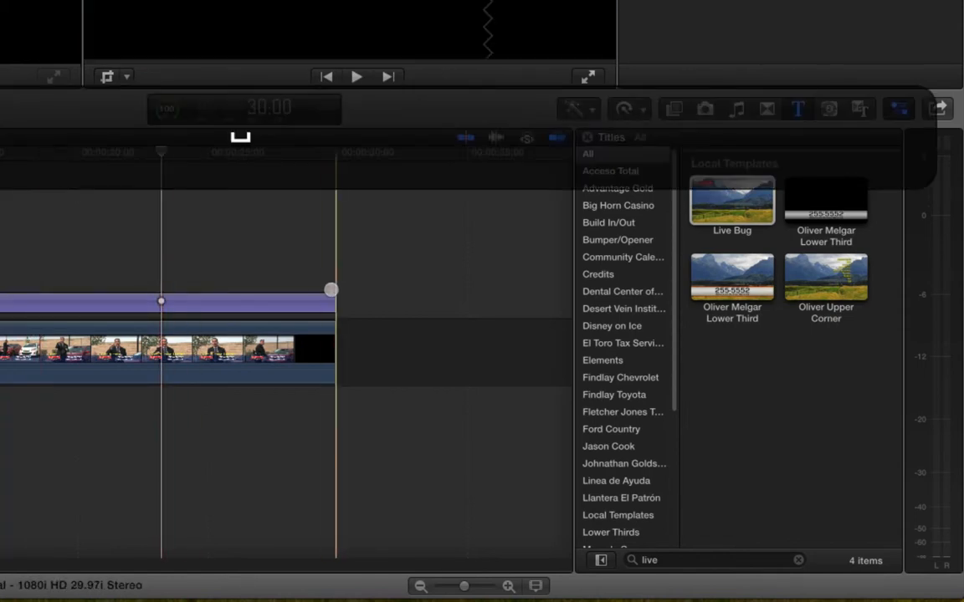
Shorten the Live Bug title from its end to just a few seconds and render the whole timeline.
left_click_drag(327, 297, 0, 299)
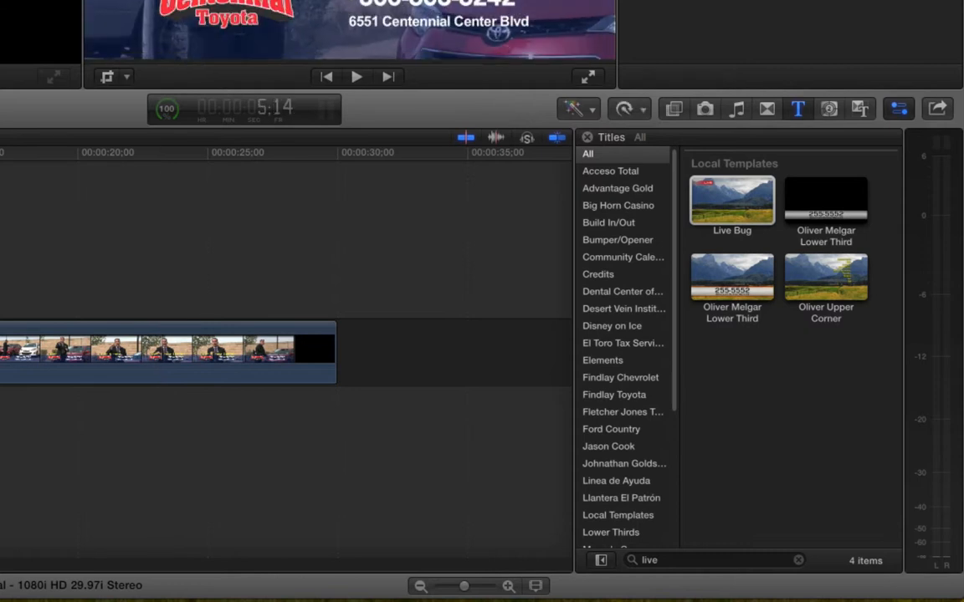
key("super+a")
key("ctrl+super+r")
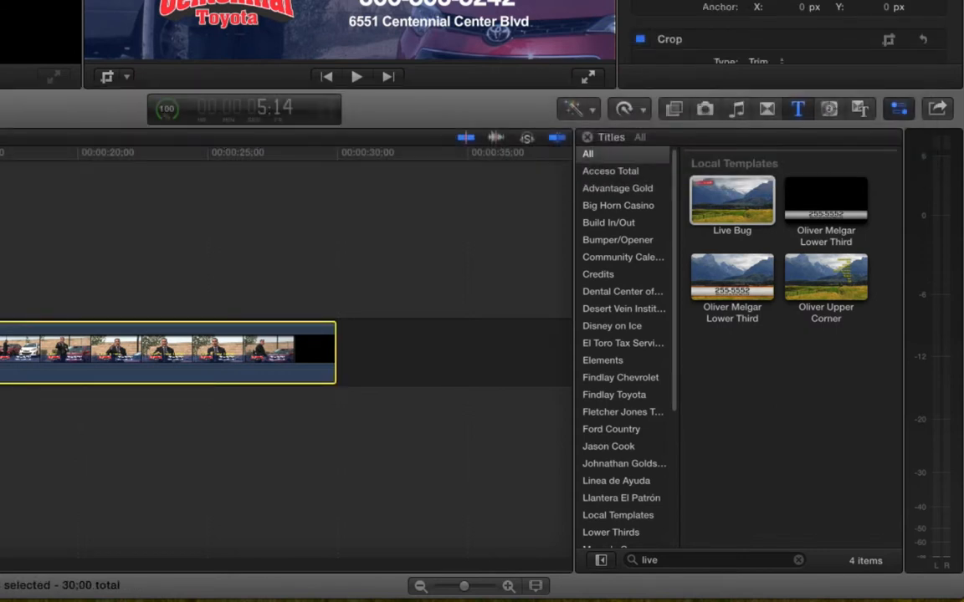
Play the shortened Live Bug title repeatedly to examine how its color changes and build-out are timed.
key("space")
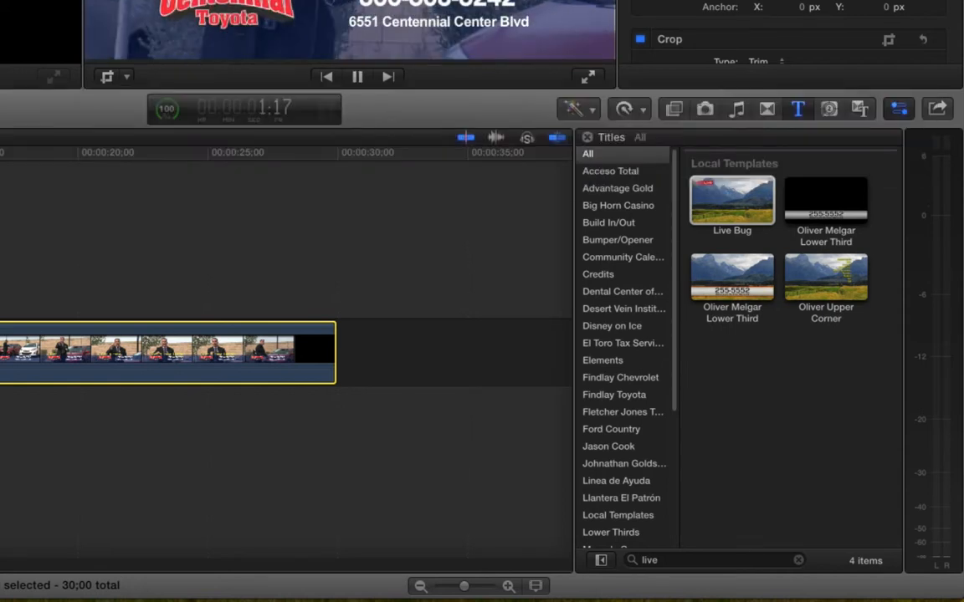
key("space")
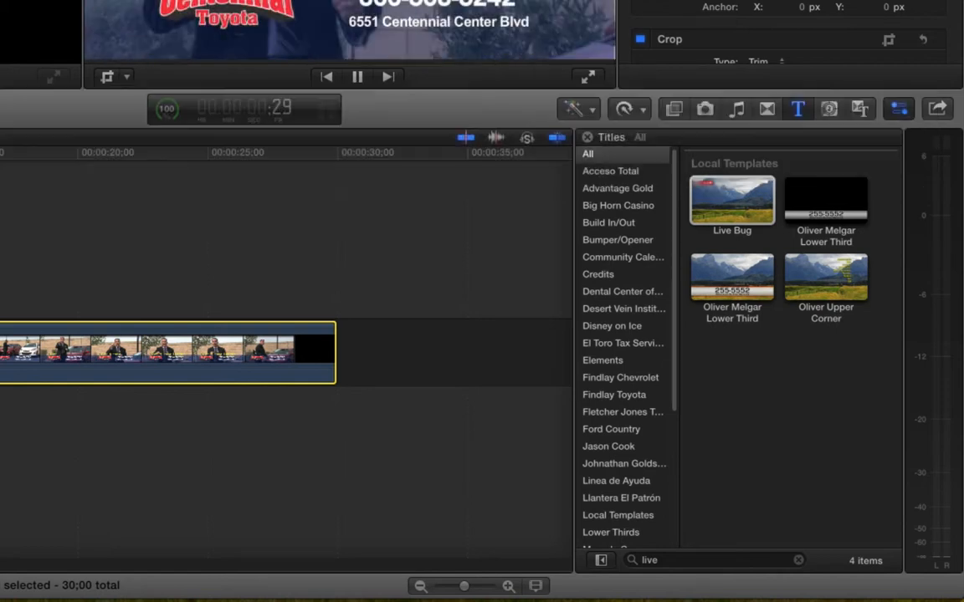
key("space")
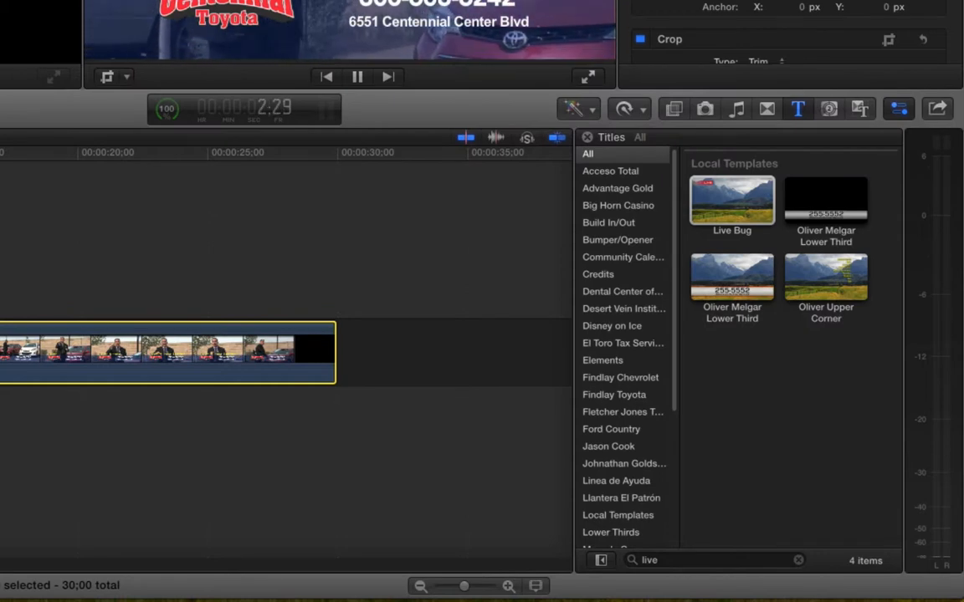
key("space")
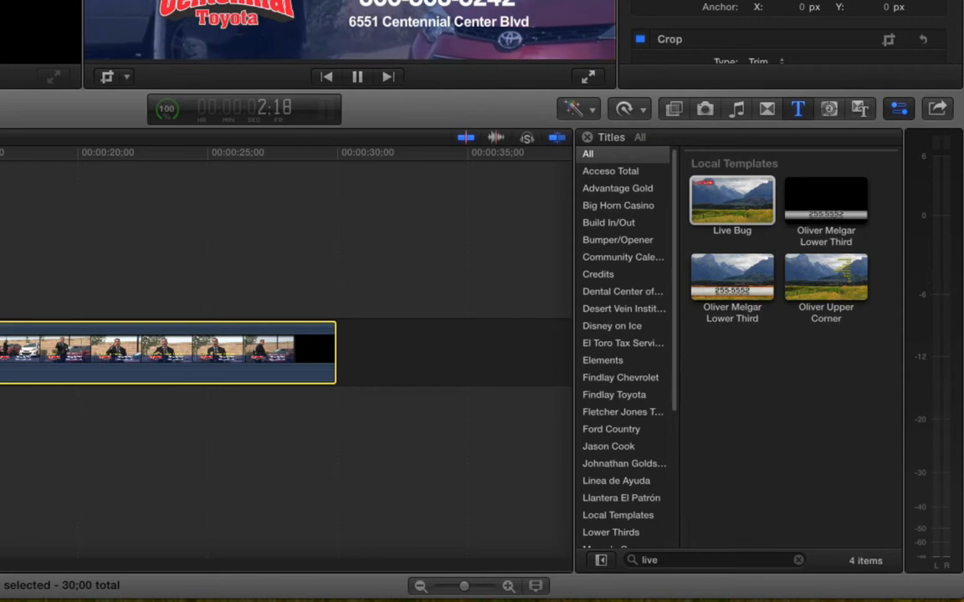
key("space")
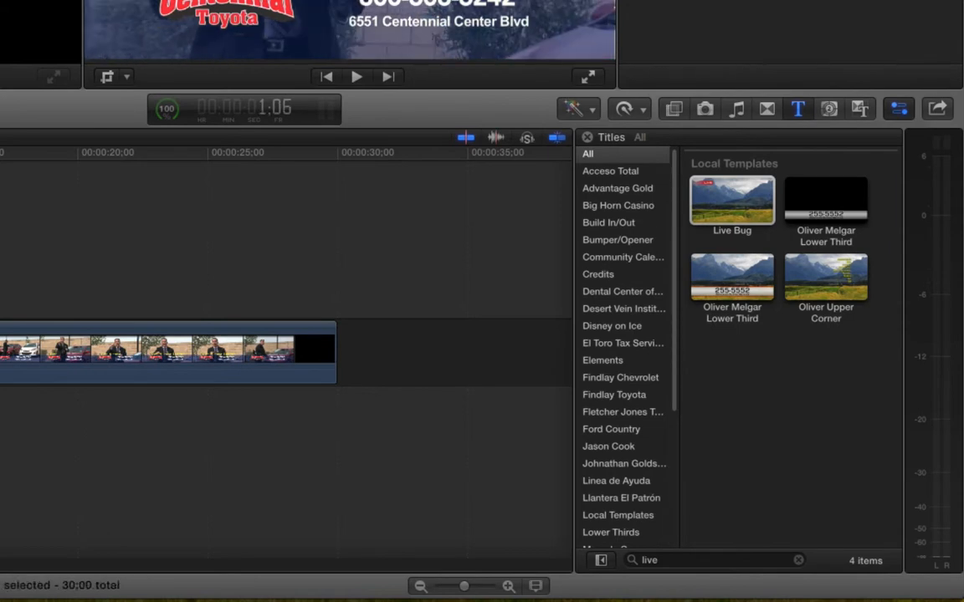
Delete the Live Bug title from the promo timeline and switch to Motion.
key("BackSpace")
key("super+Tab")
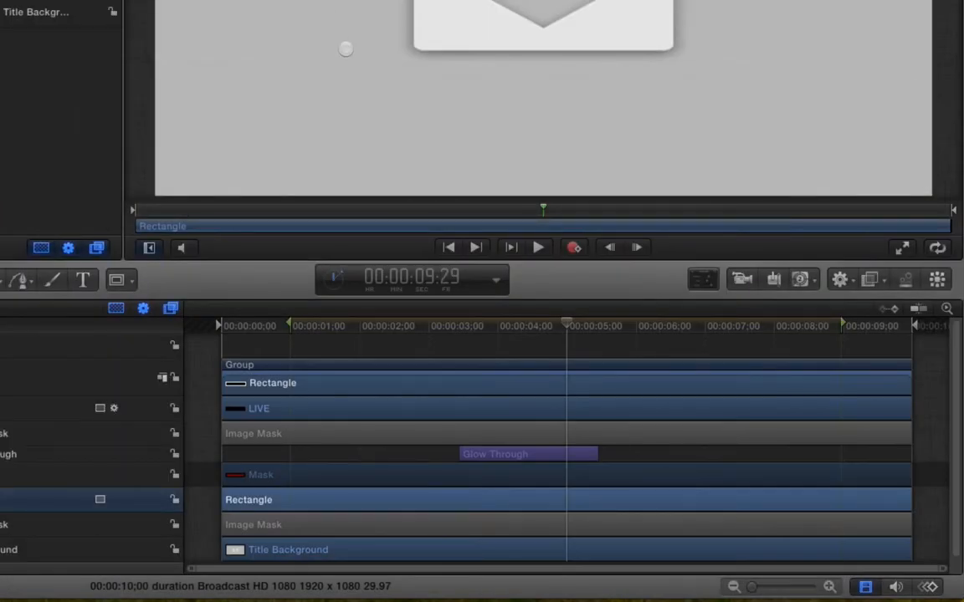
Scrub the Live Bug color animation back to 00:00:01:18 and leave the playhead at 00:00:02:18.
left_click_drag(540, 334, 370, 327)
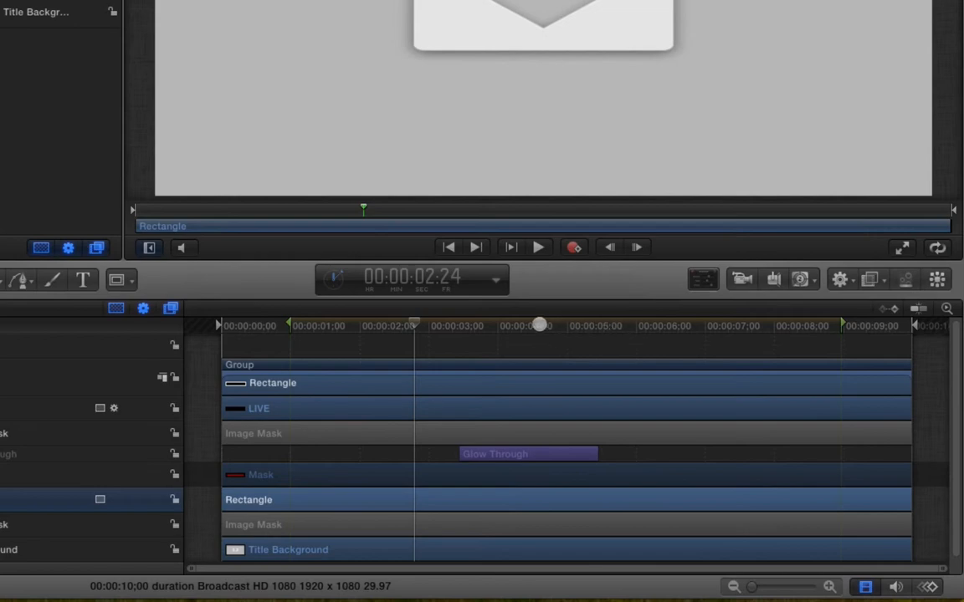
left_click_drag(376, 323, 332, 325)
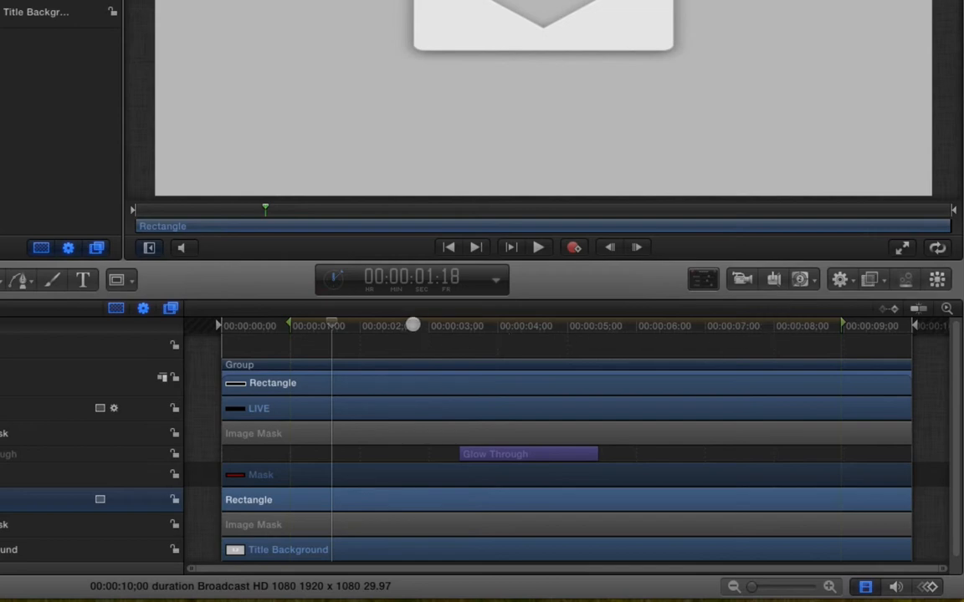
left_click(401, 326)
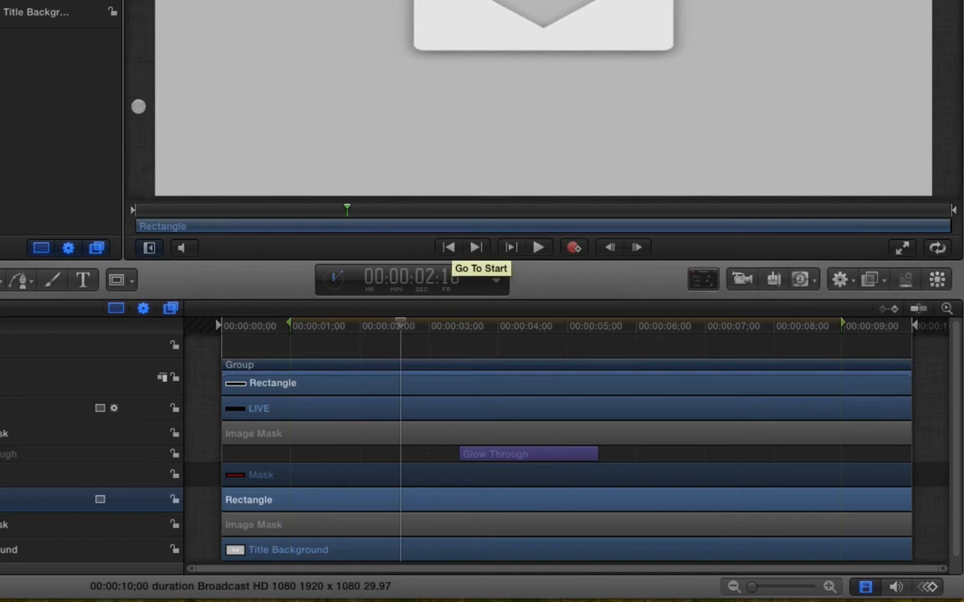
Examine the duration setting in the project's properties and in the Project Browser's new-project options.
left_click(184, 344)
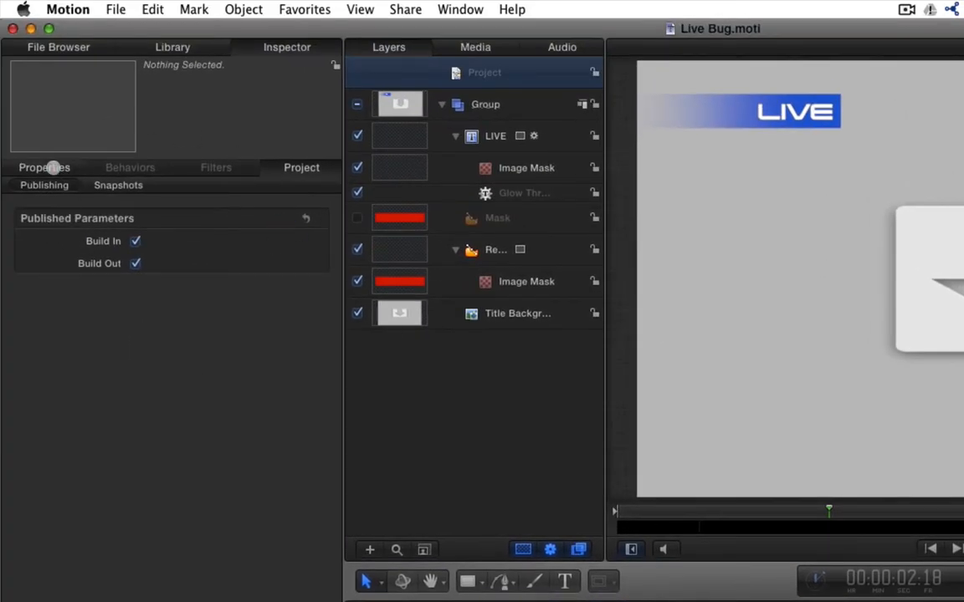
left_click(46, 167)
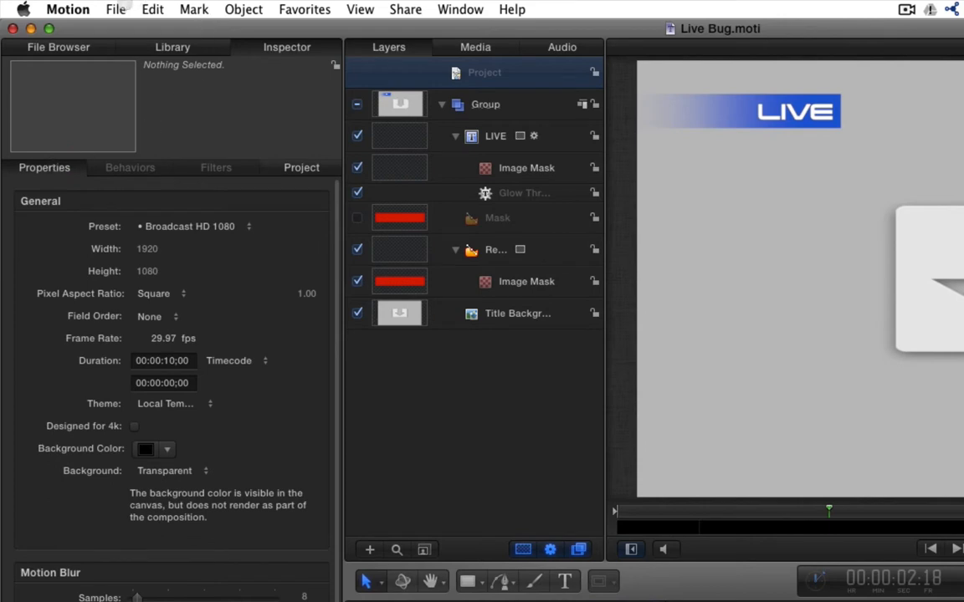
left_click(118, 9)
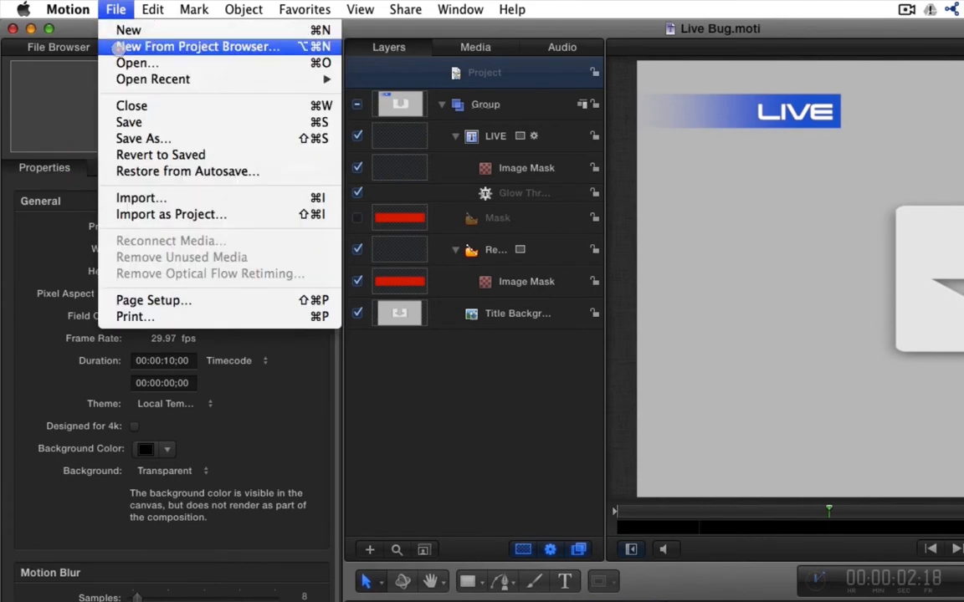
left_click(134, 47)
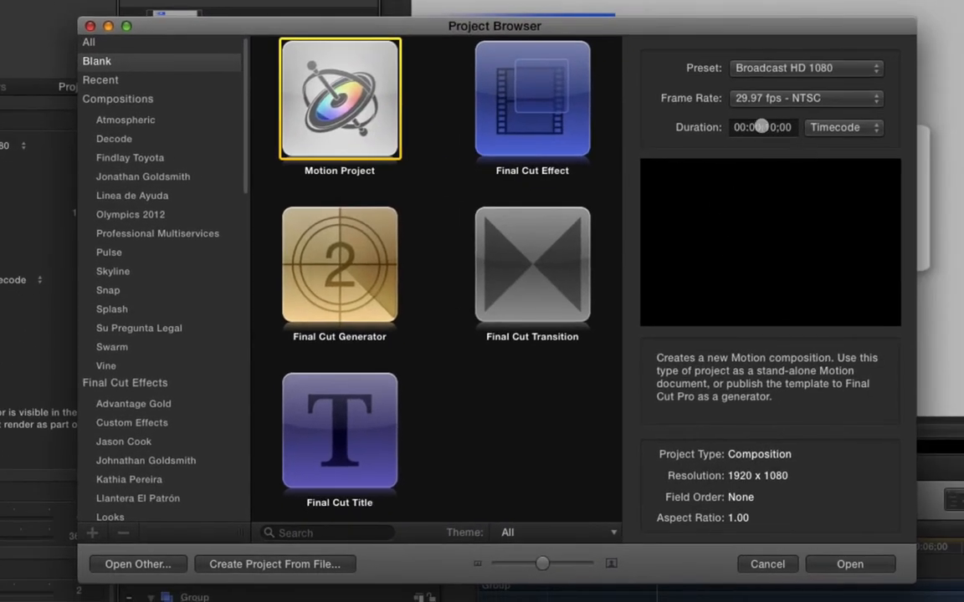
left_click(760, 127)
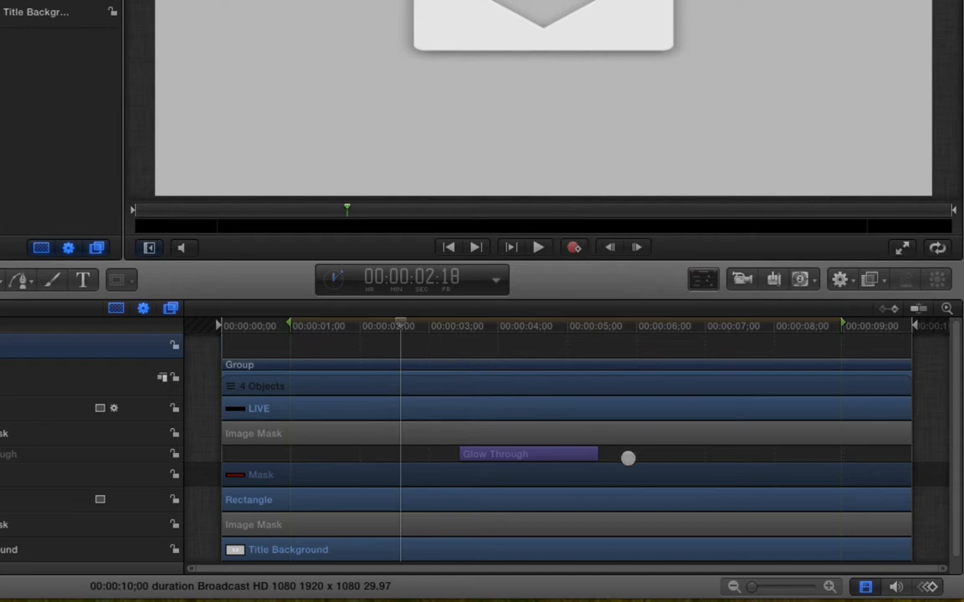
Delete the Glow Through behavior from the LIVE text, select the Rectangle and move the playhead to 00:00:00:22.
left_click(569, 453)
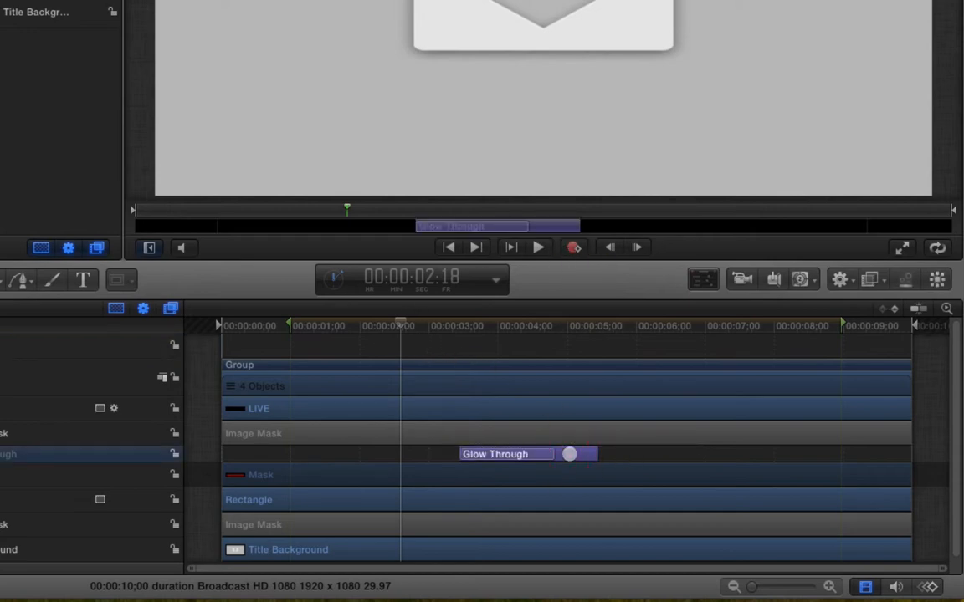
key("BackSpace")
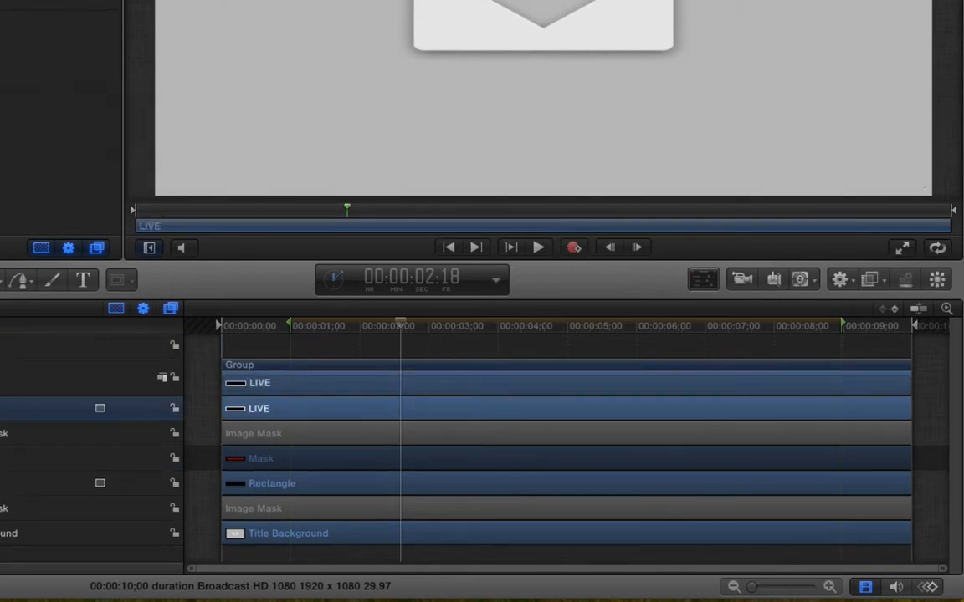
left_click(9, 484)
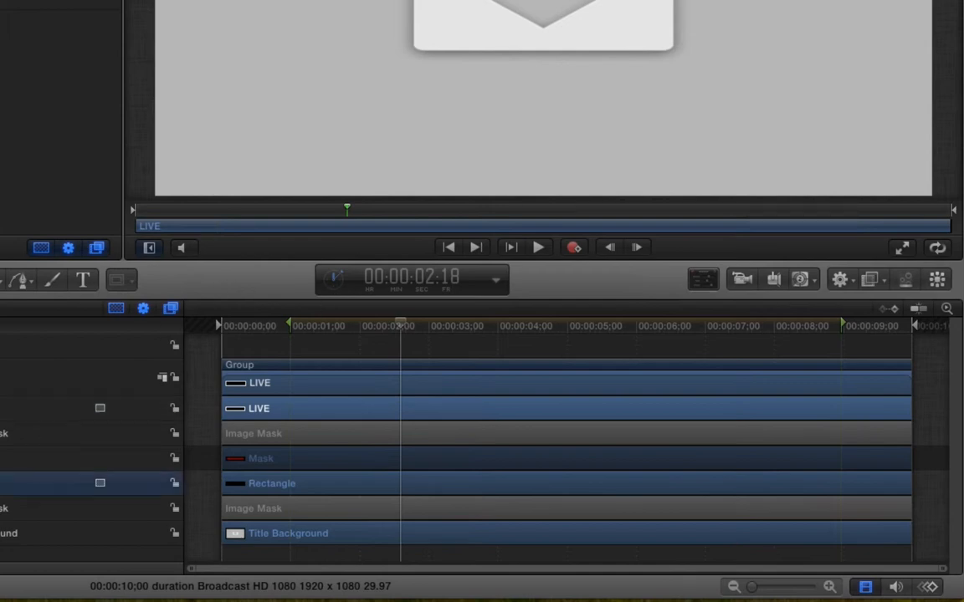
left_click_drag(305, 326, 271, 325)
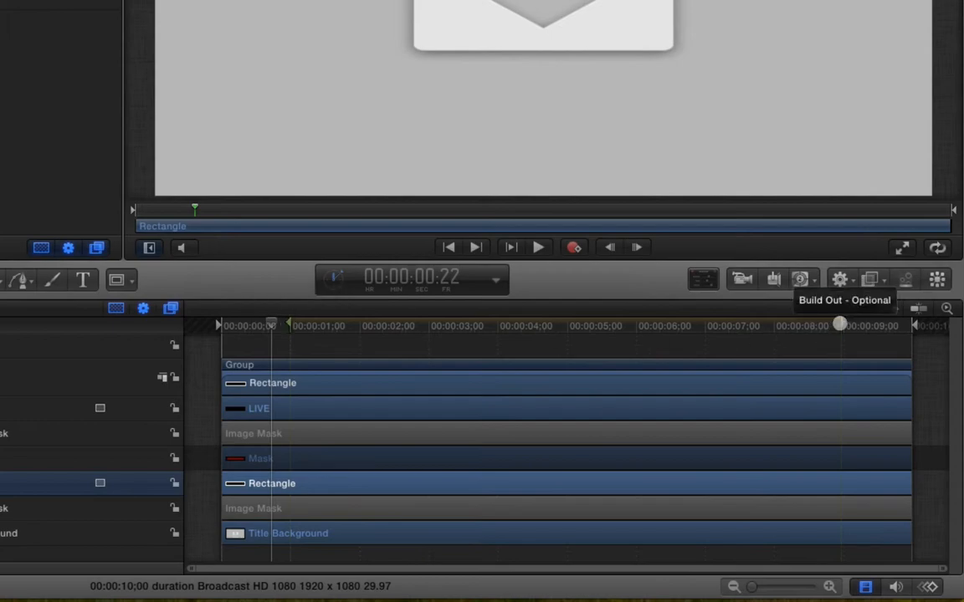
Switch to Final Cut Pro, add the Live Bug title at the start of the promo and shorten it to 3;12.
key("super+Tab")
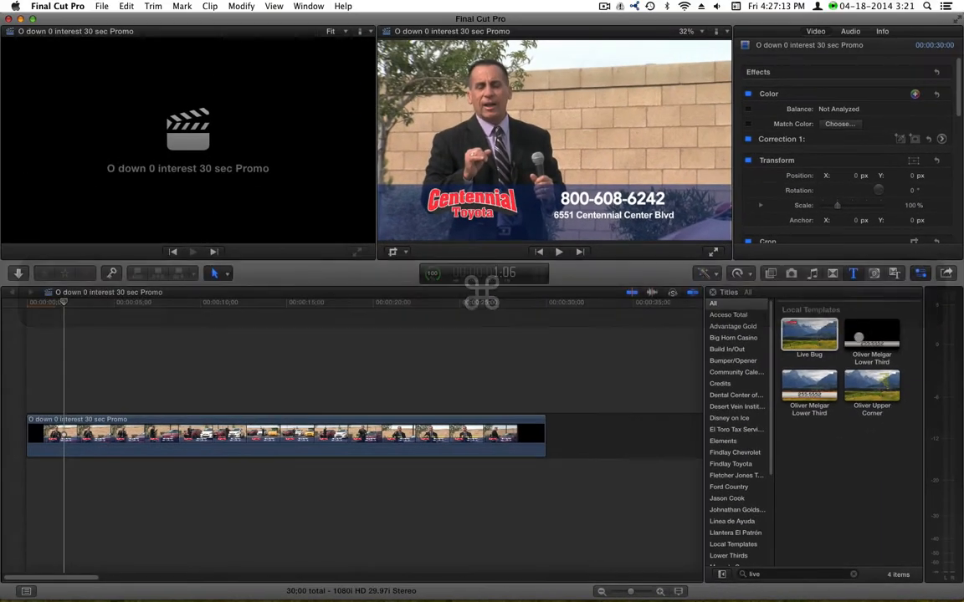
left_click_drag(801, 337, 18, 395)
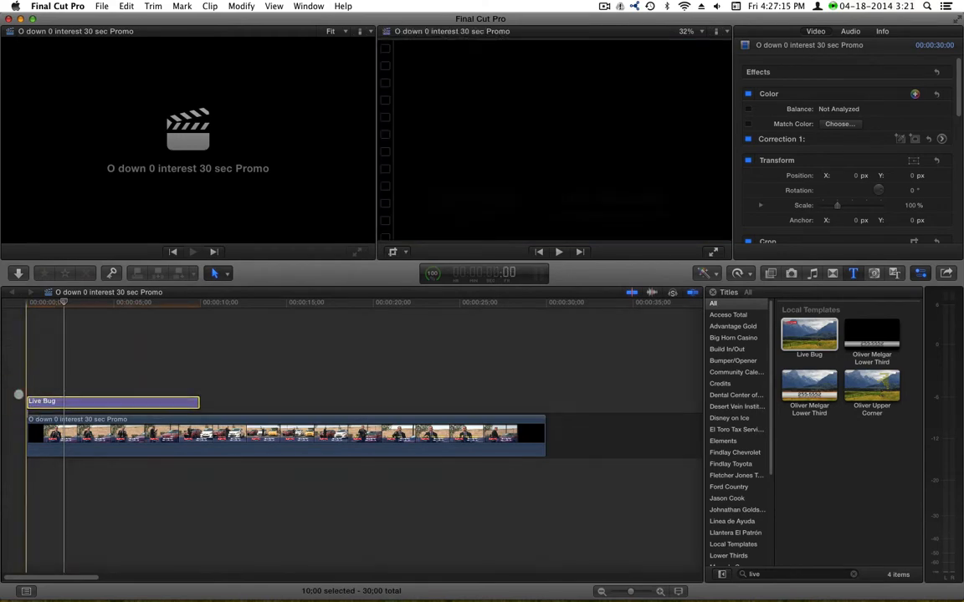
left_click_drag(198, 402, 81, 394)
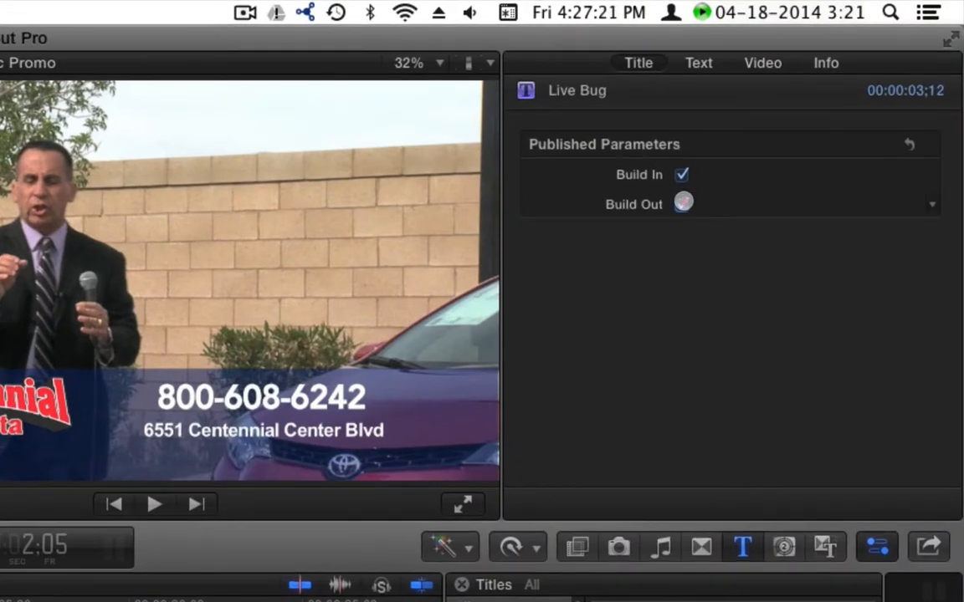
Turn off Build Out for the Live Bug title and deselect it in the timeline.
left_click(683, 202)
left_click(251, 368)
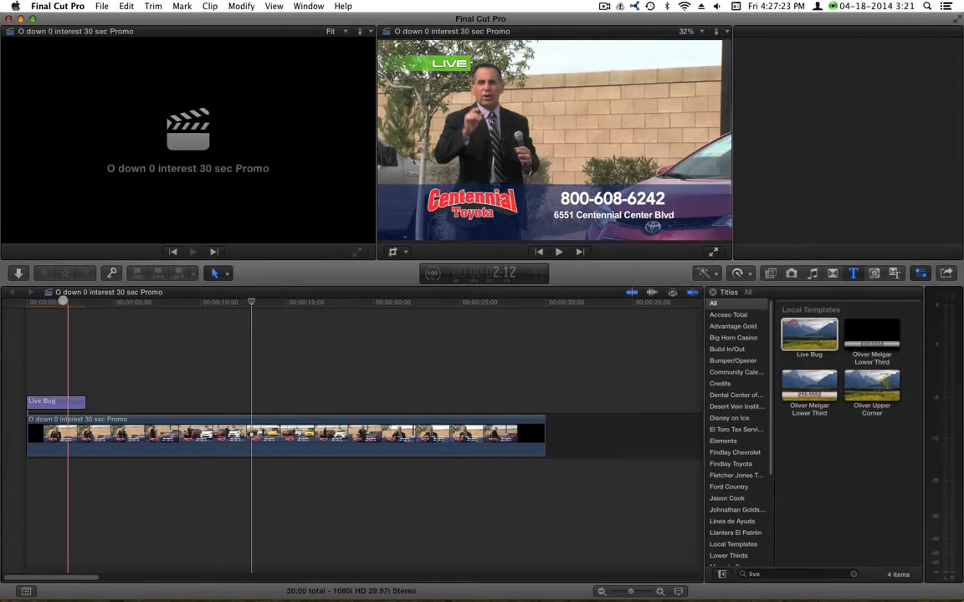
Render the Live Bug title and promo clip, then play the opening seconds past the end of the title.
left_click(24, 301)
left_click(32, 402)
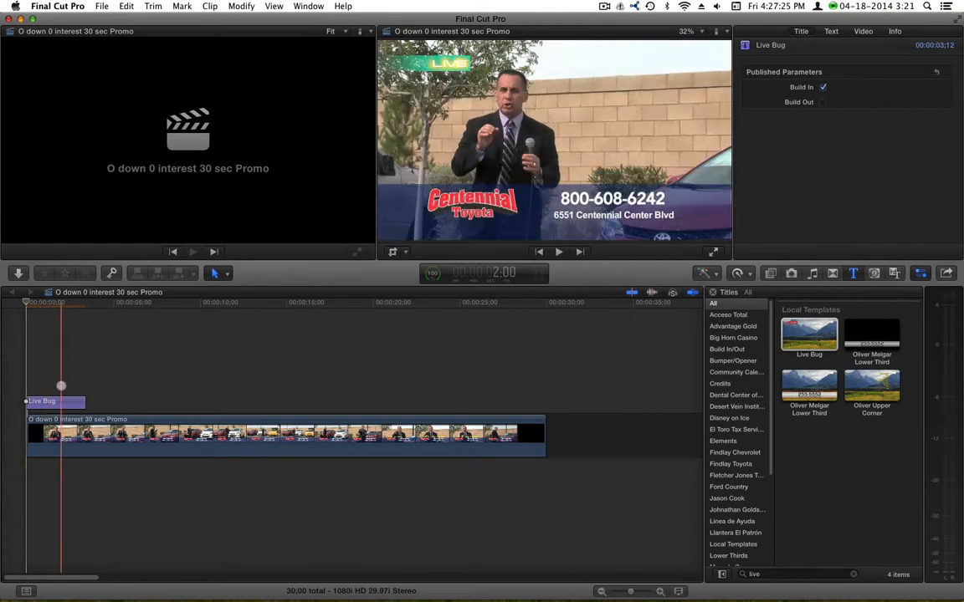
key("super+a")
key("ctrl+super+r")
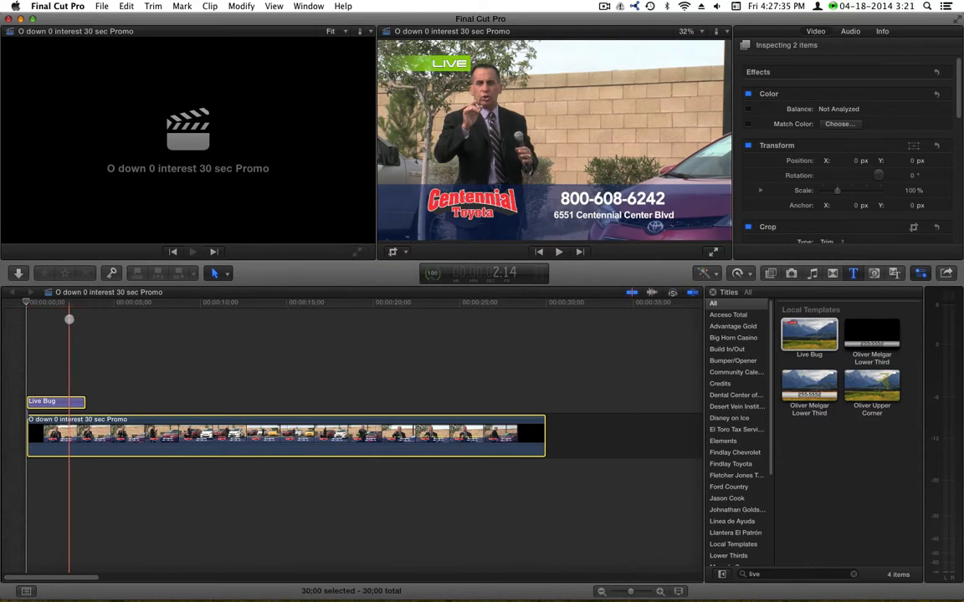
key("space")
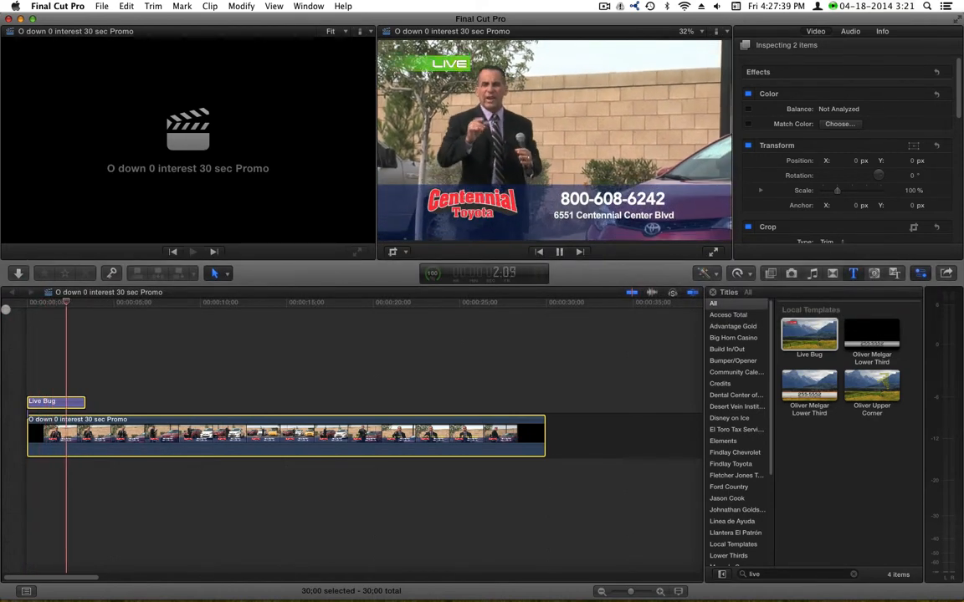
key("space")
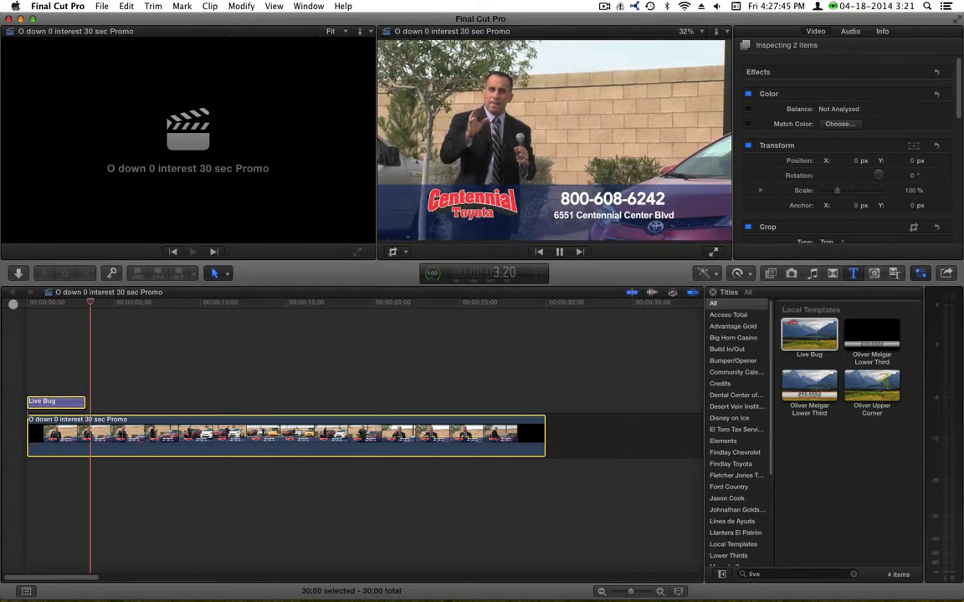
key("space")
left_click(155, 324)
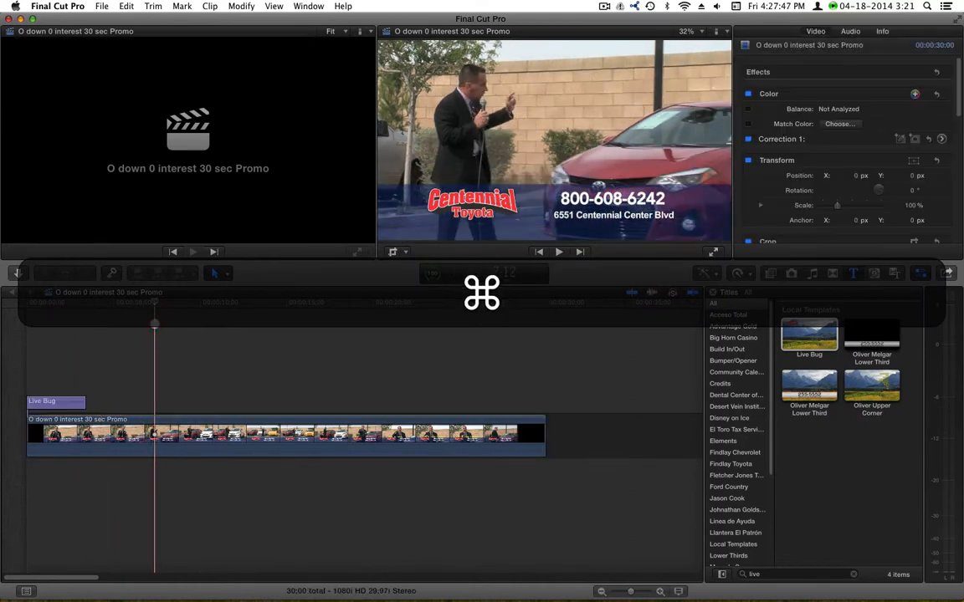
Select the Live Bug title in the Final Cut Pro timeline and turn its Build Out option back on.
key("super+Tab")
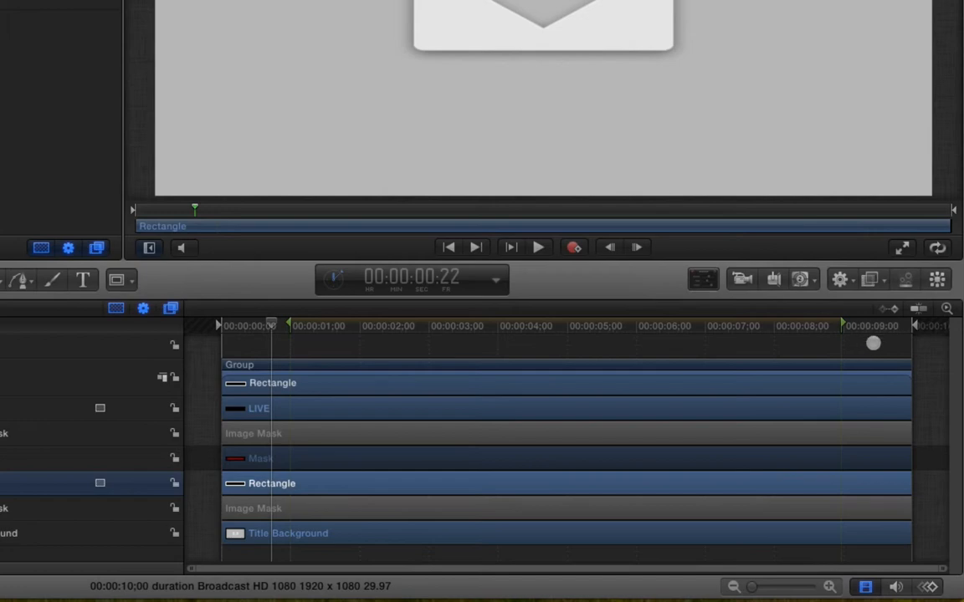
key("super+Tab")
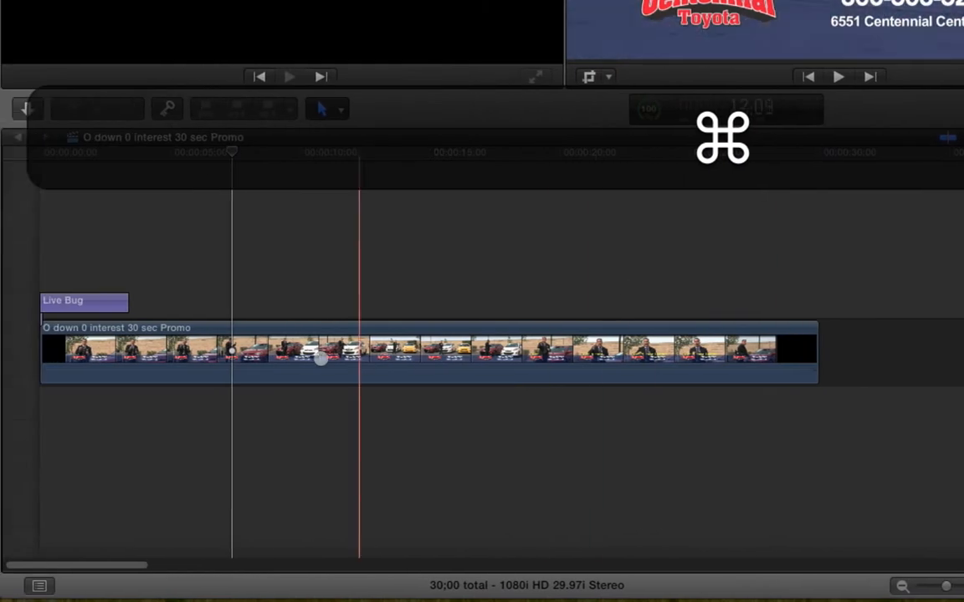
left_click(167, 251)
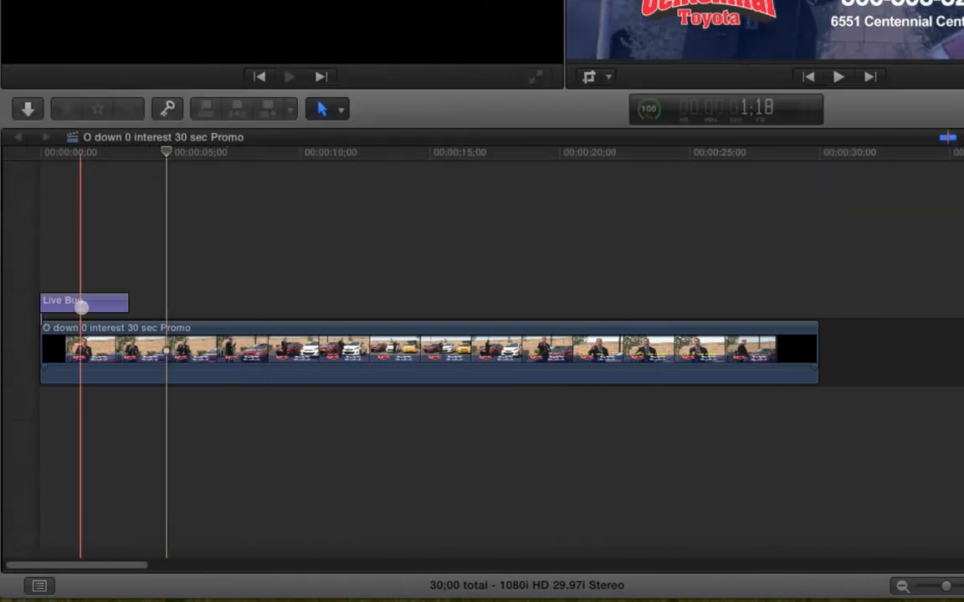
left_click(81, 308)
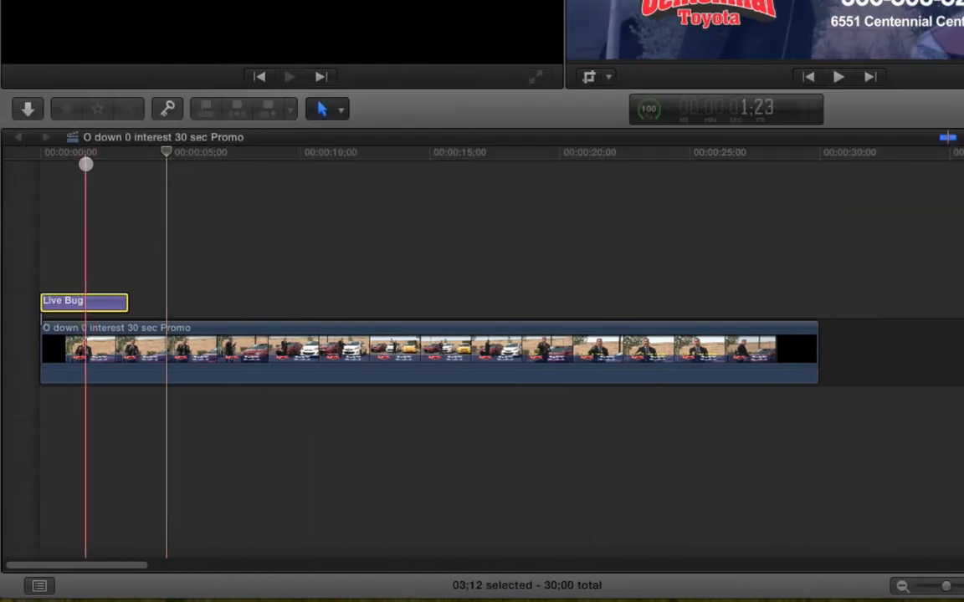
left_click(86, 154)
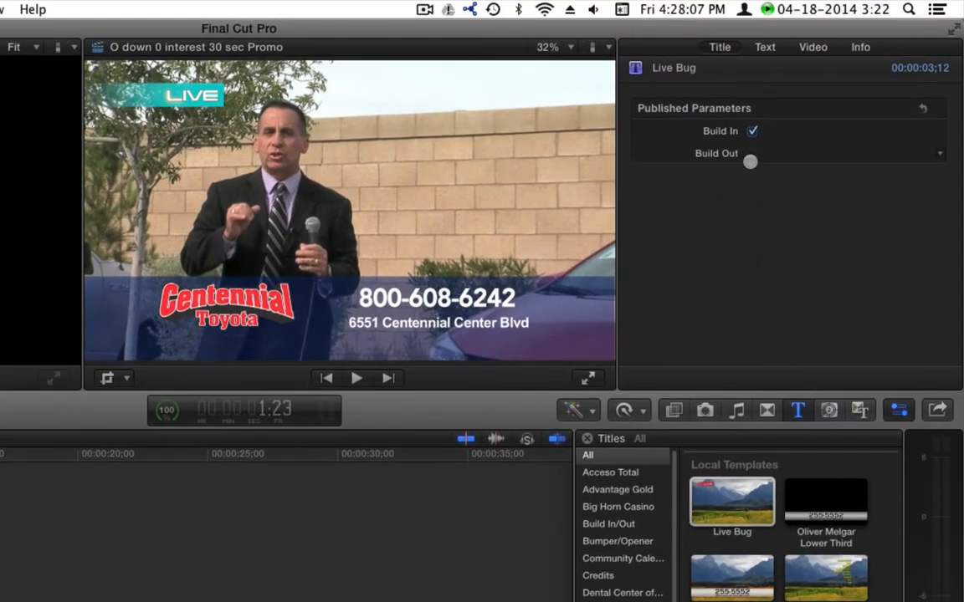
left_click(753, 153)
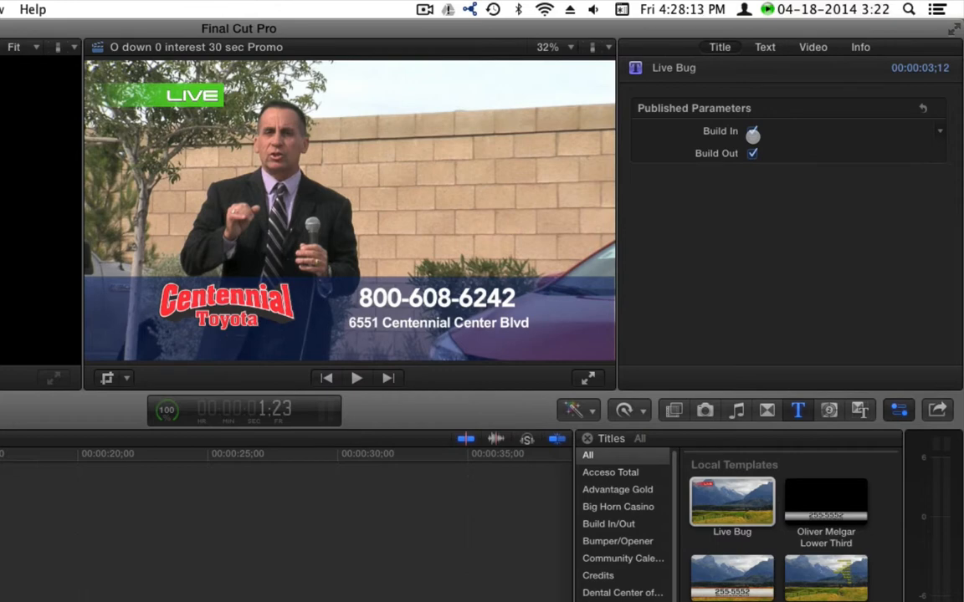
Switch to Motion, change the marker at 00:00:01;00 to Build In - Mandatory and save the Live Bug project.
key("super+Tab")
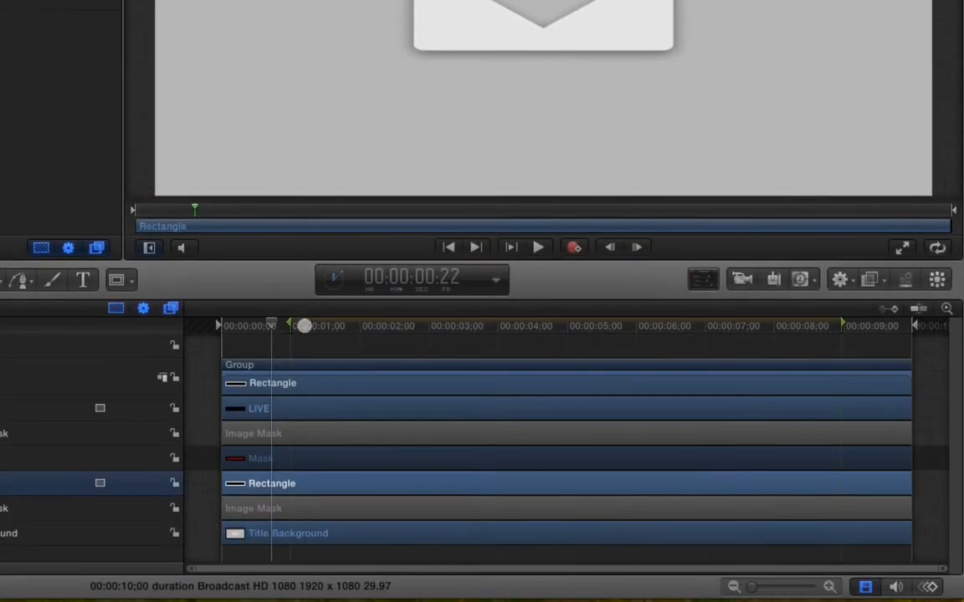
left_click_drag(256, 325, 311, 325)
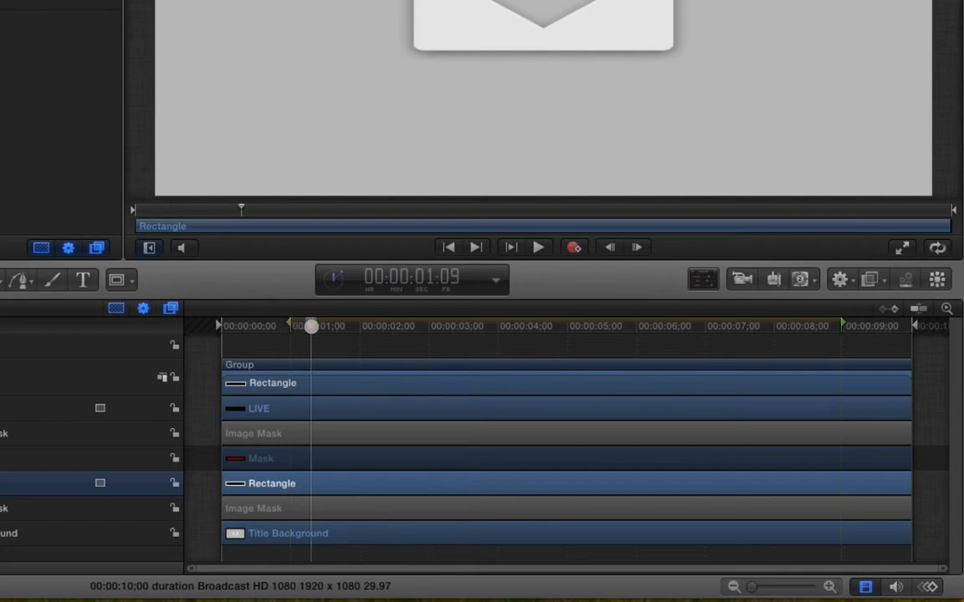
right_click(291, 323)
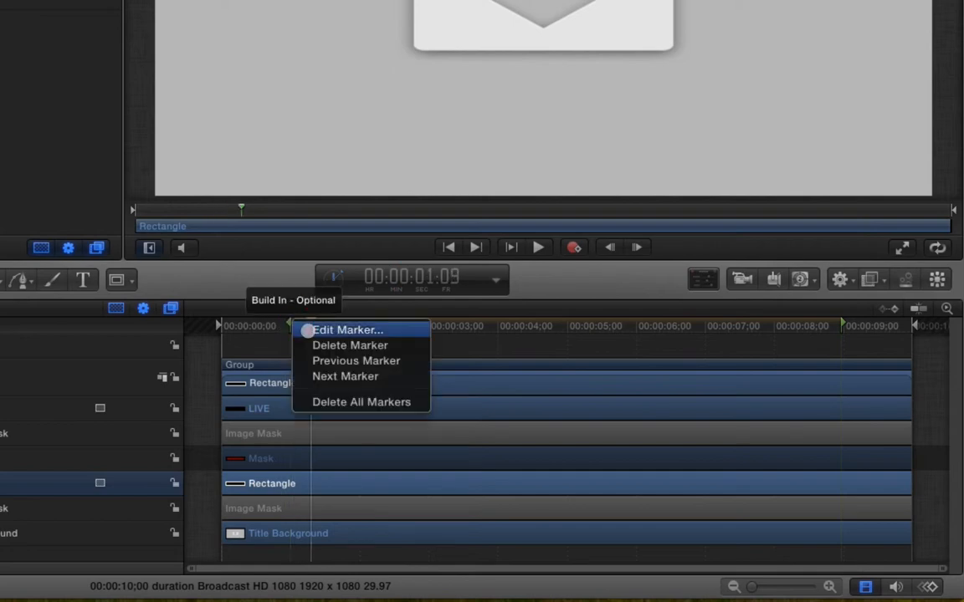
left_click(308, 329)
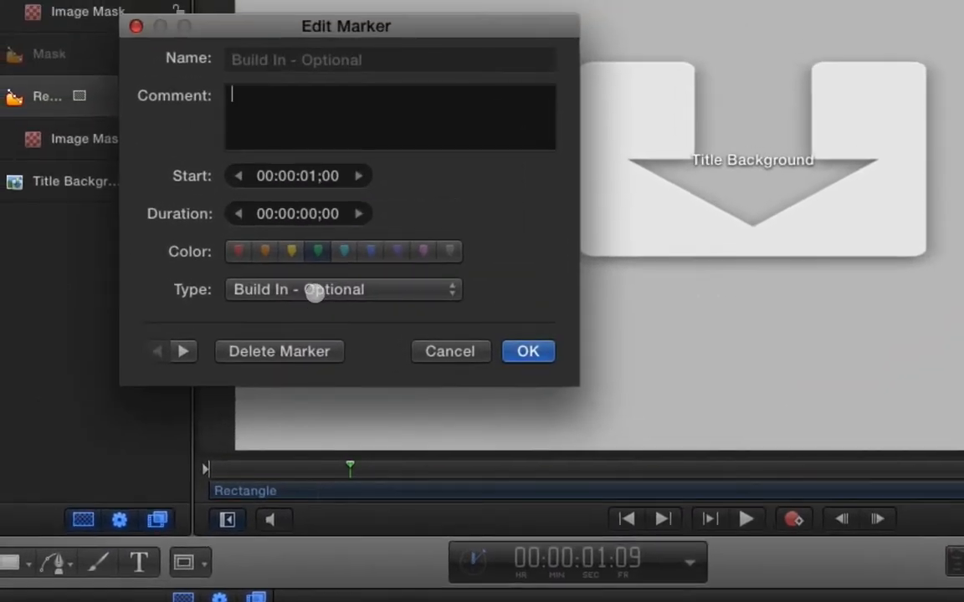
left_click(214, 75)
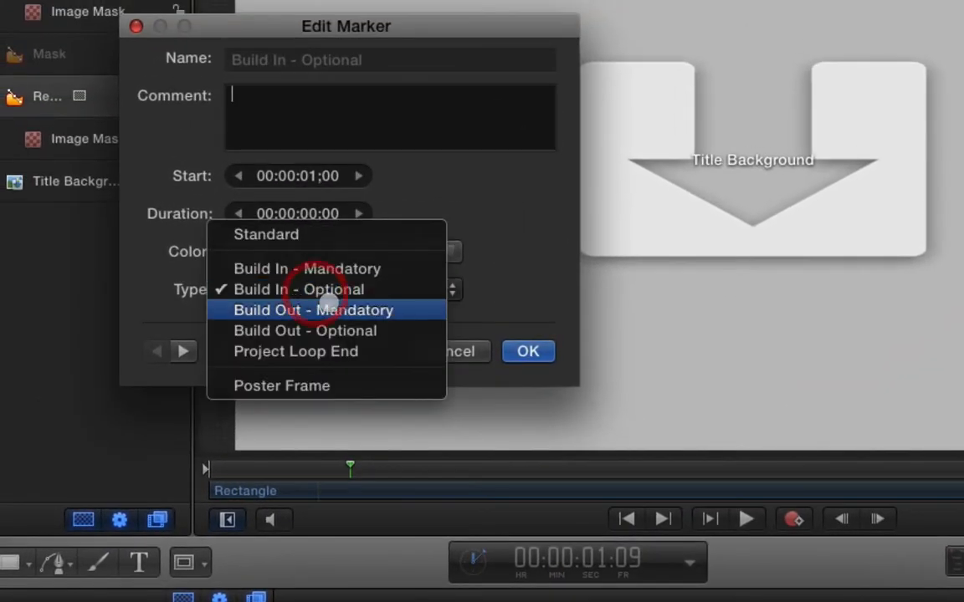
left_click(372, 268)
left_click(528, 351)
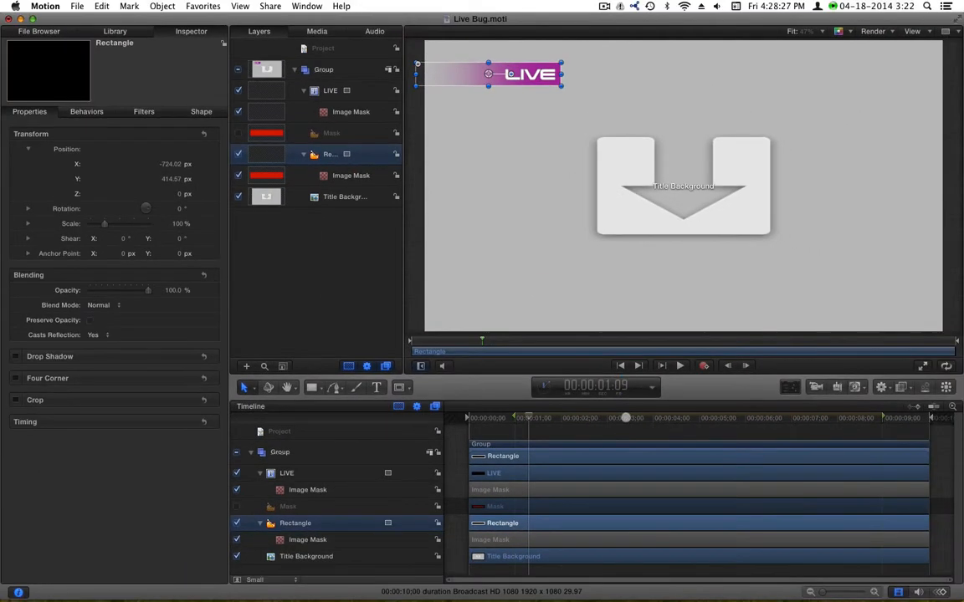
key("super+s")
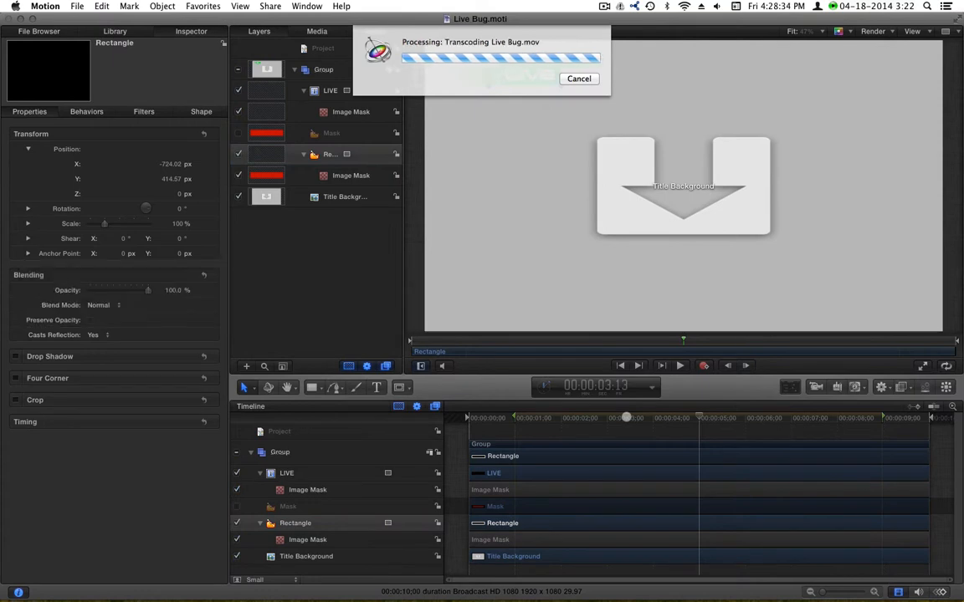
Switch to Final Cut Pro, replace the existing Live Bug title with a fresh copy at the promo's start and shorten it to 4;03.
key("super+Tab")
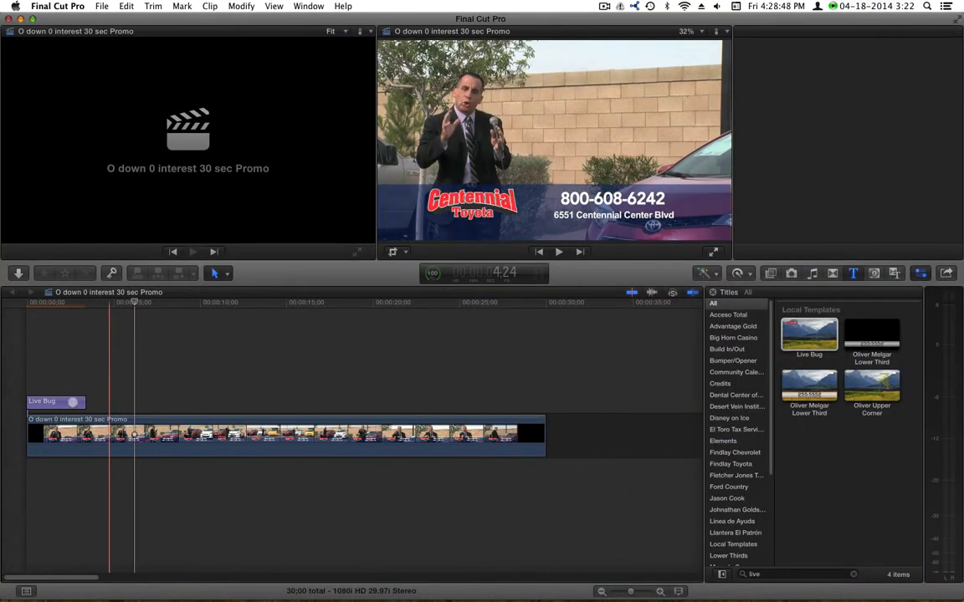
key("BackSpace")
left_click_drag(789, 336, 12, 391)
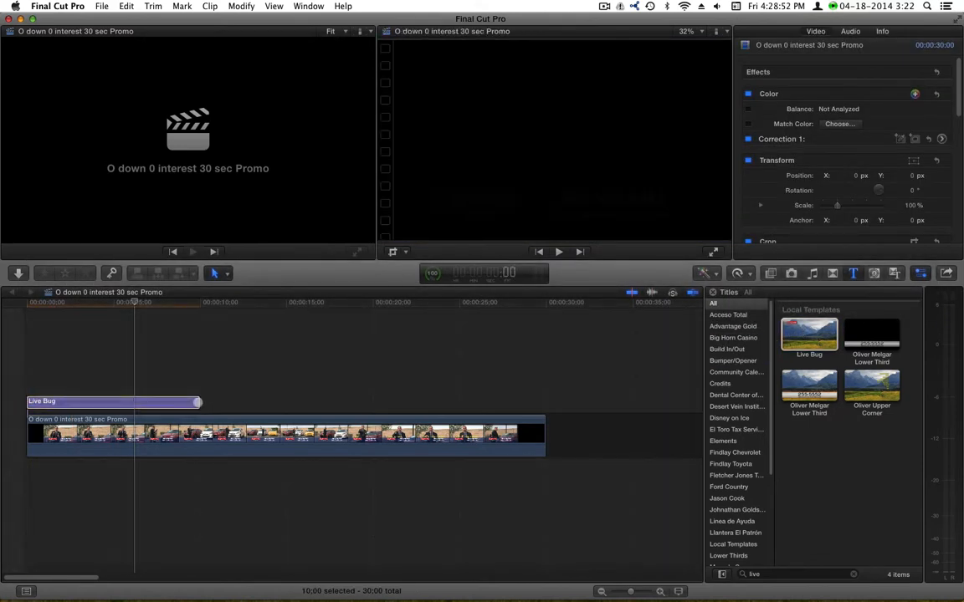
left_click_drag(198, 402, 98, 403)
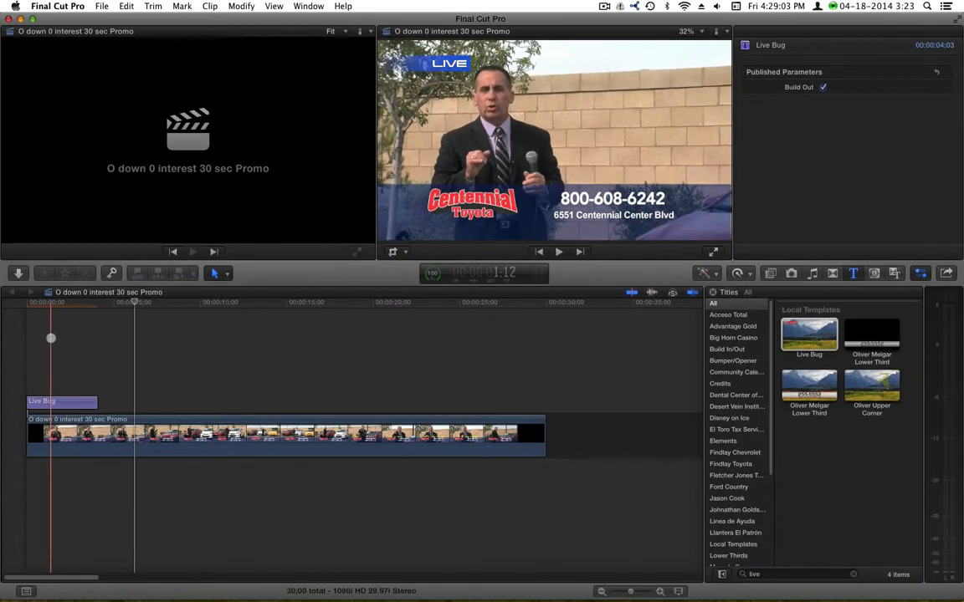
Lengthen the Live Bug title to 7;20 and scrub through it to compare the color changes.
mouse_move(50, 305)
left_mouse_down()
mouse_move(63, 305)
mouse_move(26, 300)
mouse_move(95, 299)
mouse_move(51, 303)
left_mouse_up()
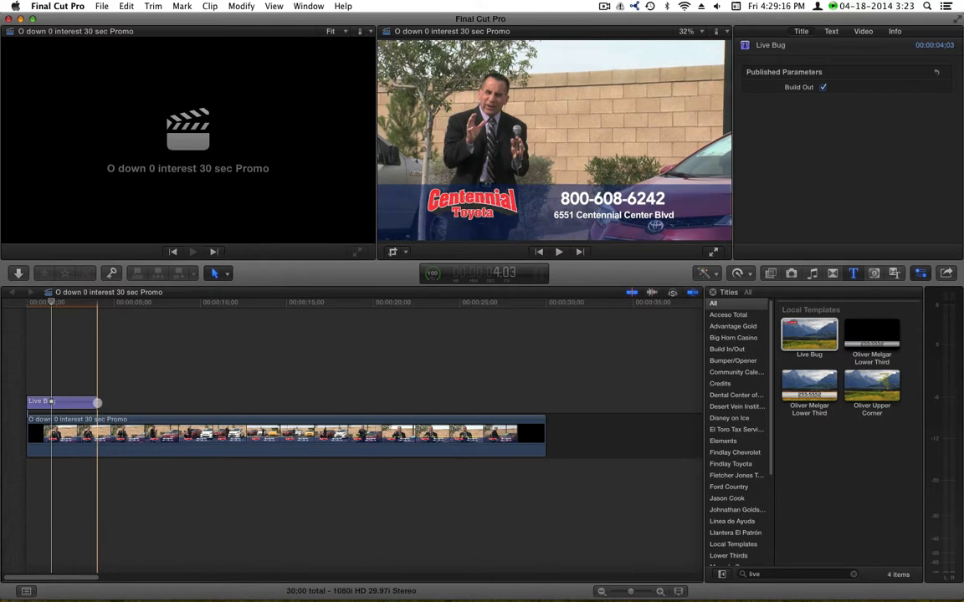
left_click_drag(96, 403, 158, 403)
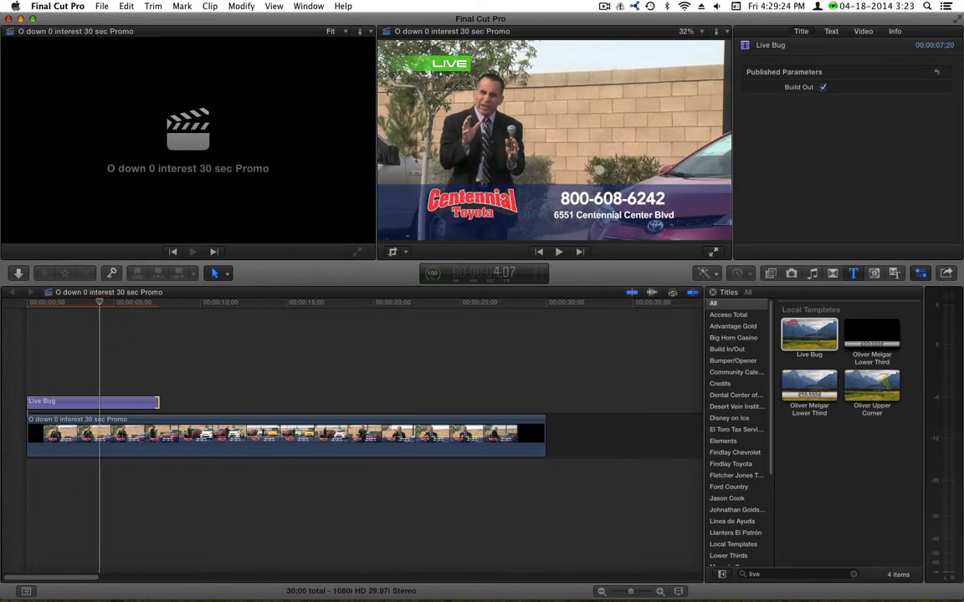
left_click_drag(97, 304, 119, 310)
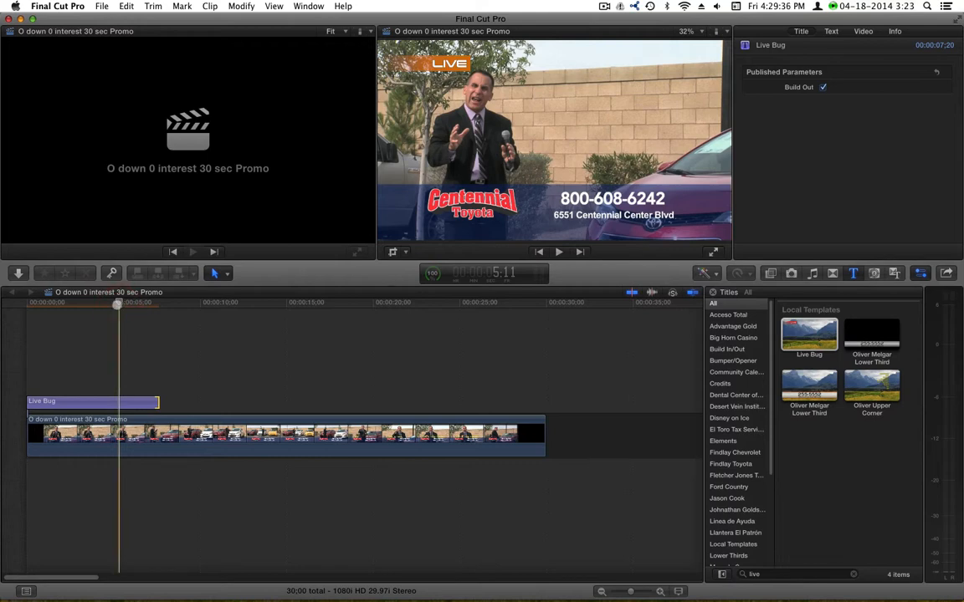
left_click(95, 307)
Shorten the Live Bug title to 1;28 and select all clips in the timeline.
left_click_drag(156, 402, 60, 403)
left_click(49, 401)
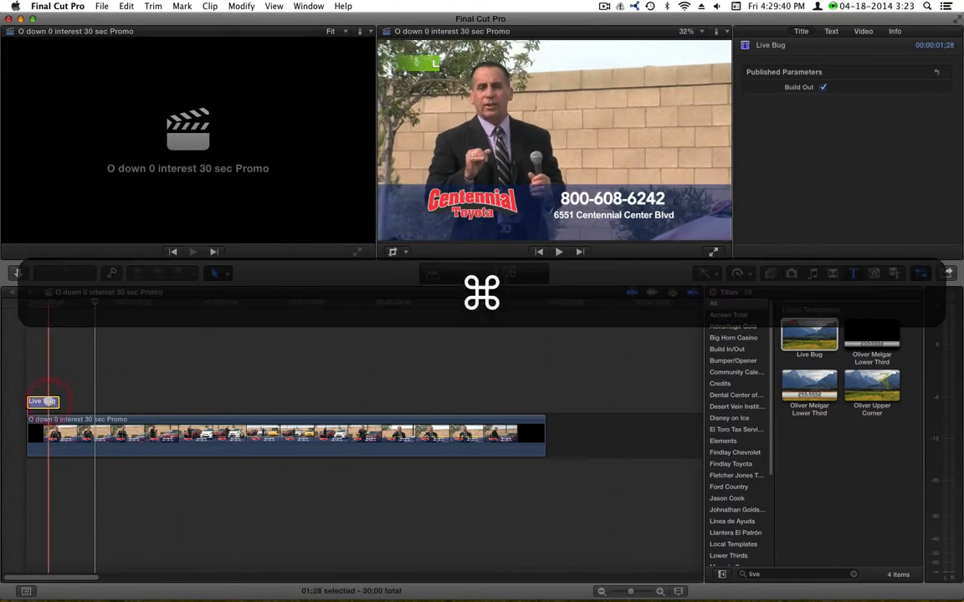
key("super+a")
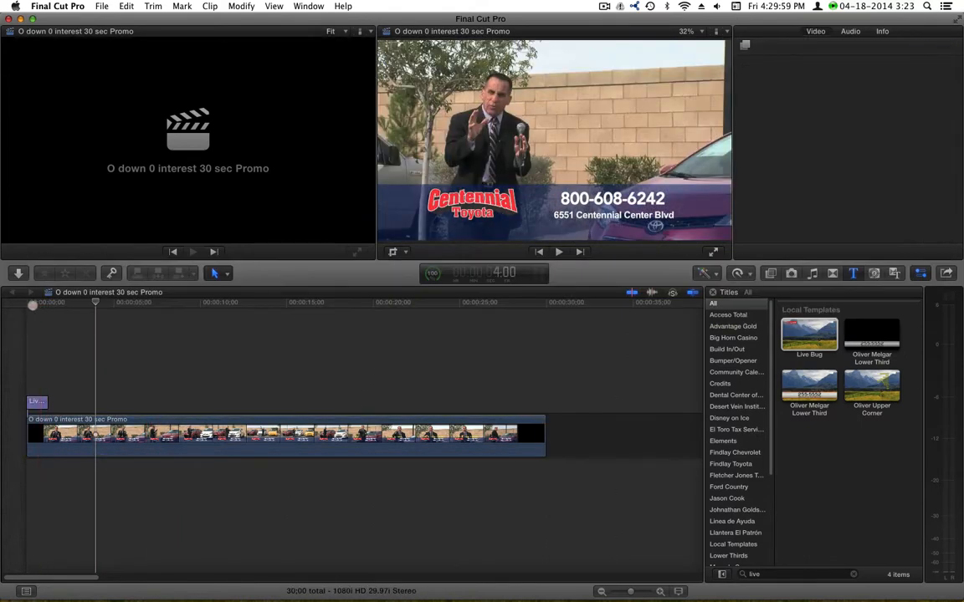
Step frame by frame through the shortened Live Bug title from the promo's start to examine its build in and build out.
left_click(28, 305)
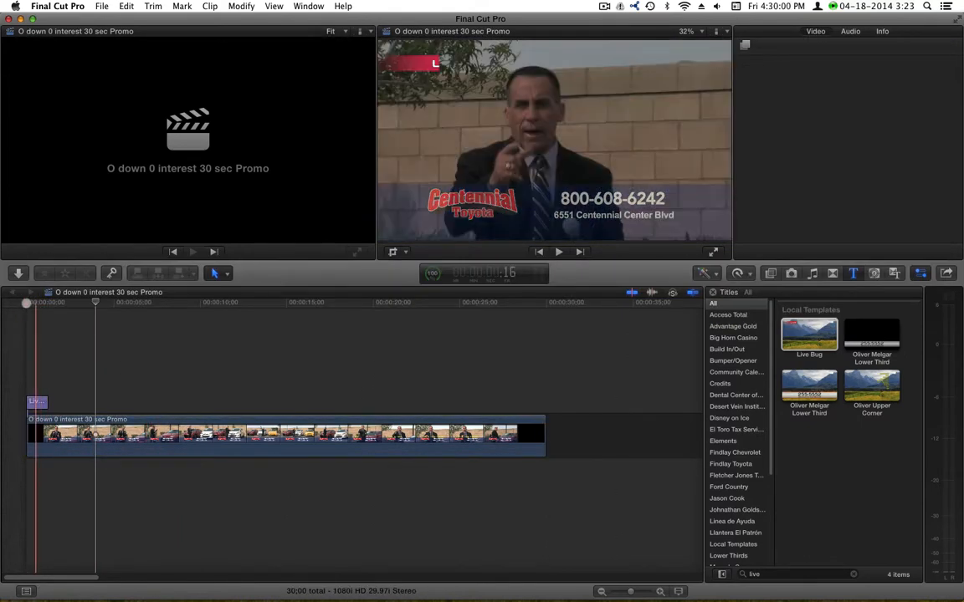
left_click(24, 304)
key("Right")
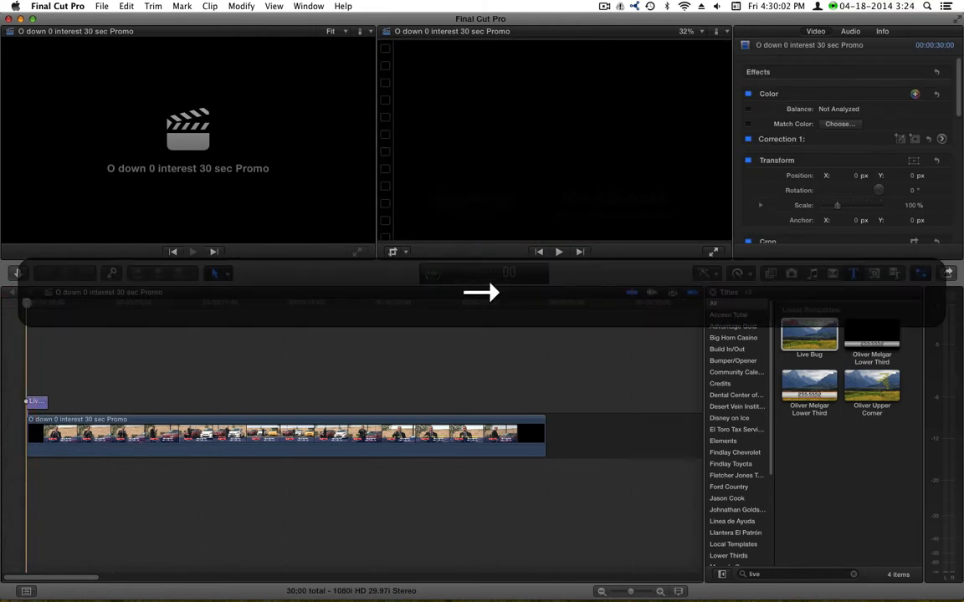
key("Right")
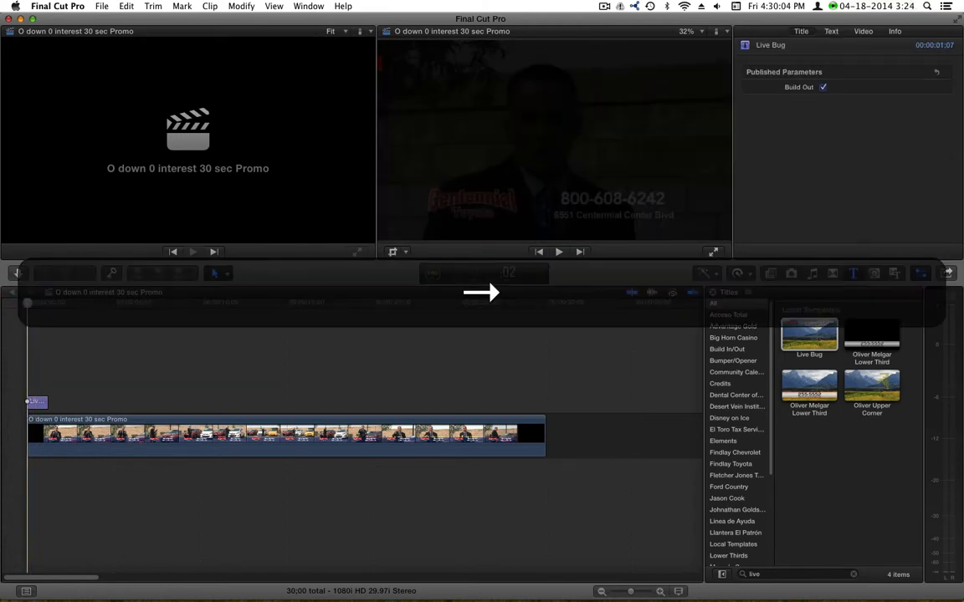
key("Right")
key("Right")
key("Right")
key("Right")
key("Right")
key("Right")
key("Right")
key("Right")
key("Right")
key("Right")
key("Right")
key("Right")
key("Right")
key("Right")
key("Right")
key("Right")
key("Right")
key("Right")
key("Right")
key("Right")
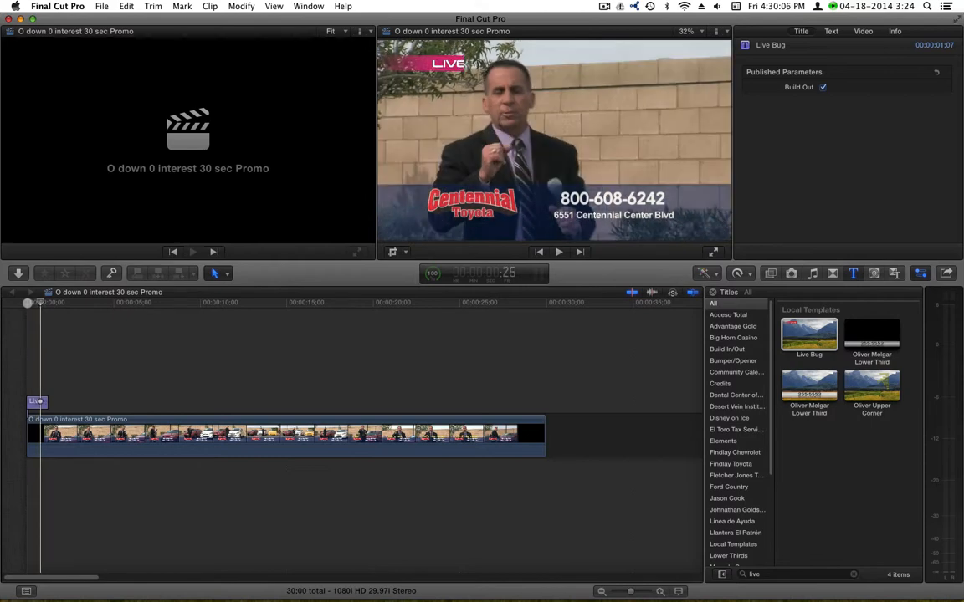
key("Left")
key("Left")
key("Left")
key("Left")
key("Left")
key("Left")
key("Left")
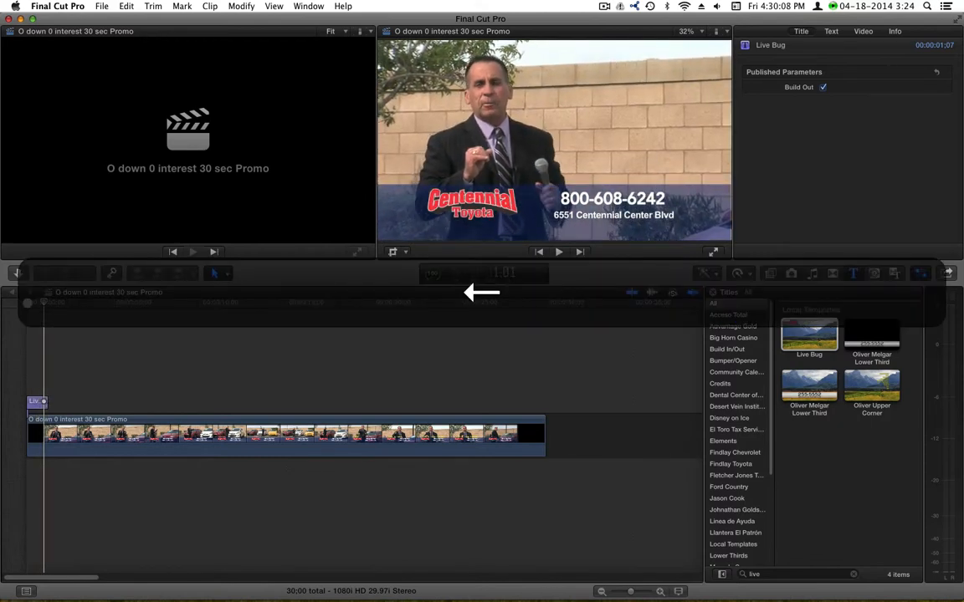
key("Right")
key("Right")
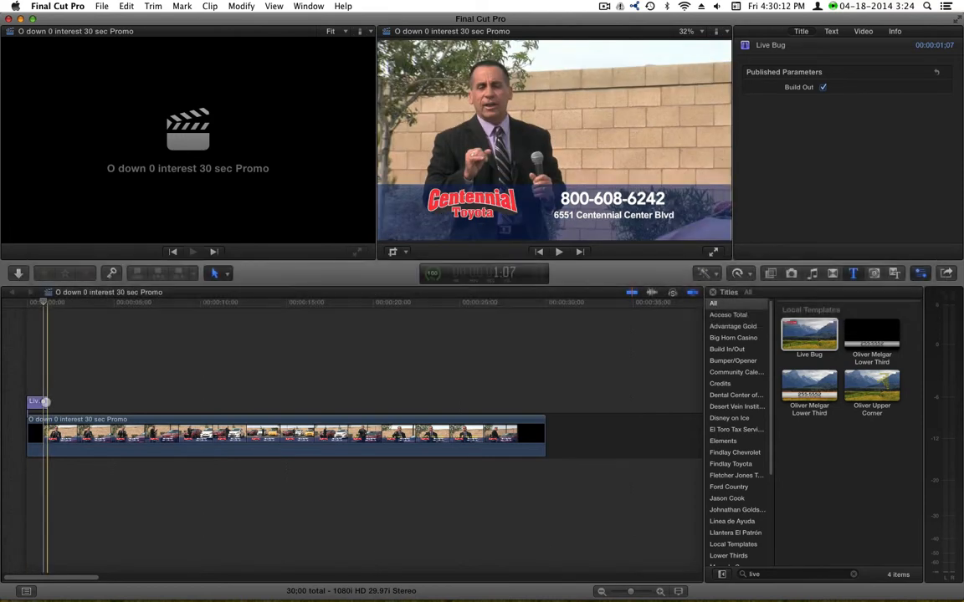
Lengthen the Live Bug title to 1;17 and render all clips in the timeline.
left_click_drag(47, 401, 52, 403)
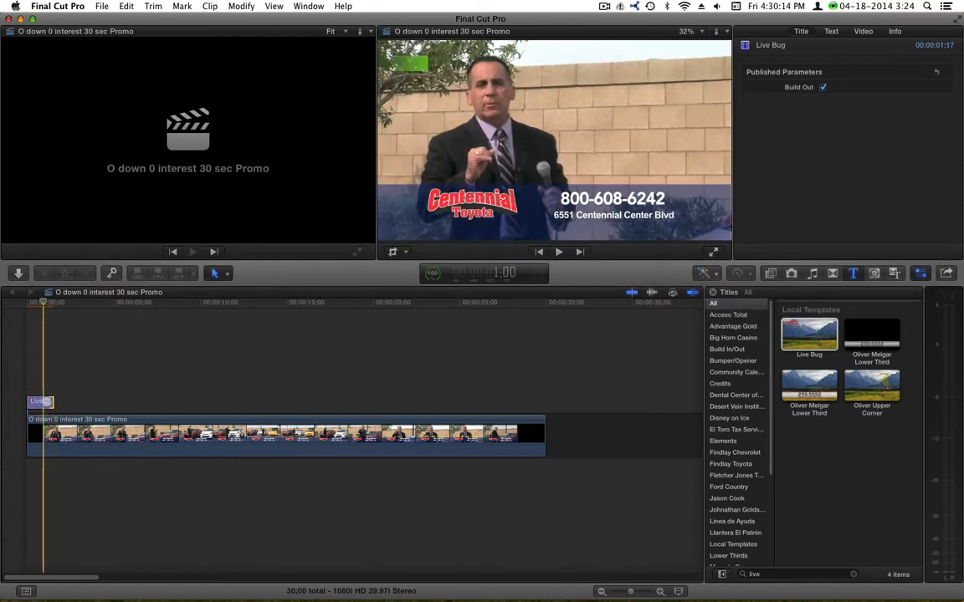
key("super+a")
key("ctrl+super+r")
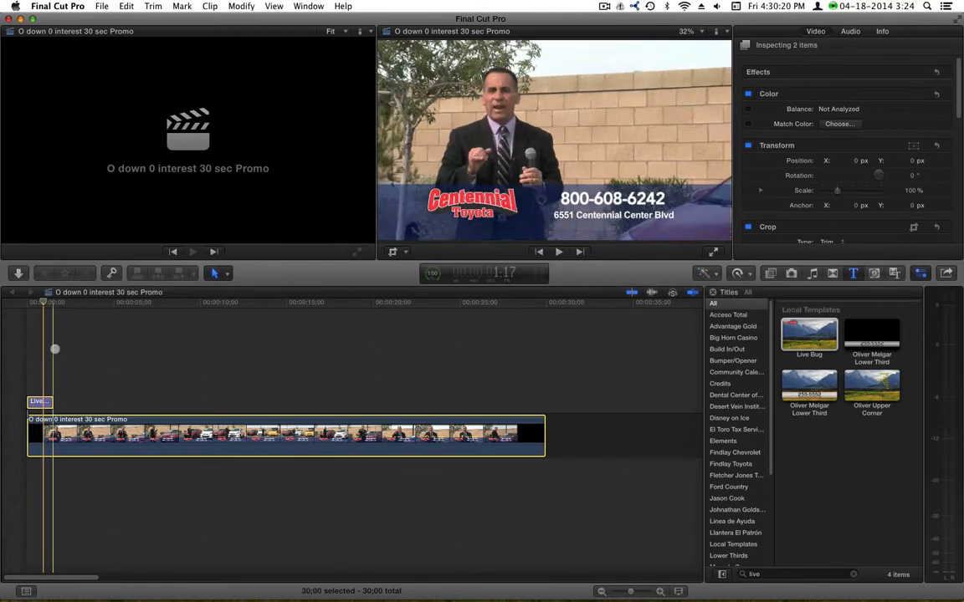
Step frame by frame back and forth through the 1;17 Live Bug title to examine its build in and build out.
key("Right")
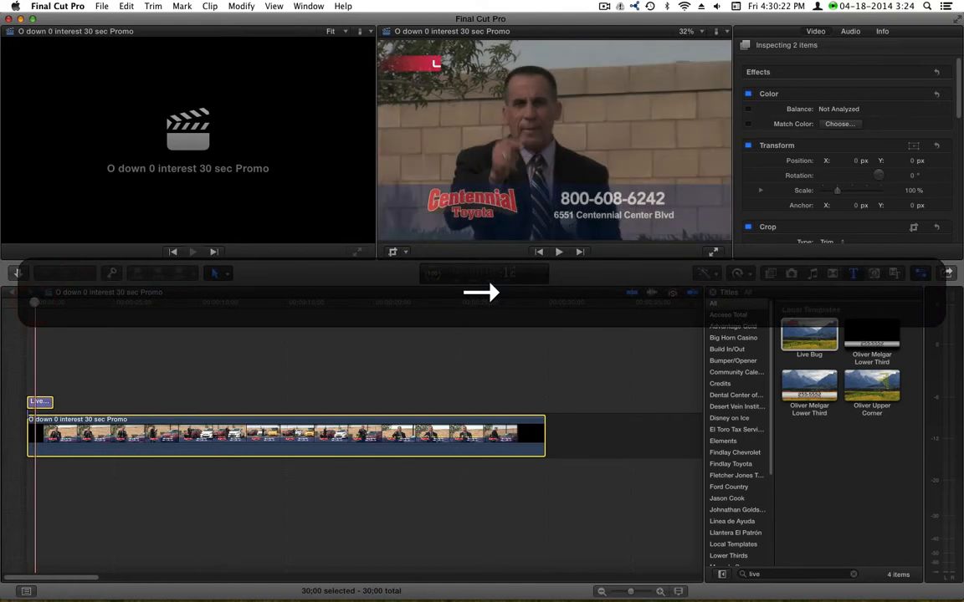
key("Left")
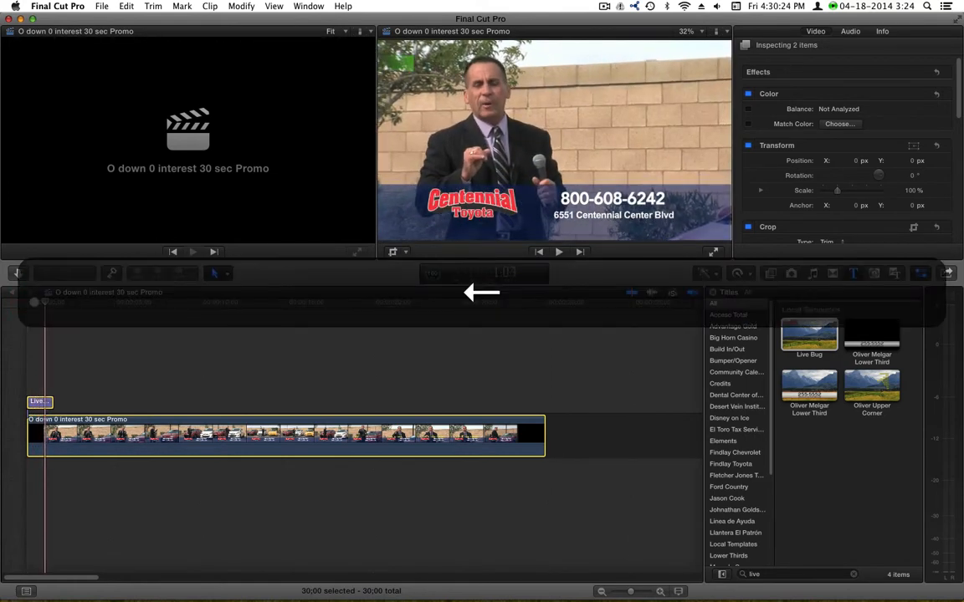
key("Right")
key("Right")
key("Right")
key("Right")
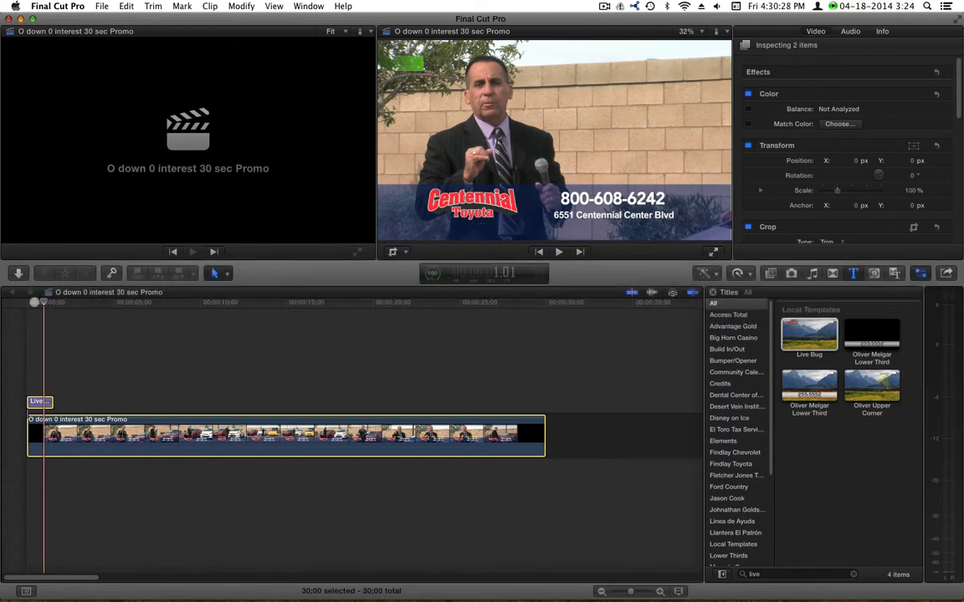
key("Left")
key("Left")
key("Left")
key("Left")
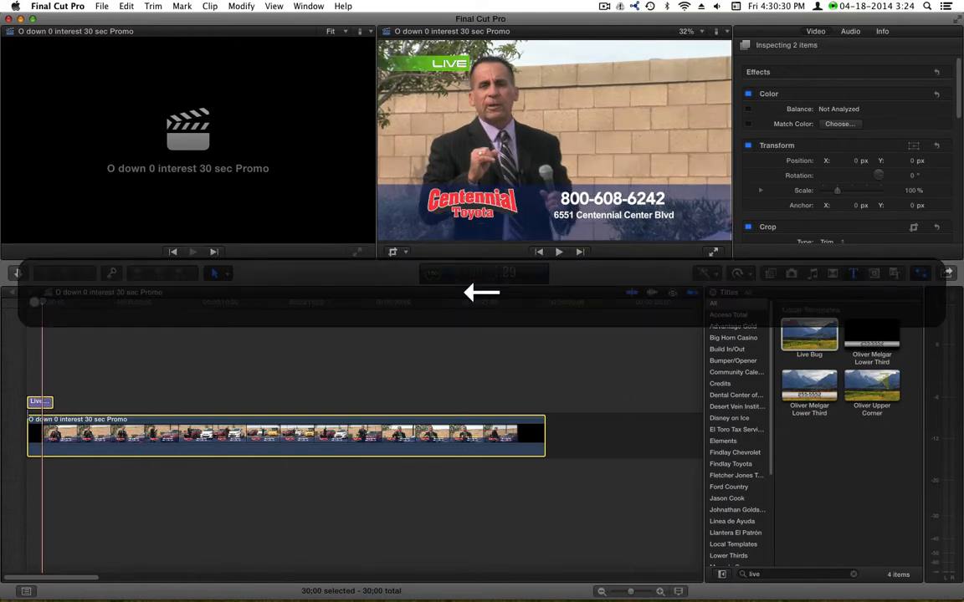
key("Right")
key("Right")
key("Right")
key("Right")
key("Right")
key("Right")
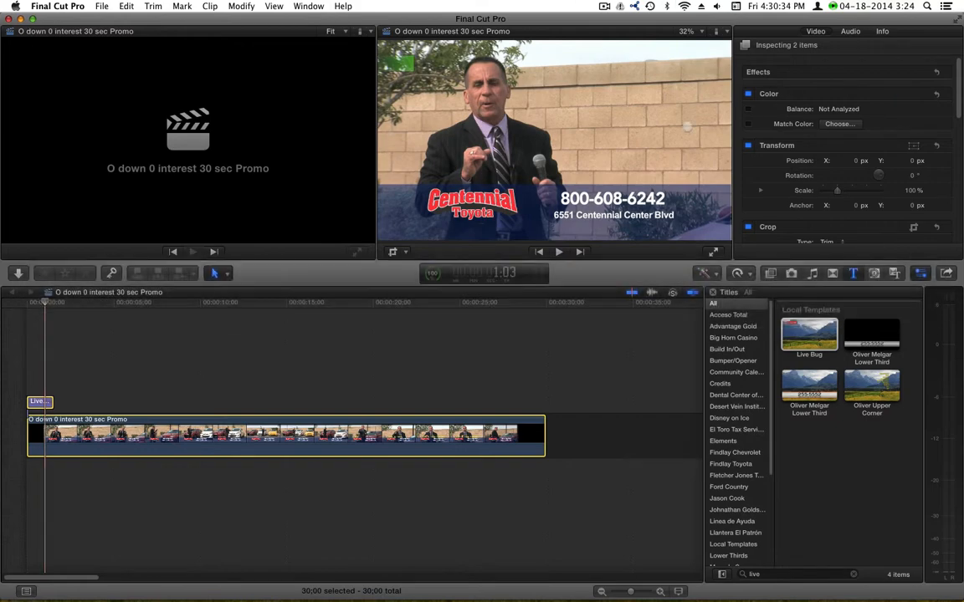
Turn off Build Out for the Live Bug title and render all clips in the timeline.
left_click(103, 398)
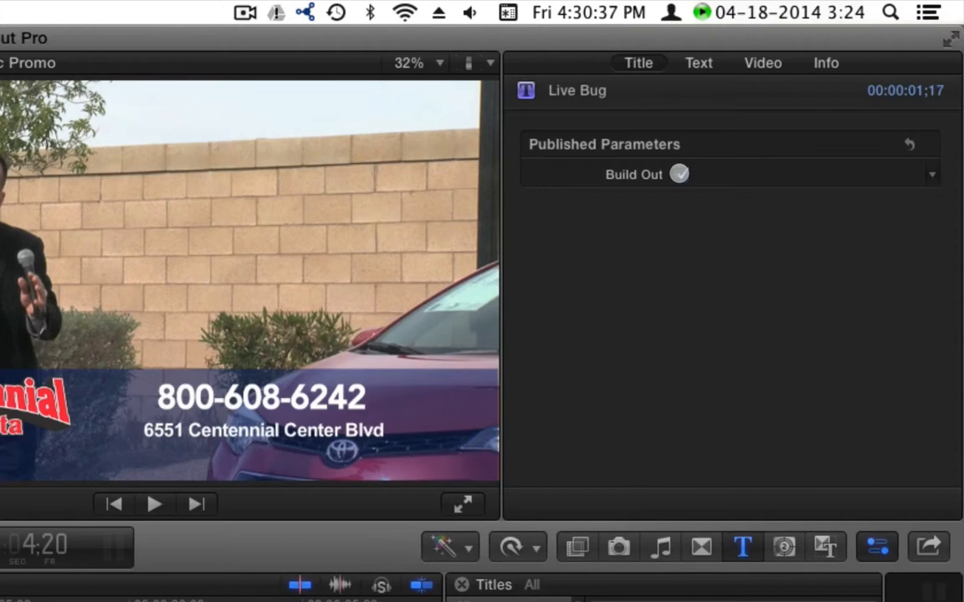
left_click(679, 174)
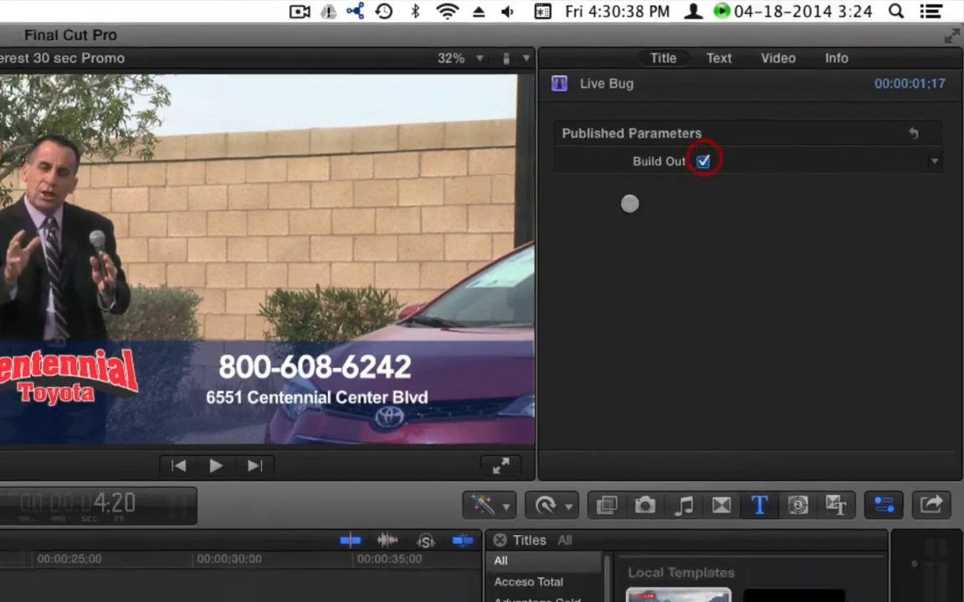
left_click(39, 355)
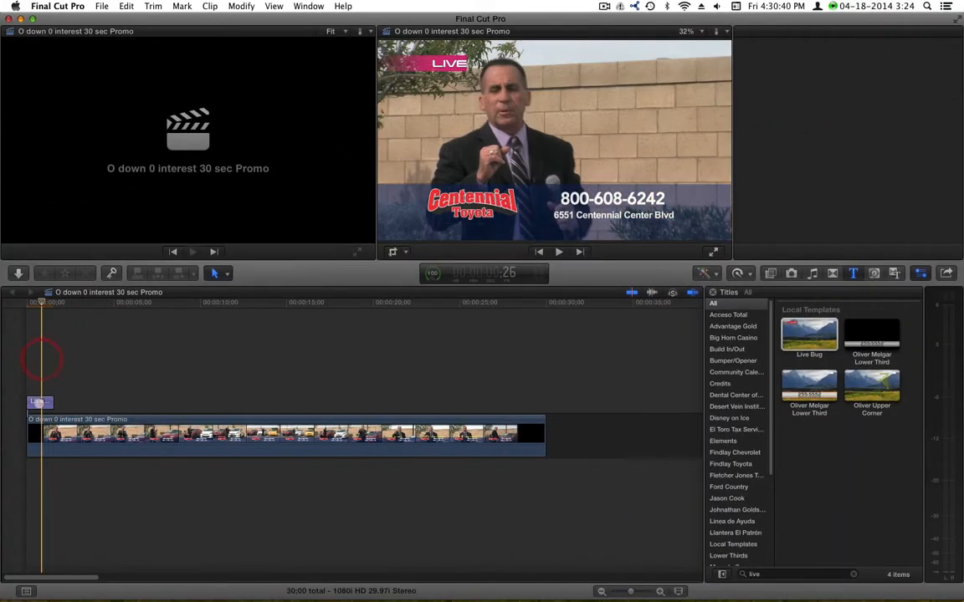
left_click(38, 402)
key("super+a")
key("ctrl+super+r")
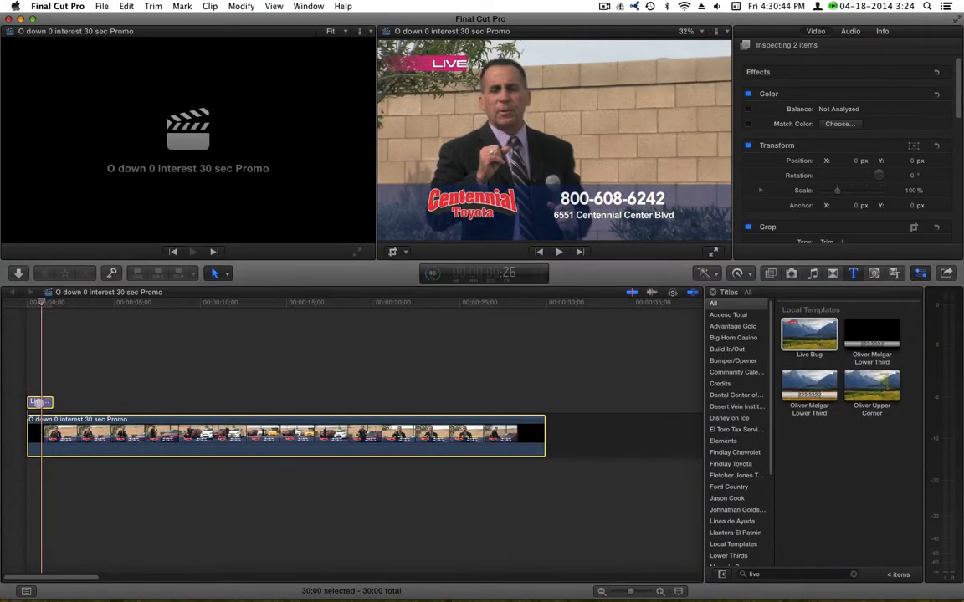
Step through and play the promo from its start to examine how the Live Bug title ends without Build Out.
left_click(27, 305)
key("Right")
key("Right")
key("Right")
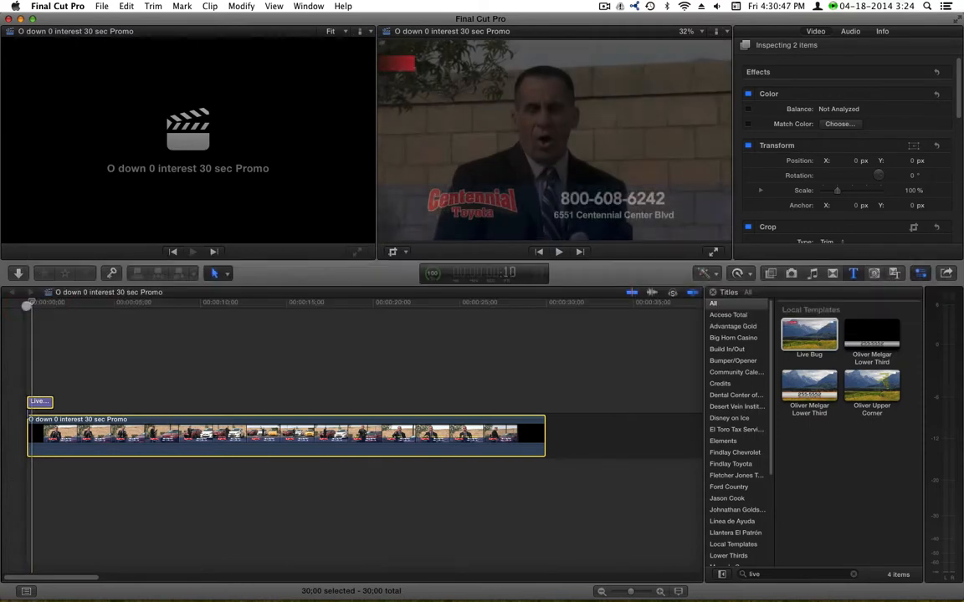
key("space")
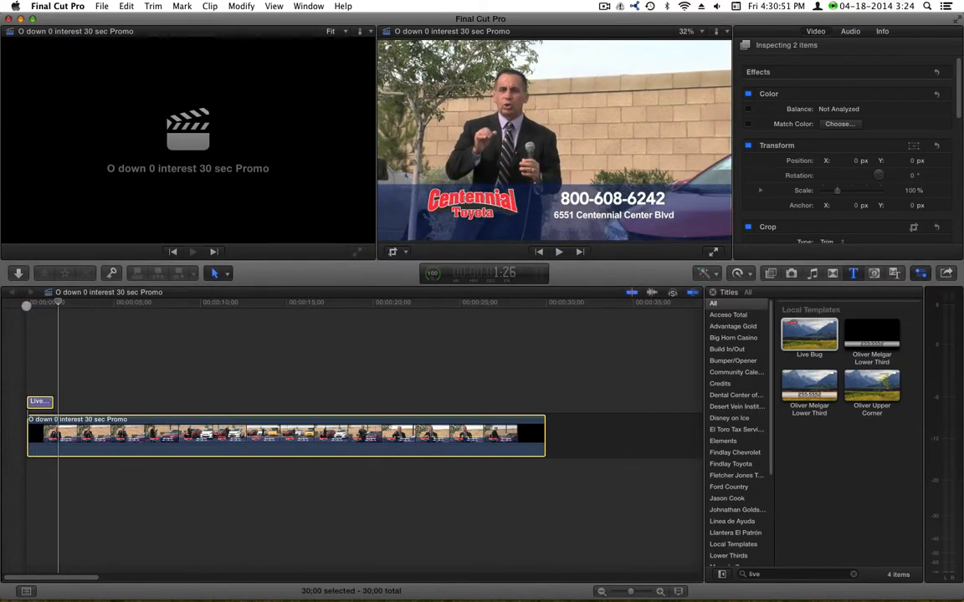
left_click(26, 306)
key("space")
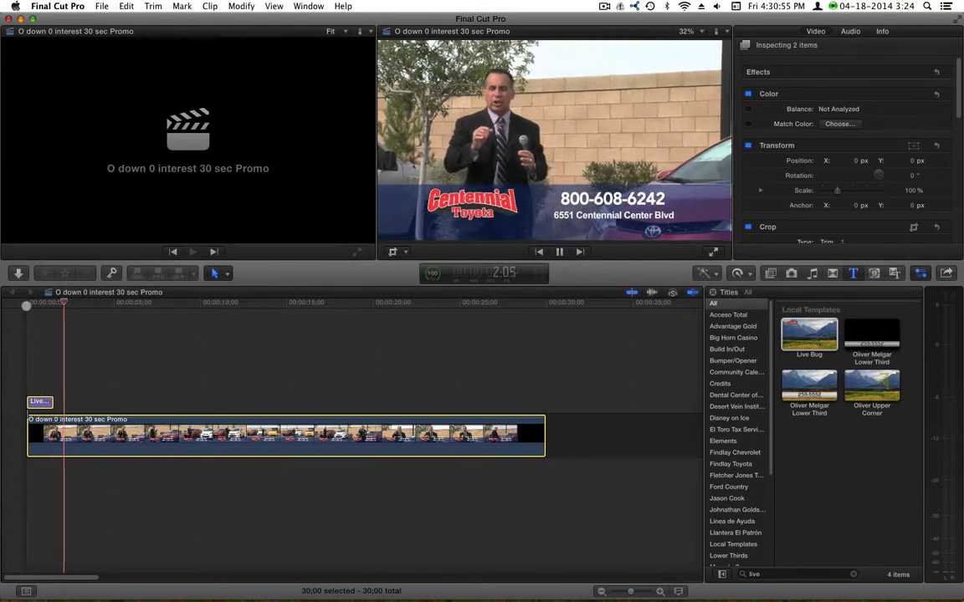
key("space")
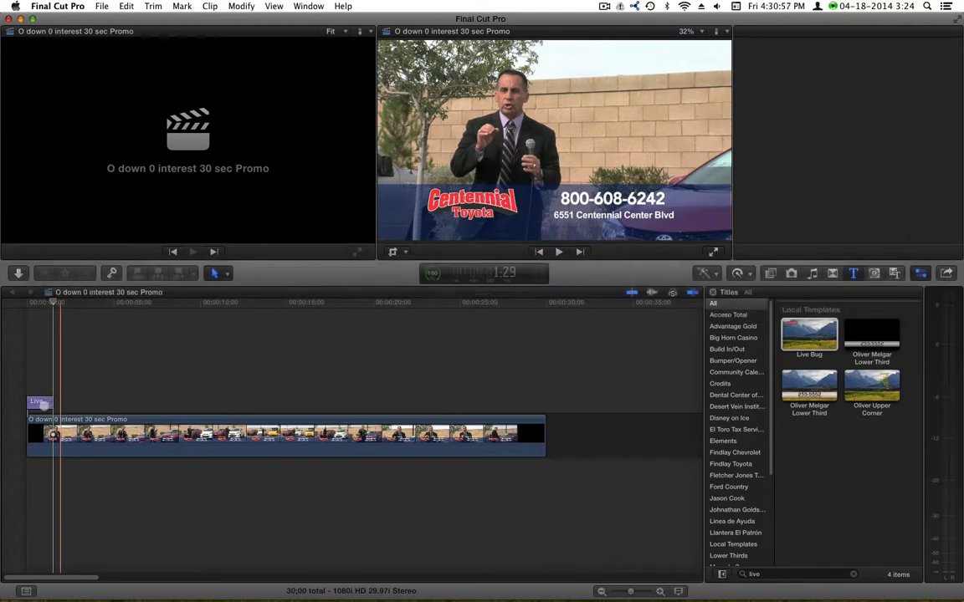
Delete the Live Bug title from the timeline and scrub through the middle of the promo.
left_click(39, 403)
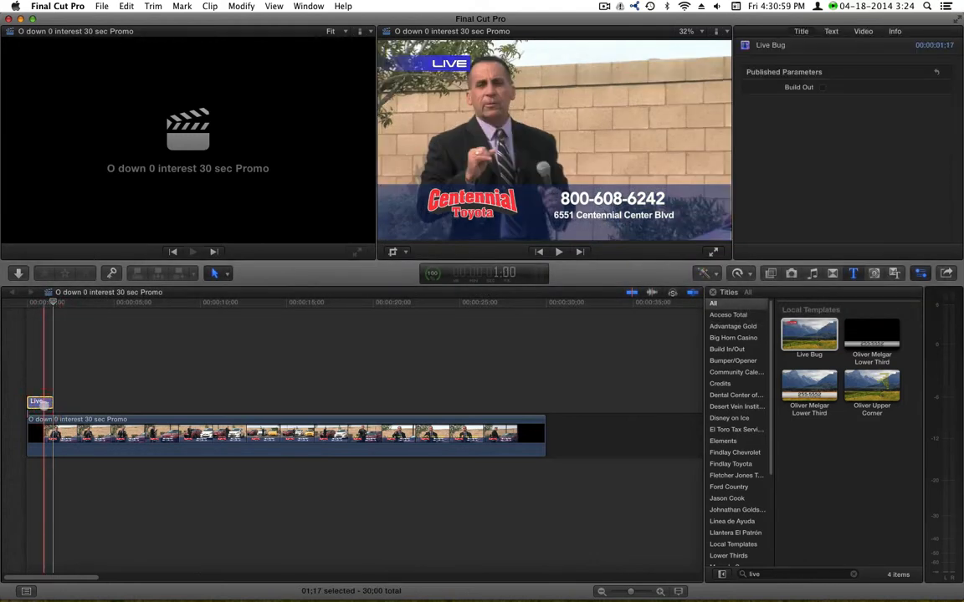
key("BackSpace")
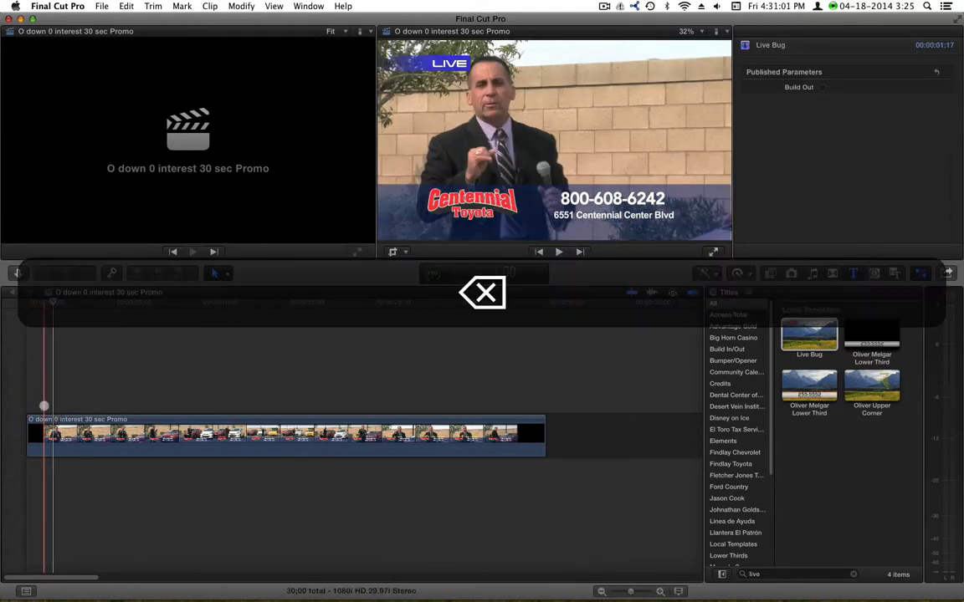
left_click_drag(125, 304, 265, 303)
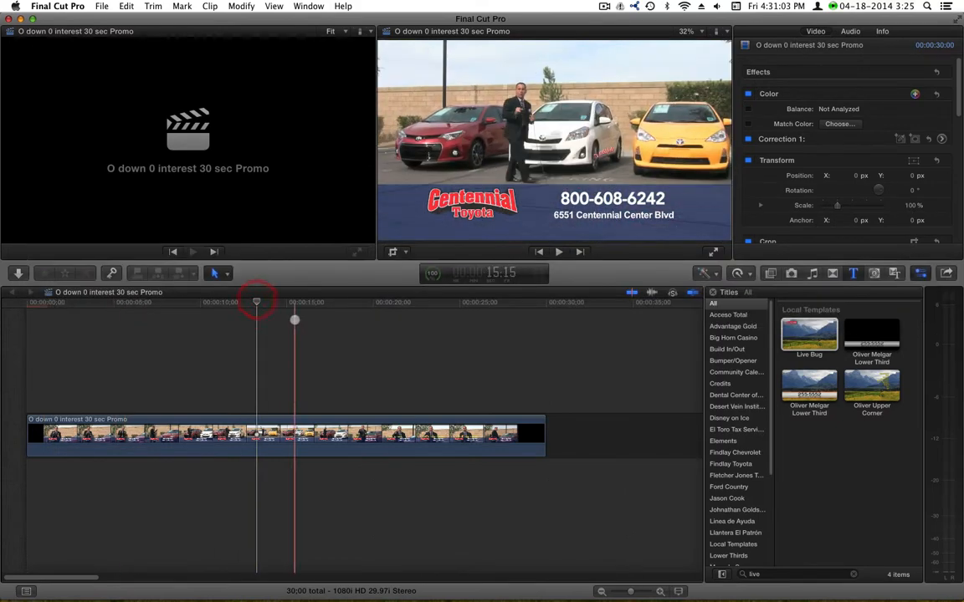
Switch to the Live Bug project in Motion.
key("super+Tab")
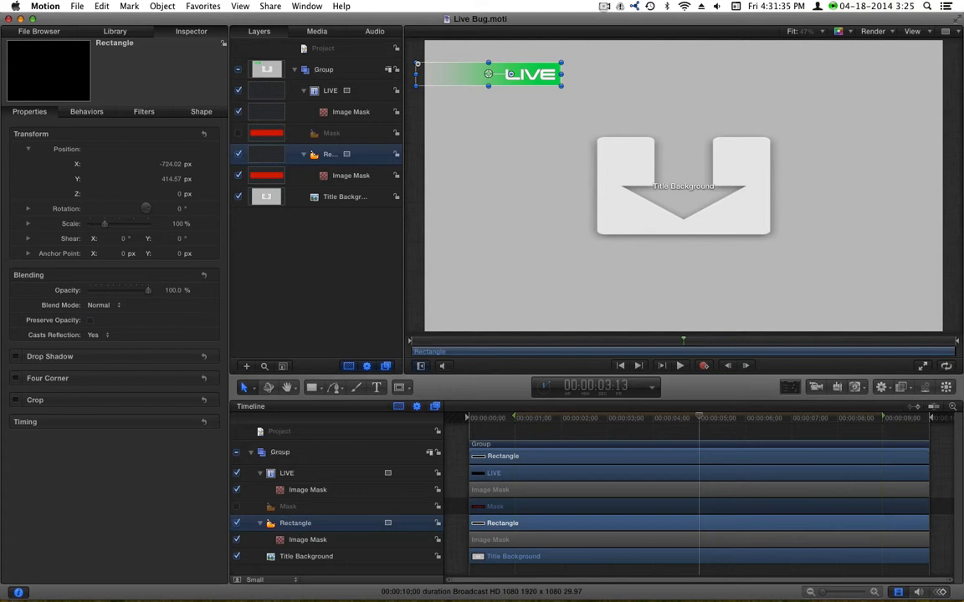
left_click(603, 6)
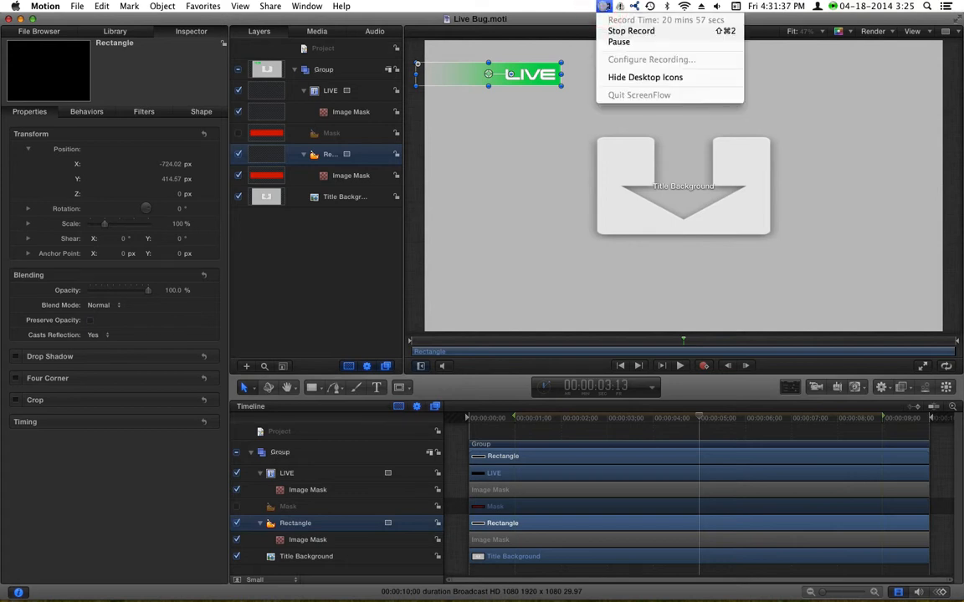
left_click(604, 6)
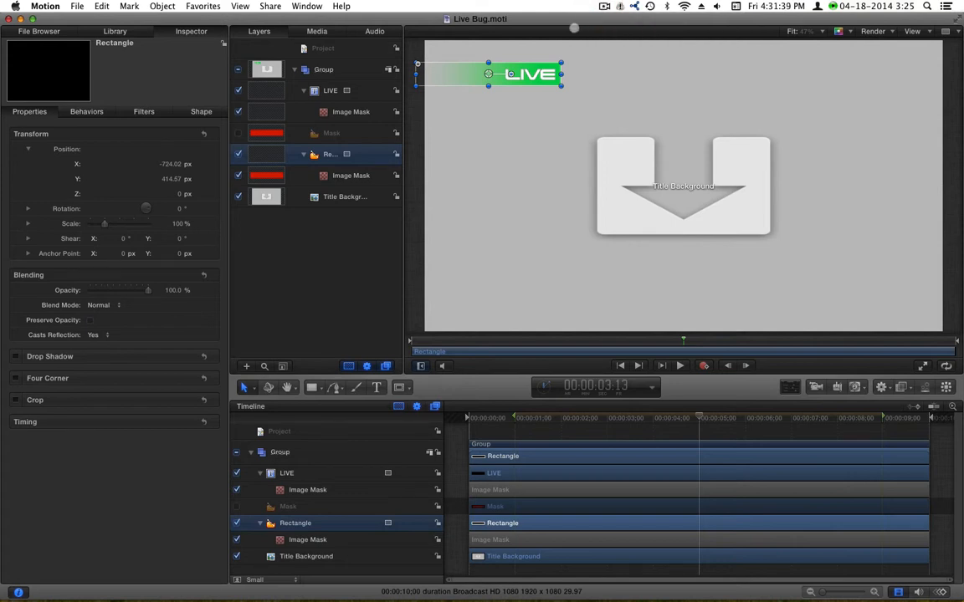